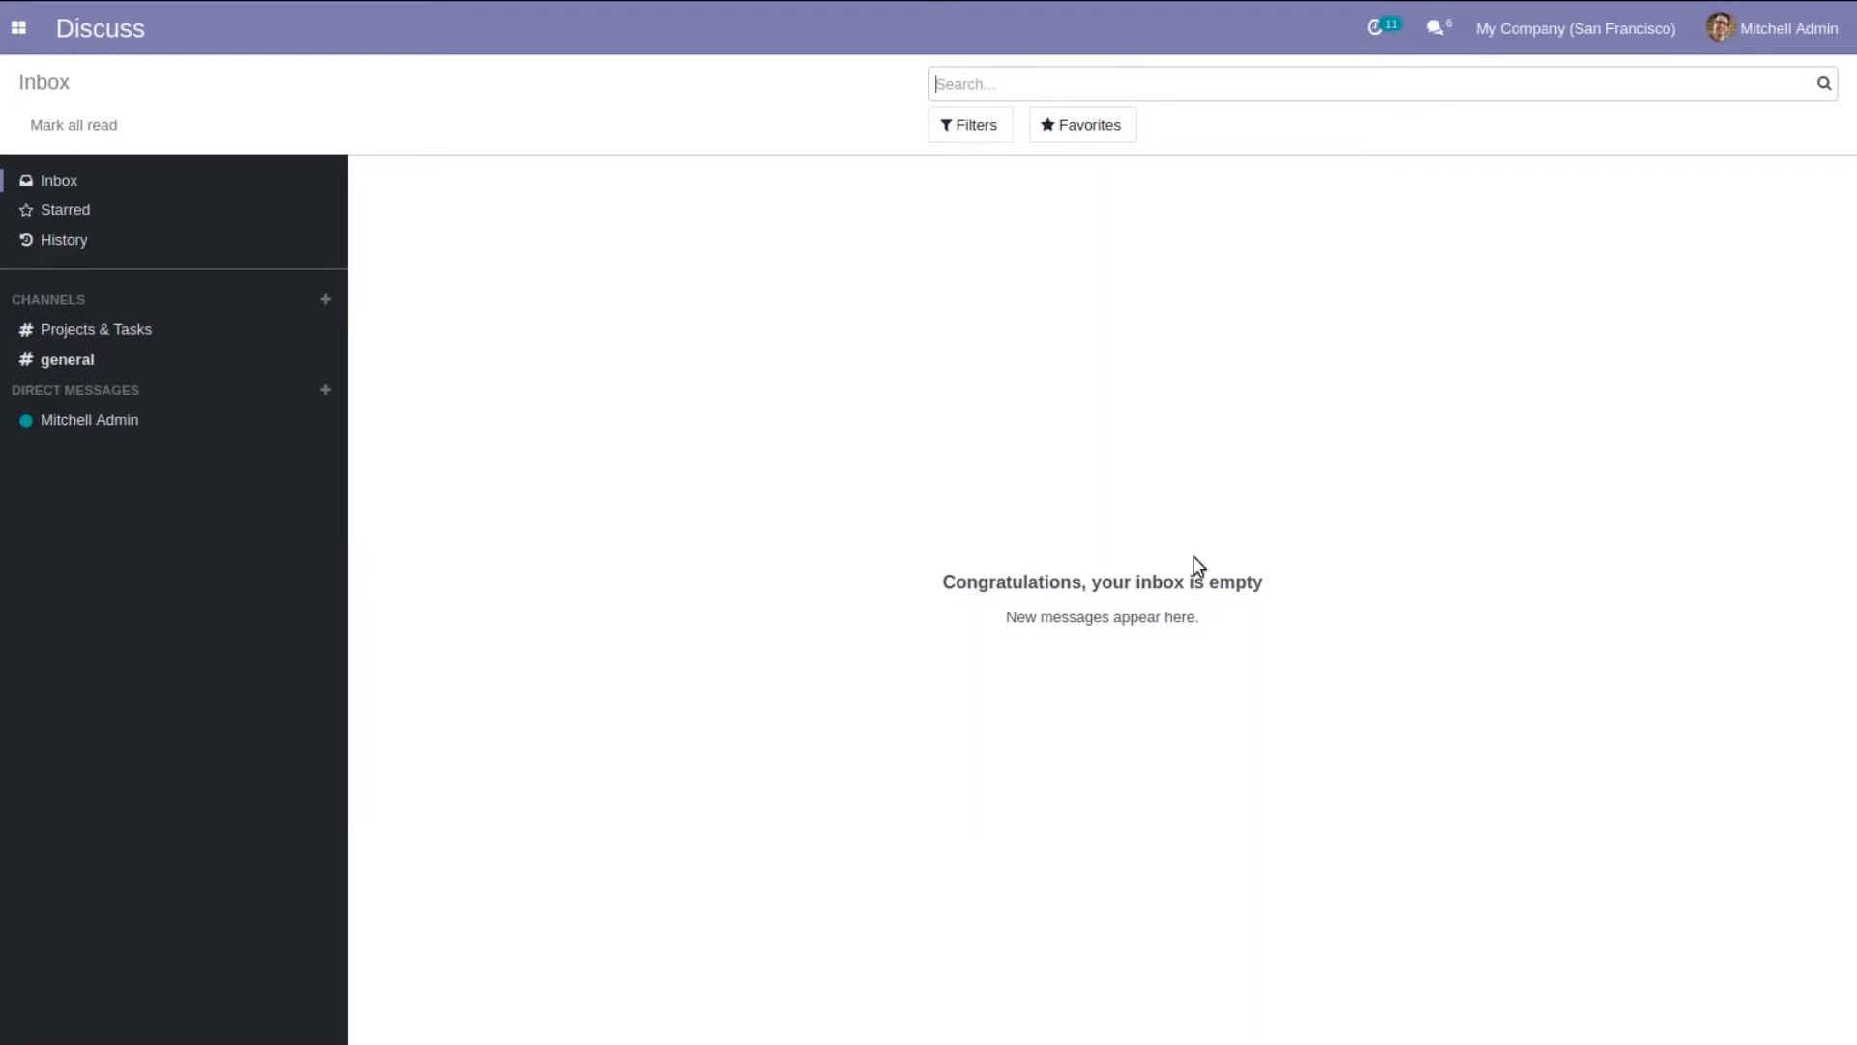
# Start a new purchase order from the purchase orders list in the Purchase application.
pyautogui.click(19, 28)
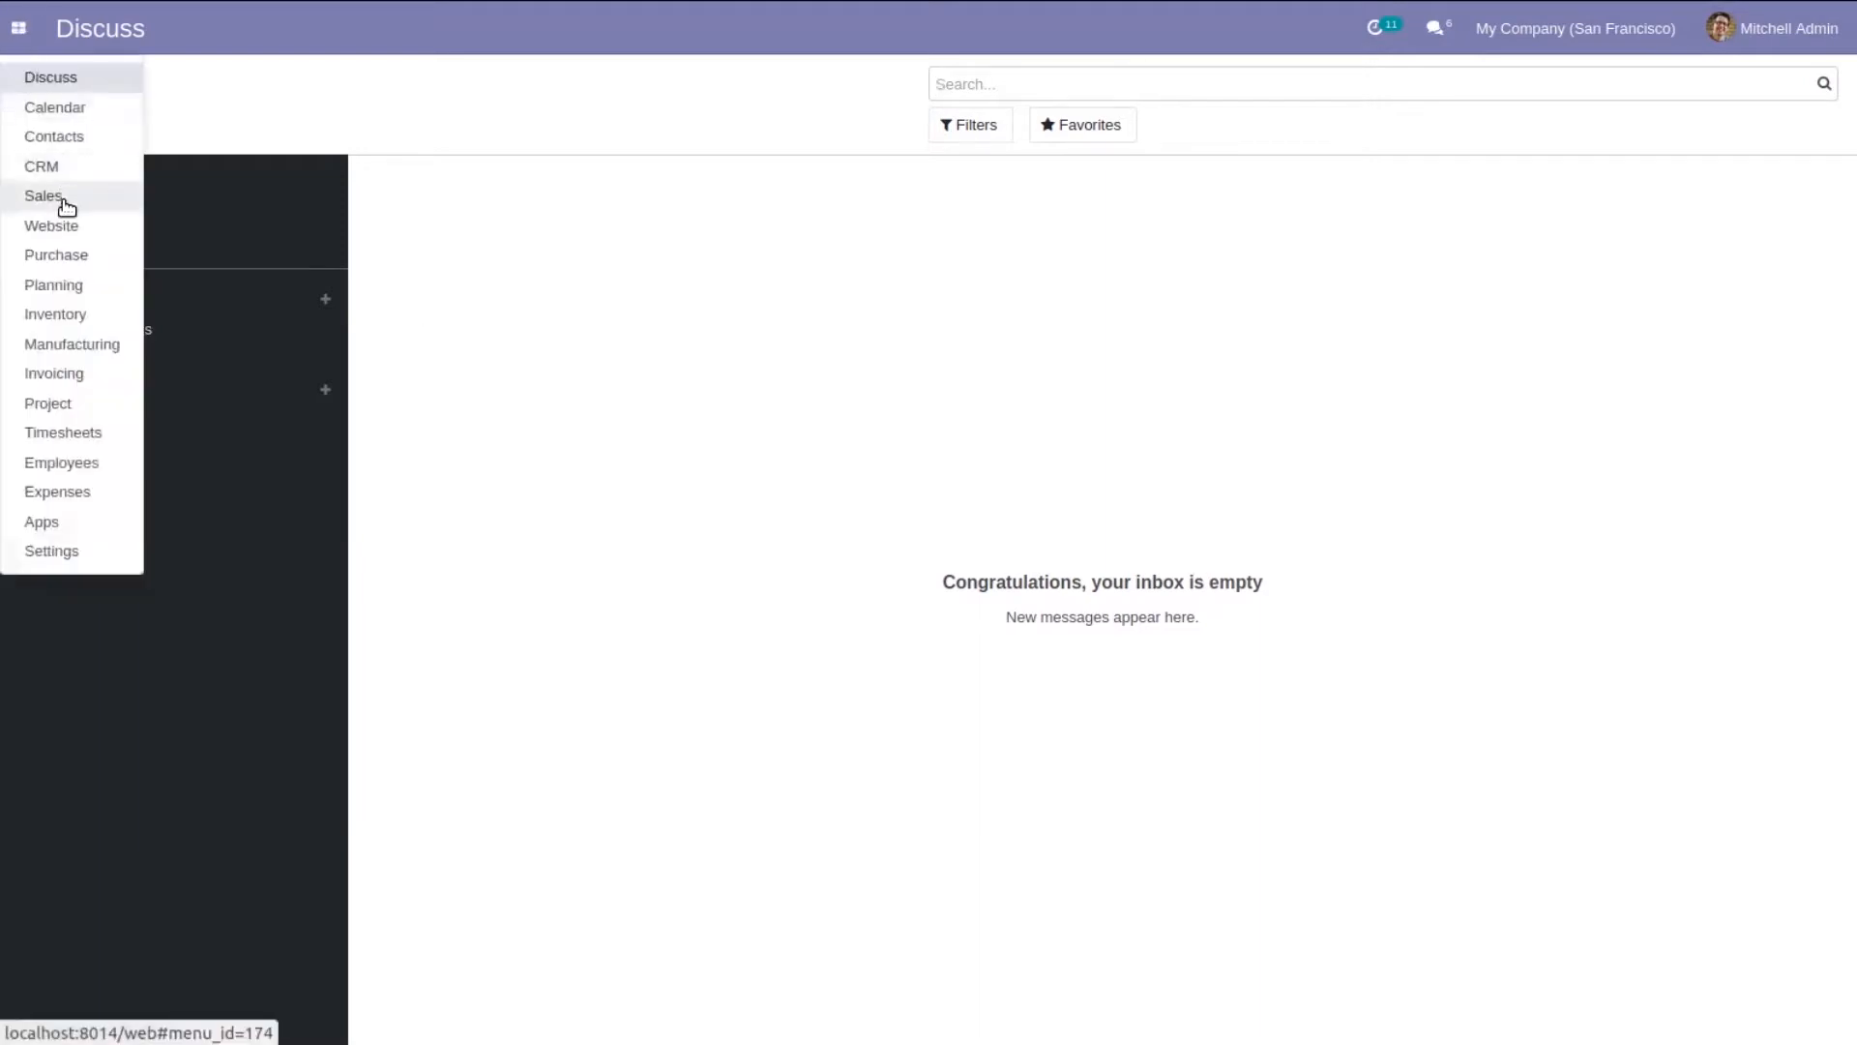
pyautogui.click(69, 257)
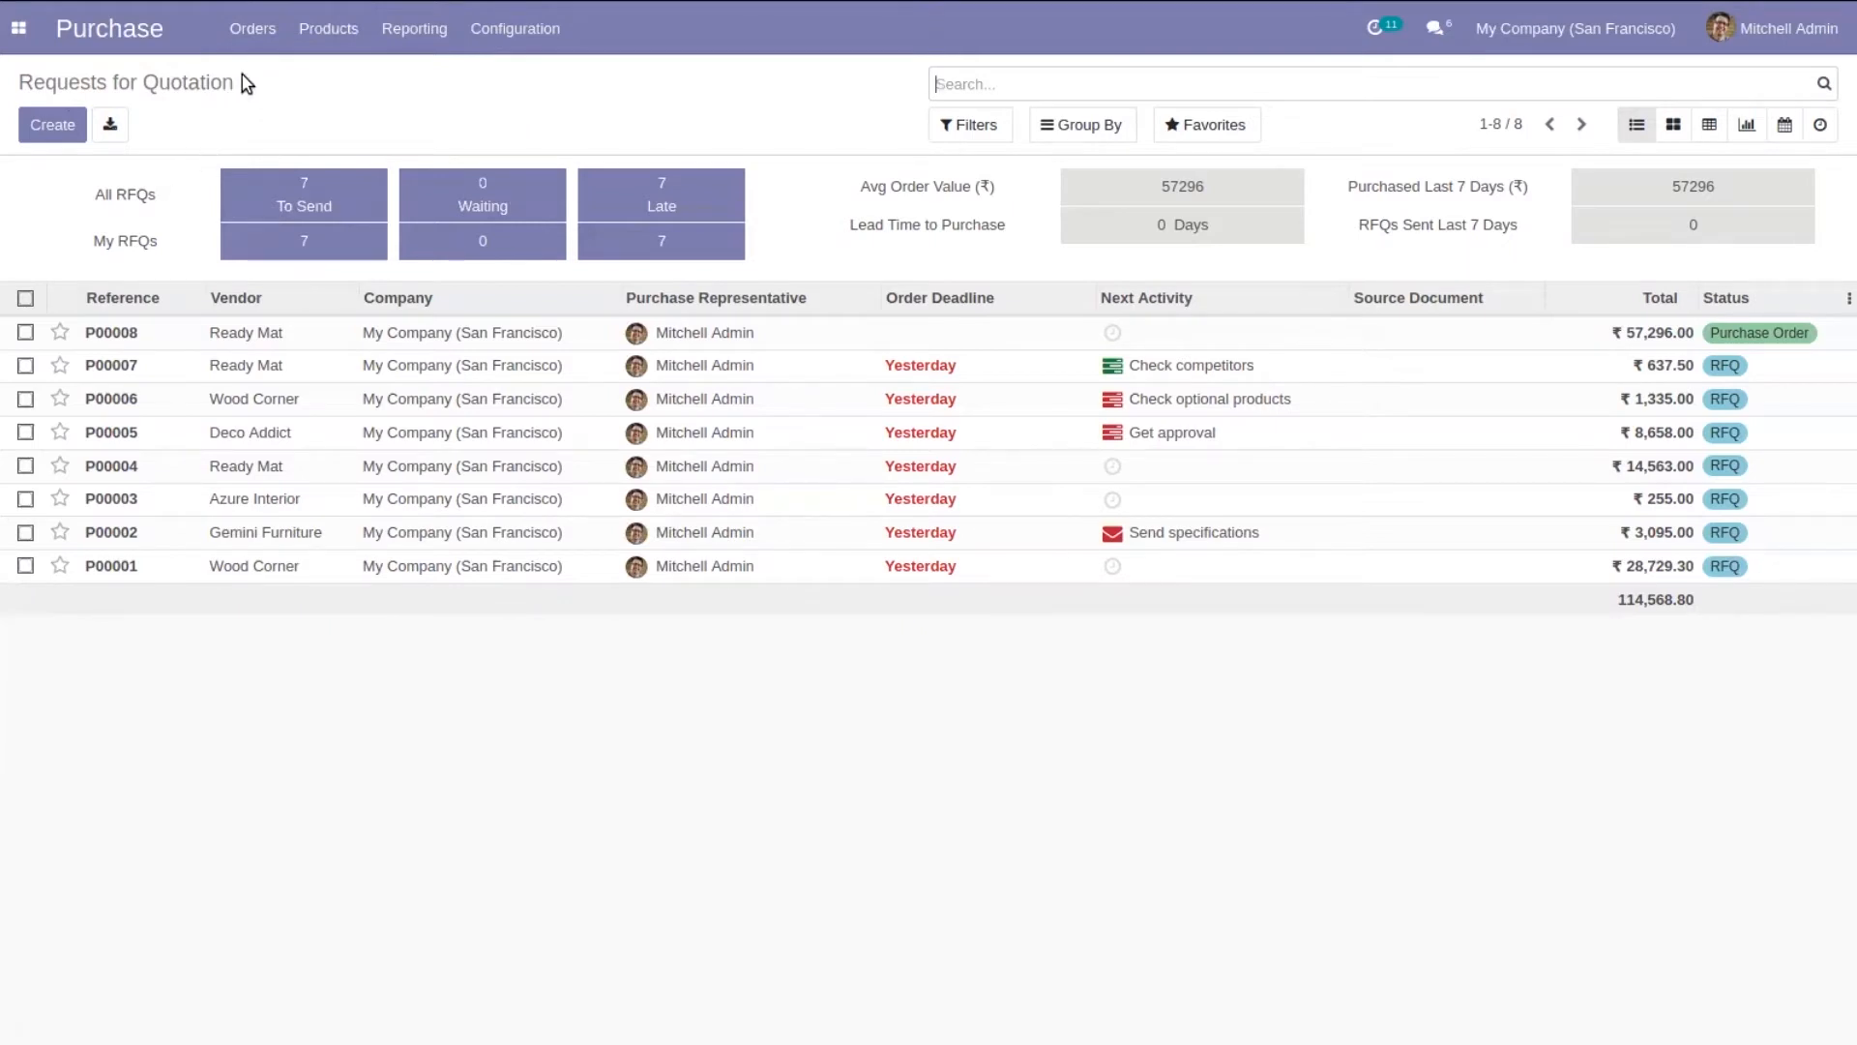
pyautogui.click(245, 37)
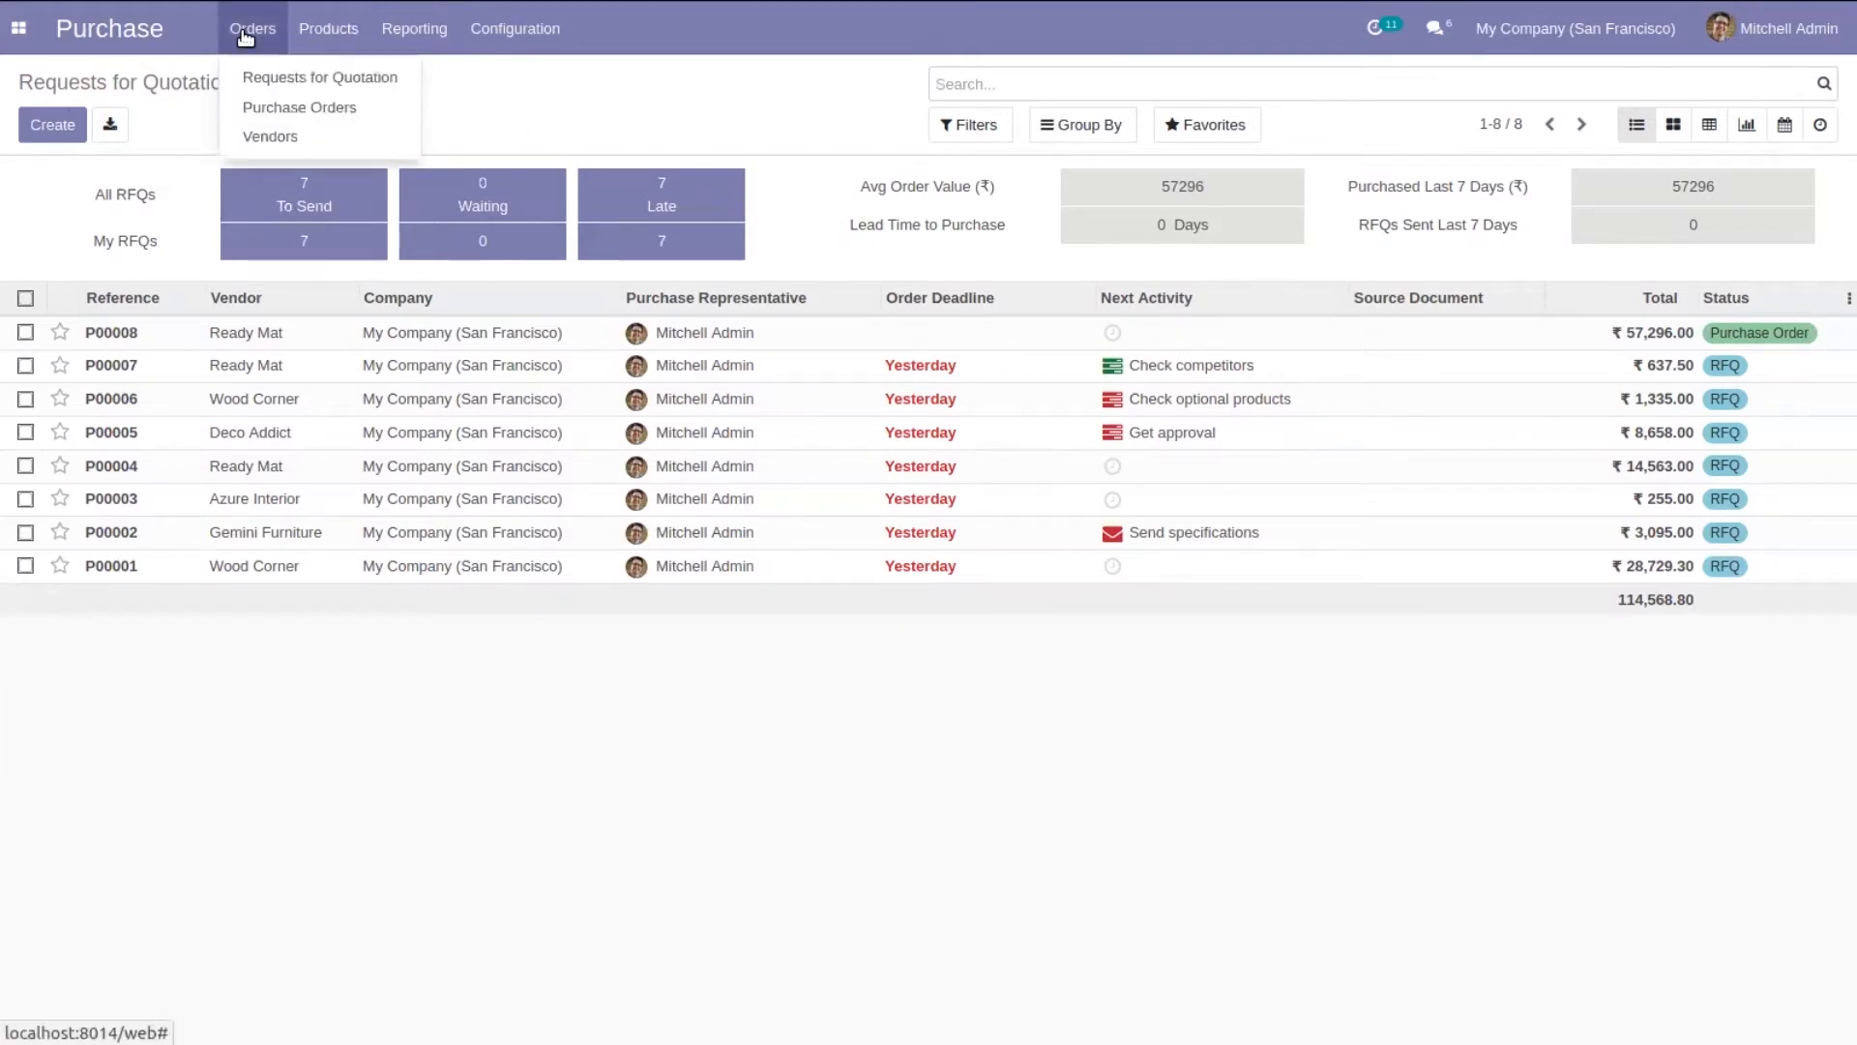
pyautogui.click(269, 114)
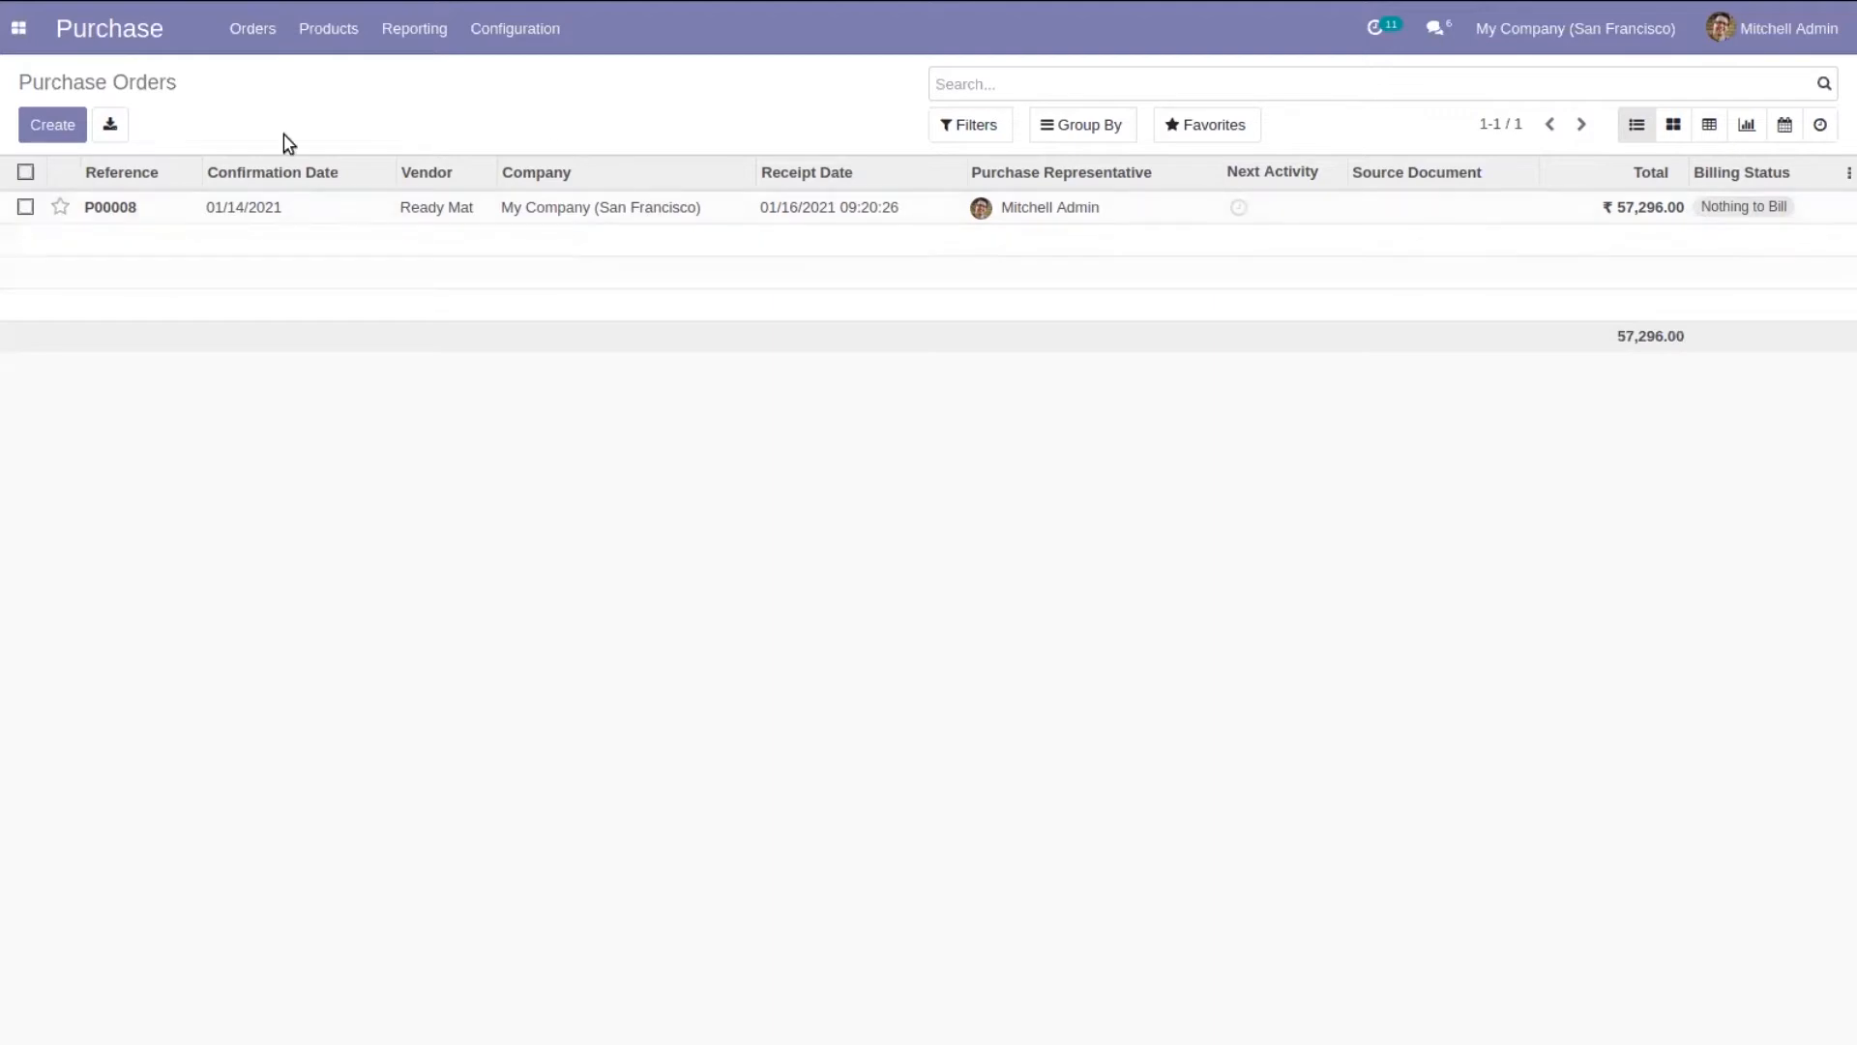
pyautogui.click(64, 128)
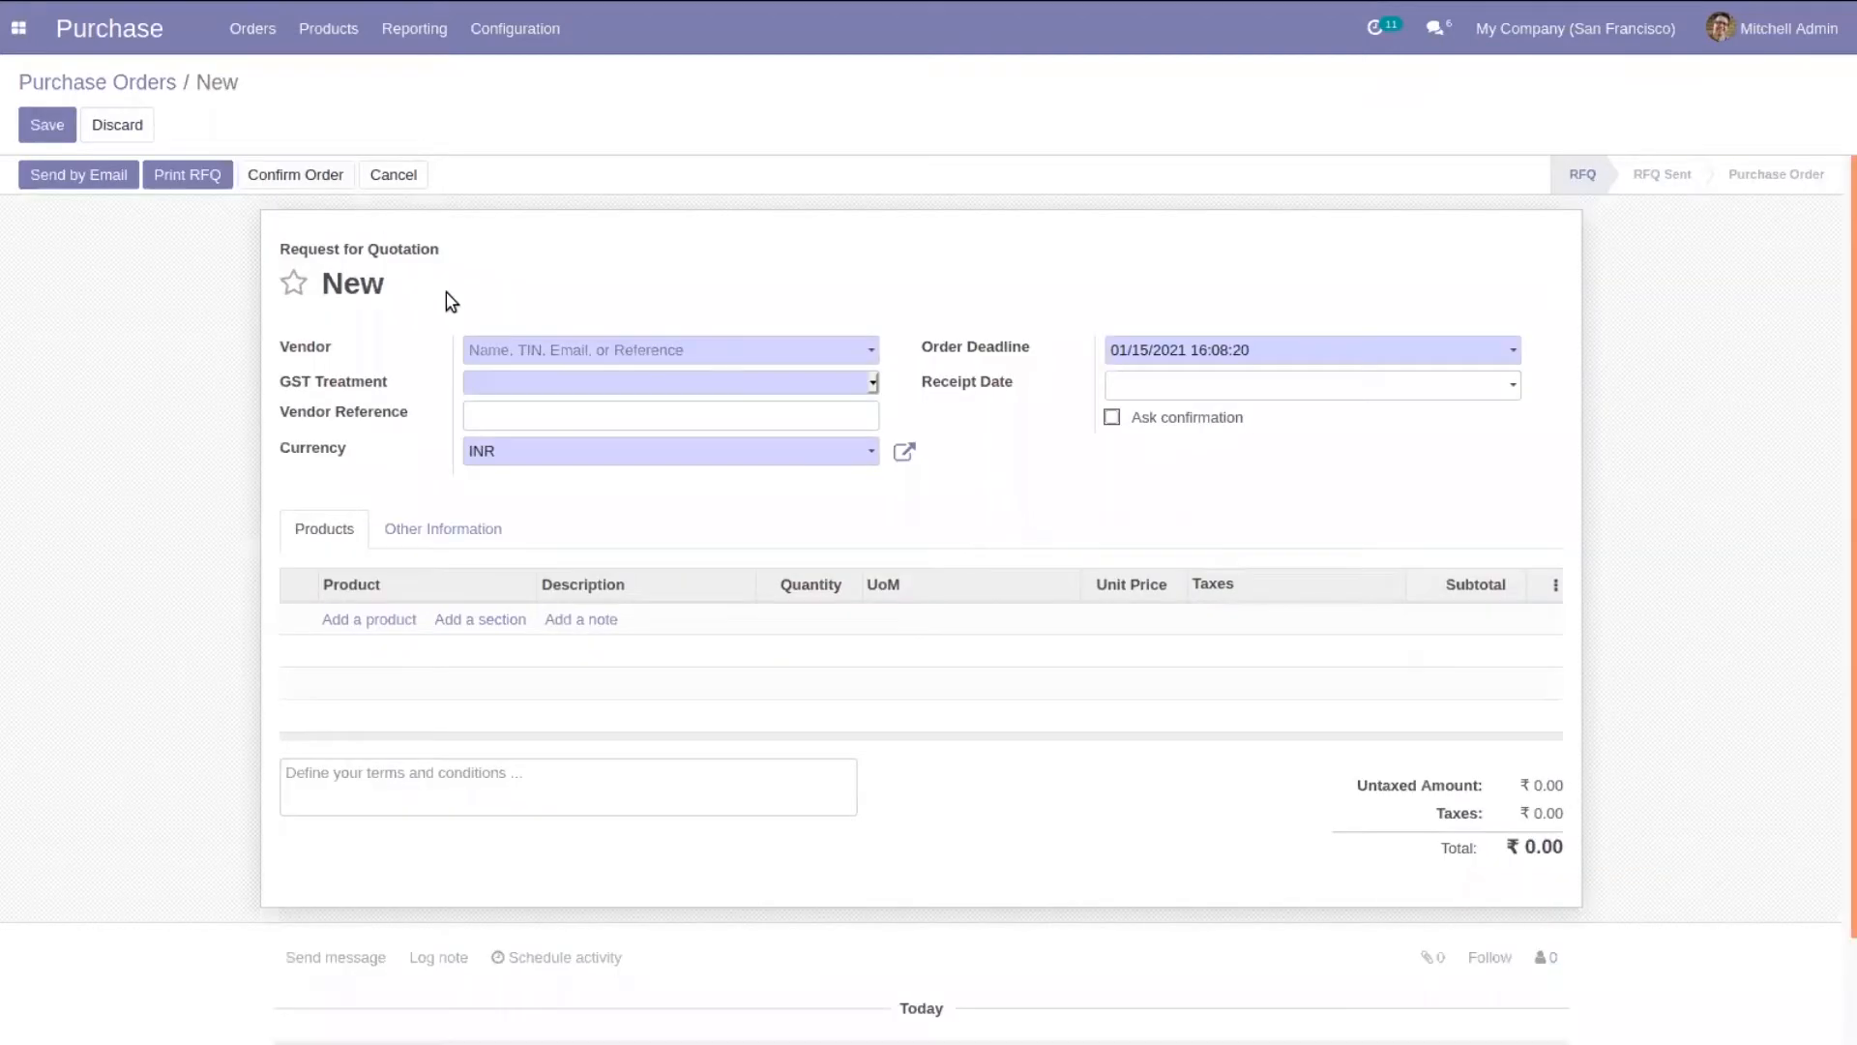
# Choose Azure Interior as the vendor and Consumer as the GST treatment.
pyautogui.click(500, 351)
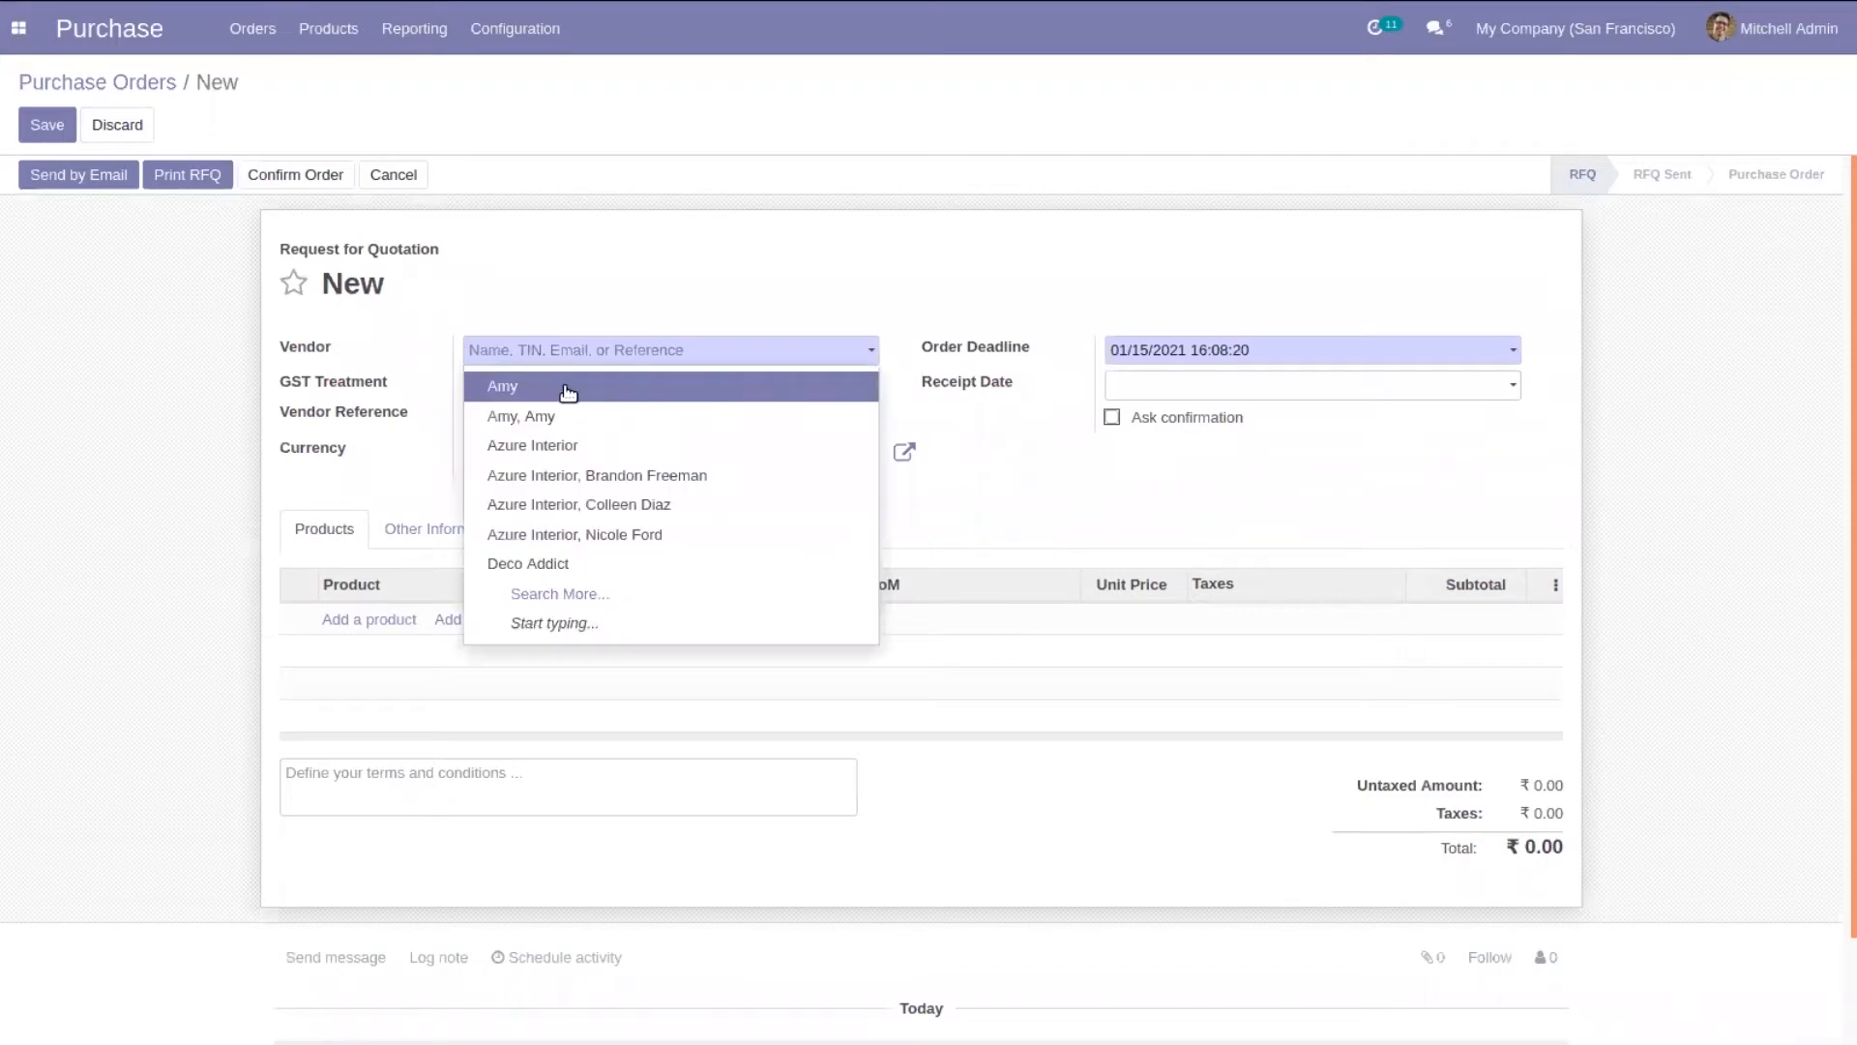
pyautogui.click(568, 389)
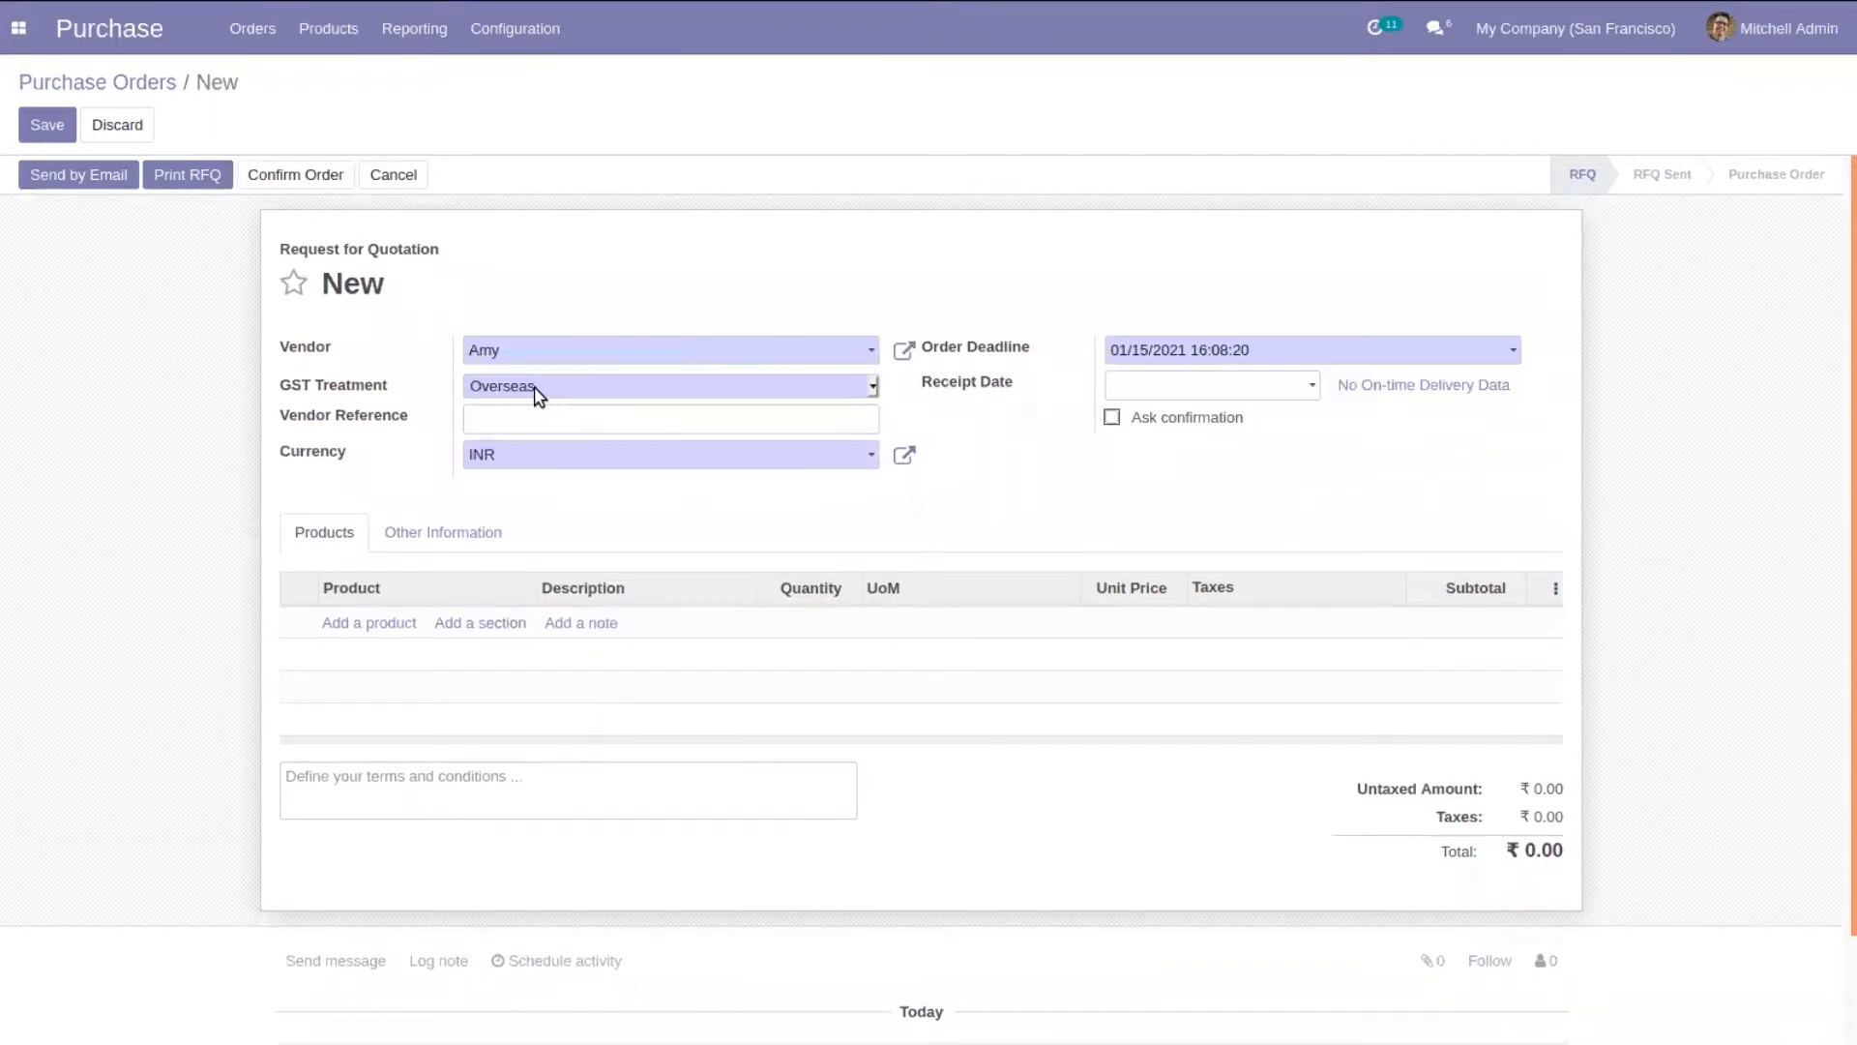
pyautogui.click(490, 352)
pyautogui.click(564, 446)
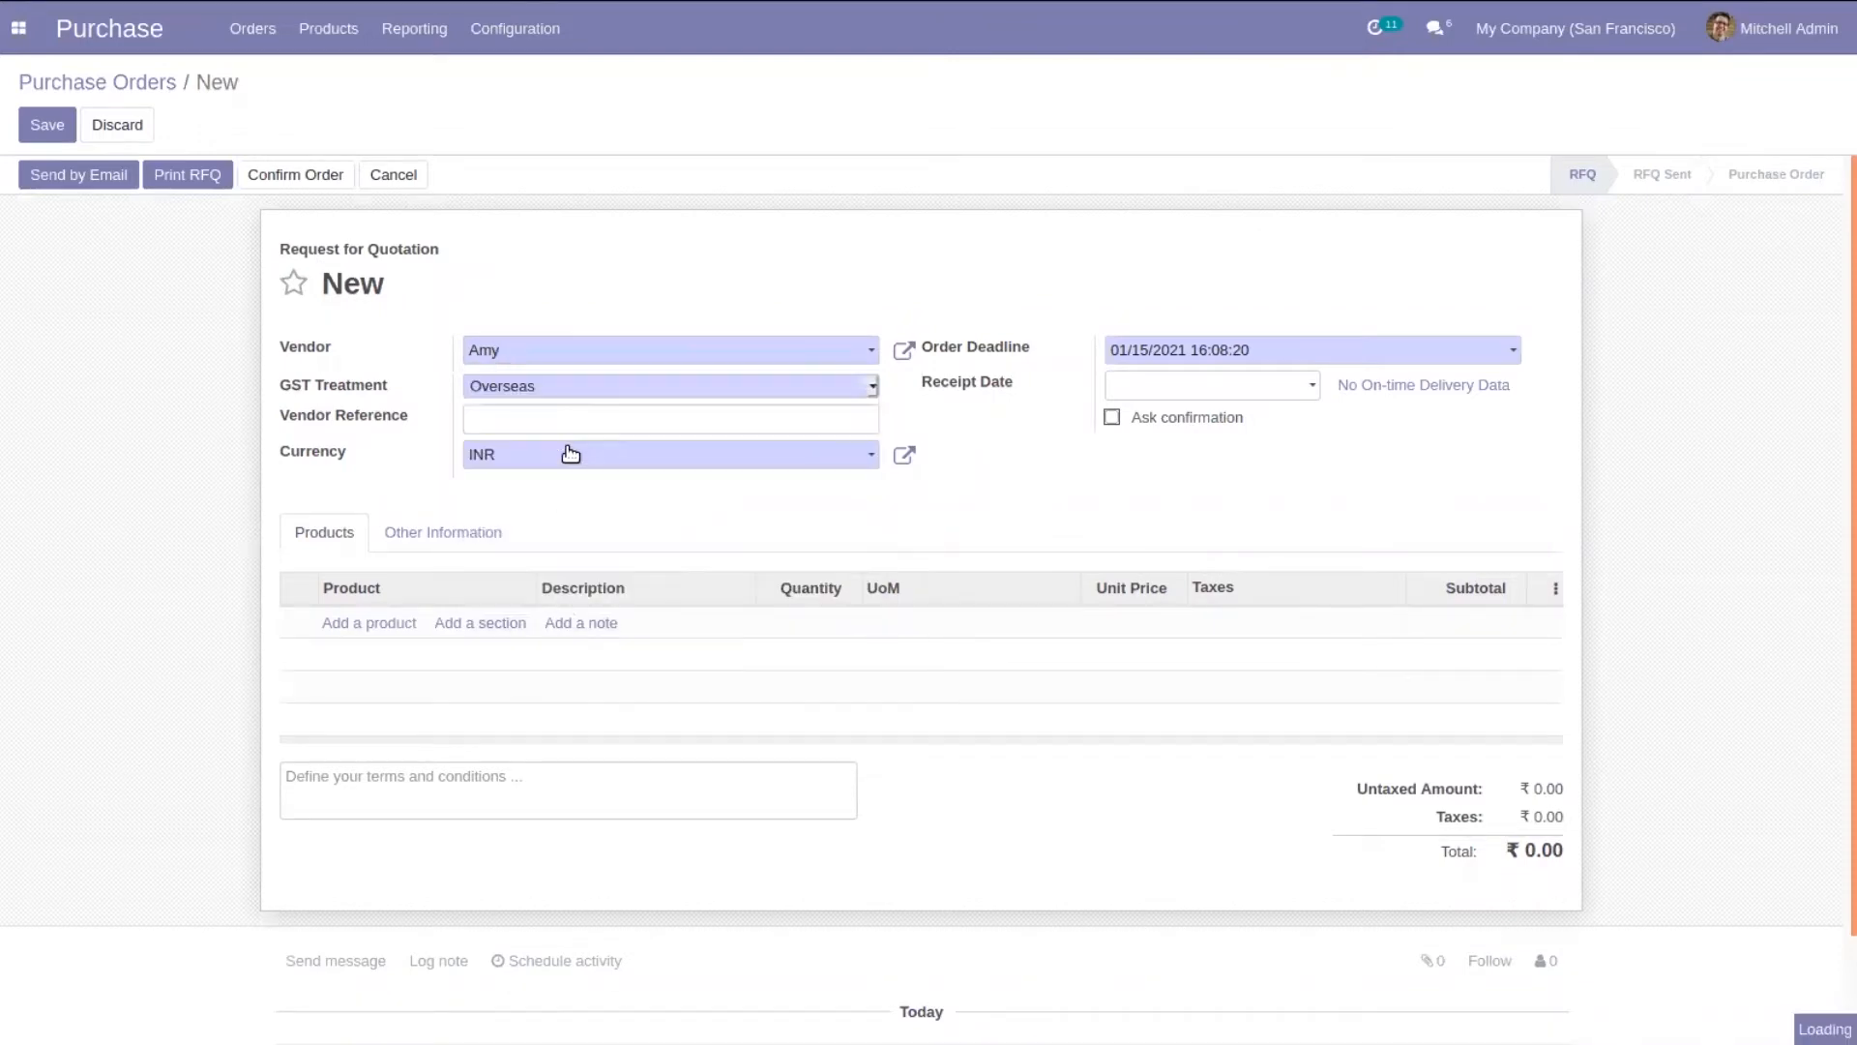
pyautogui.click(491, 389)
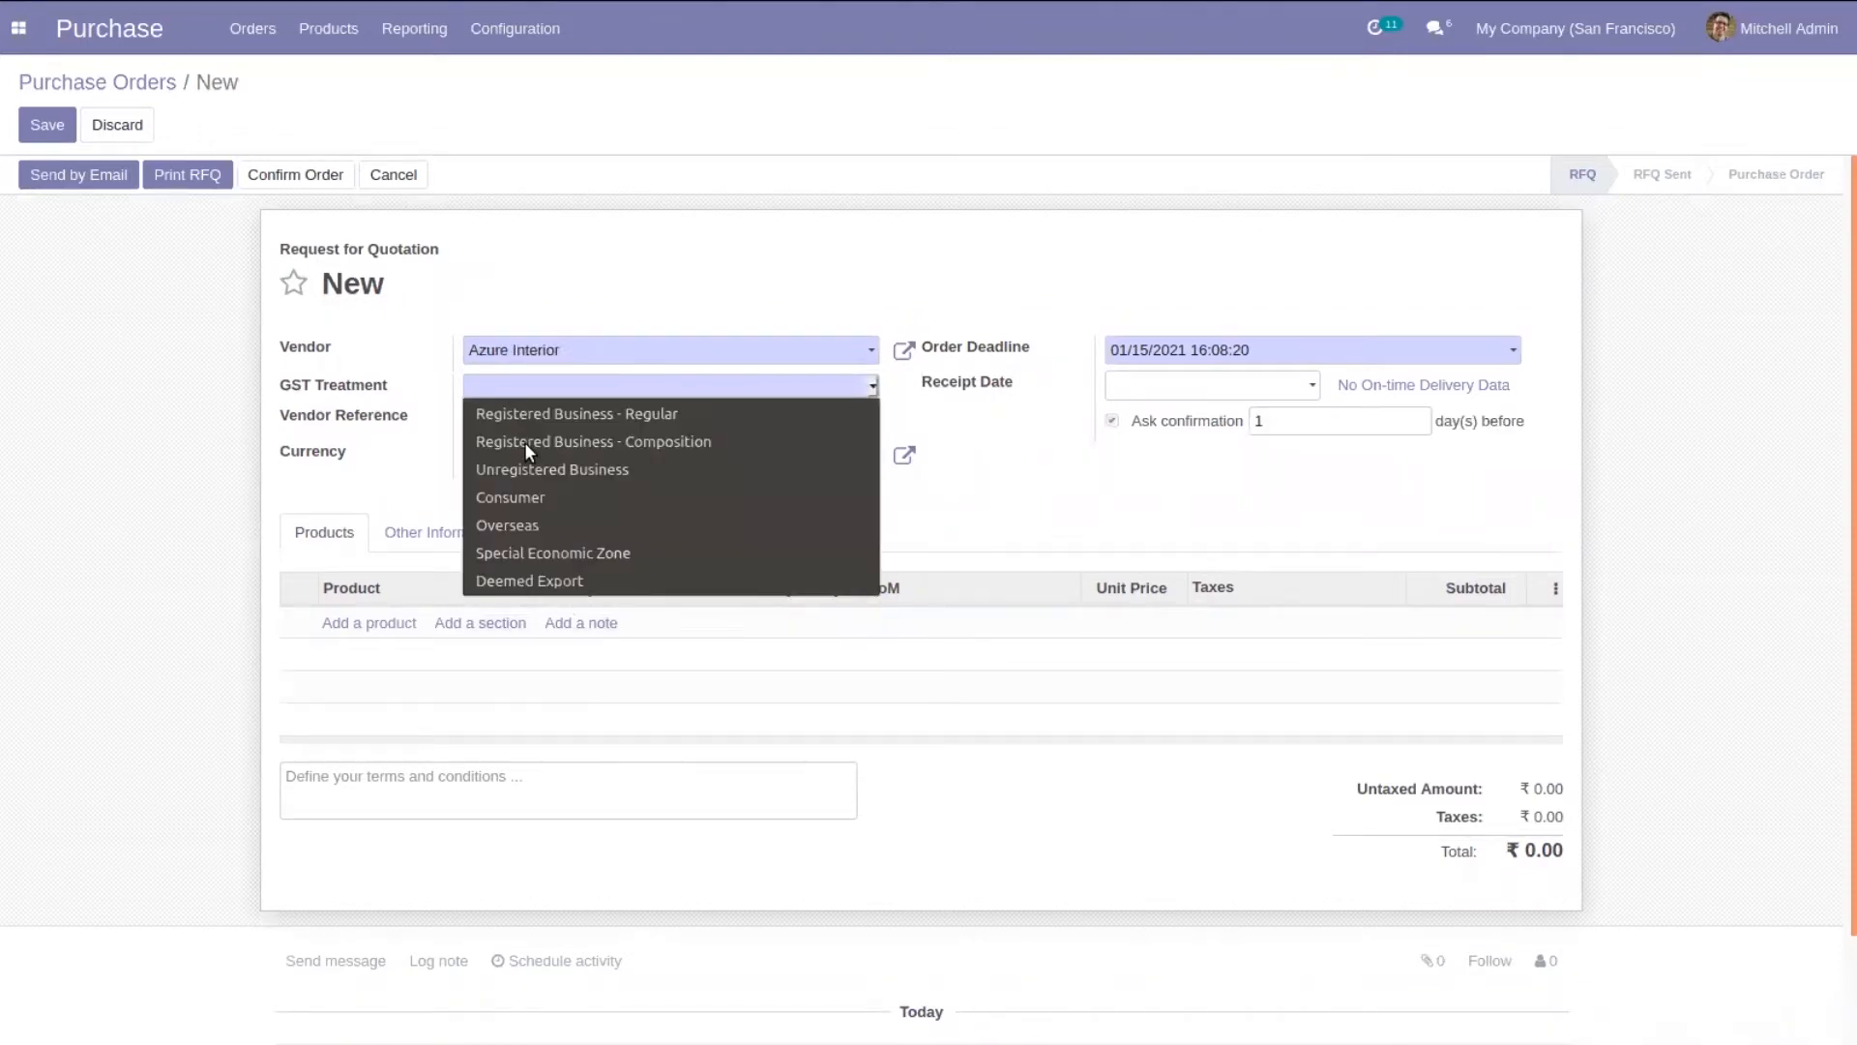
pyautogui.click(546, 499)
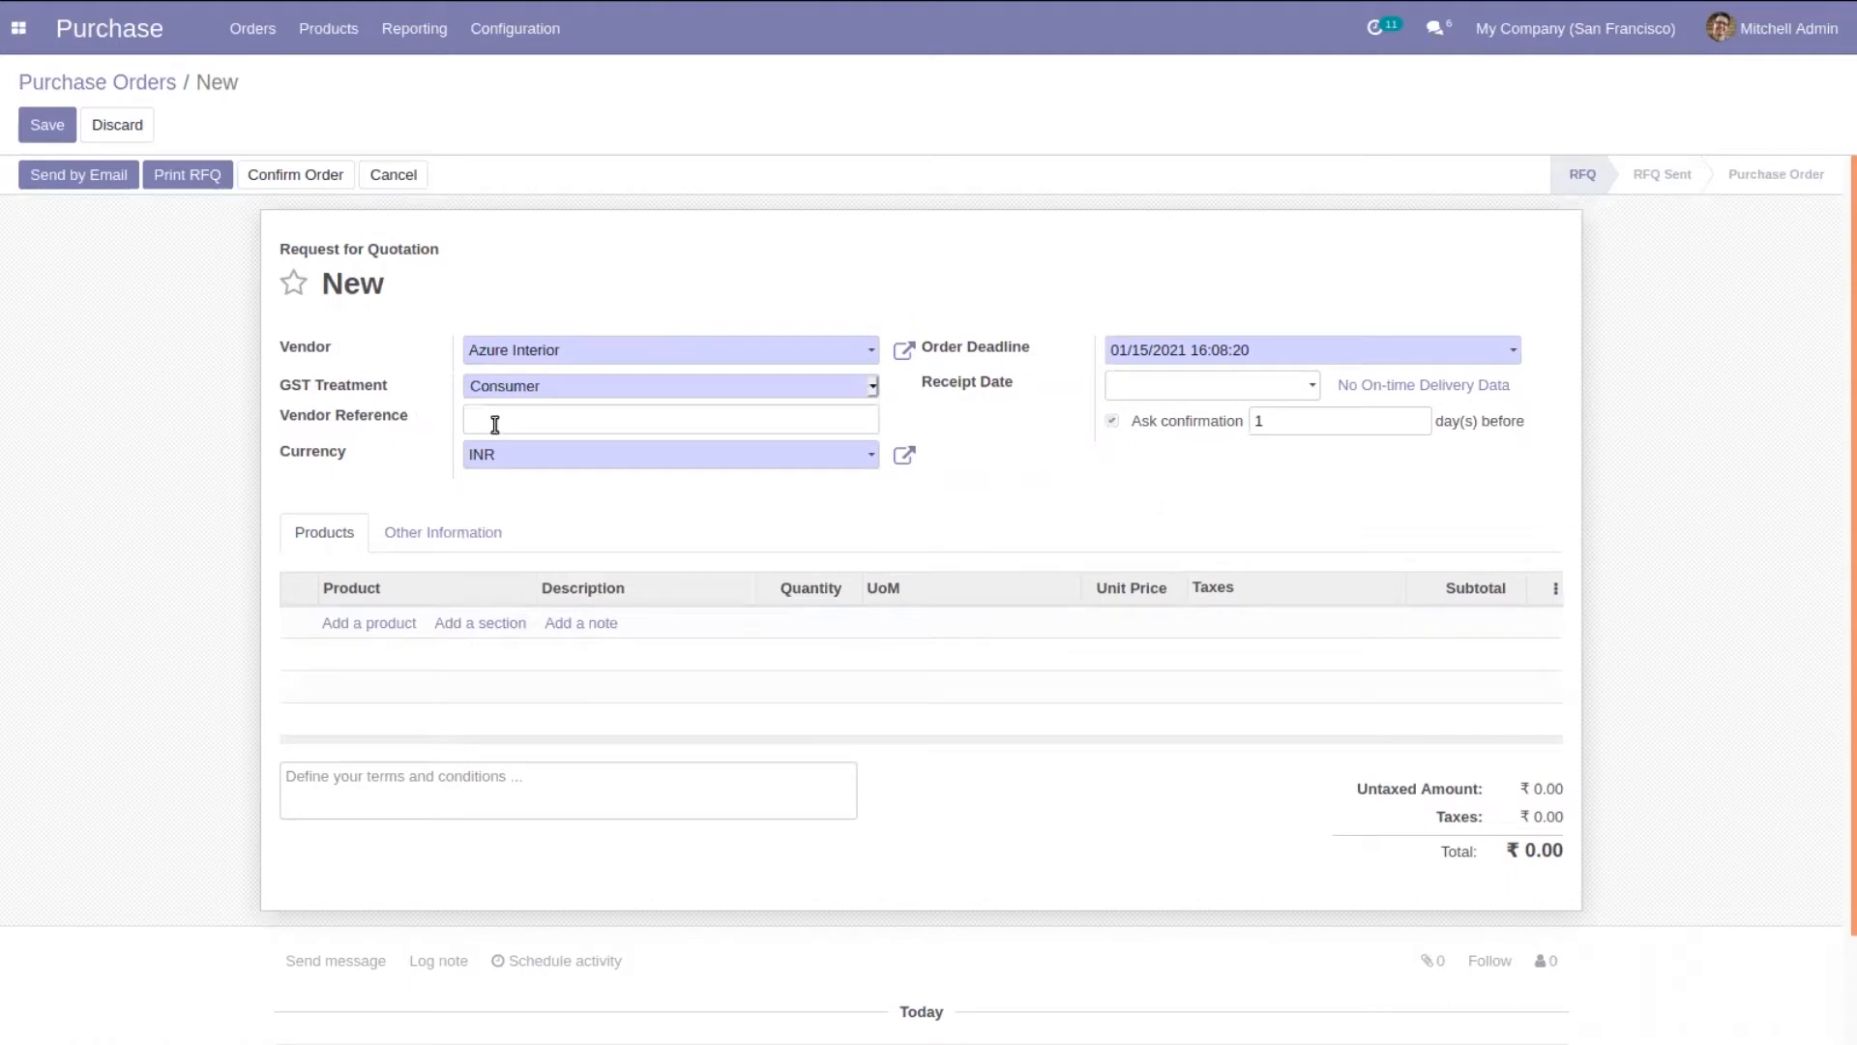
# Set the order's receipt date to 01/18/2021.
pyautogui.moveTo(369, 417)
pyautogui.moveTo(1001, 349)
pyautogui.click(1157, 395)
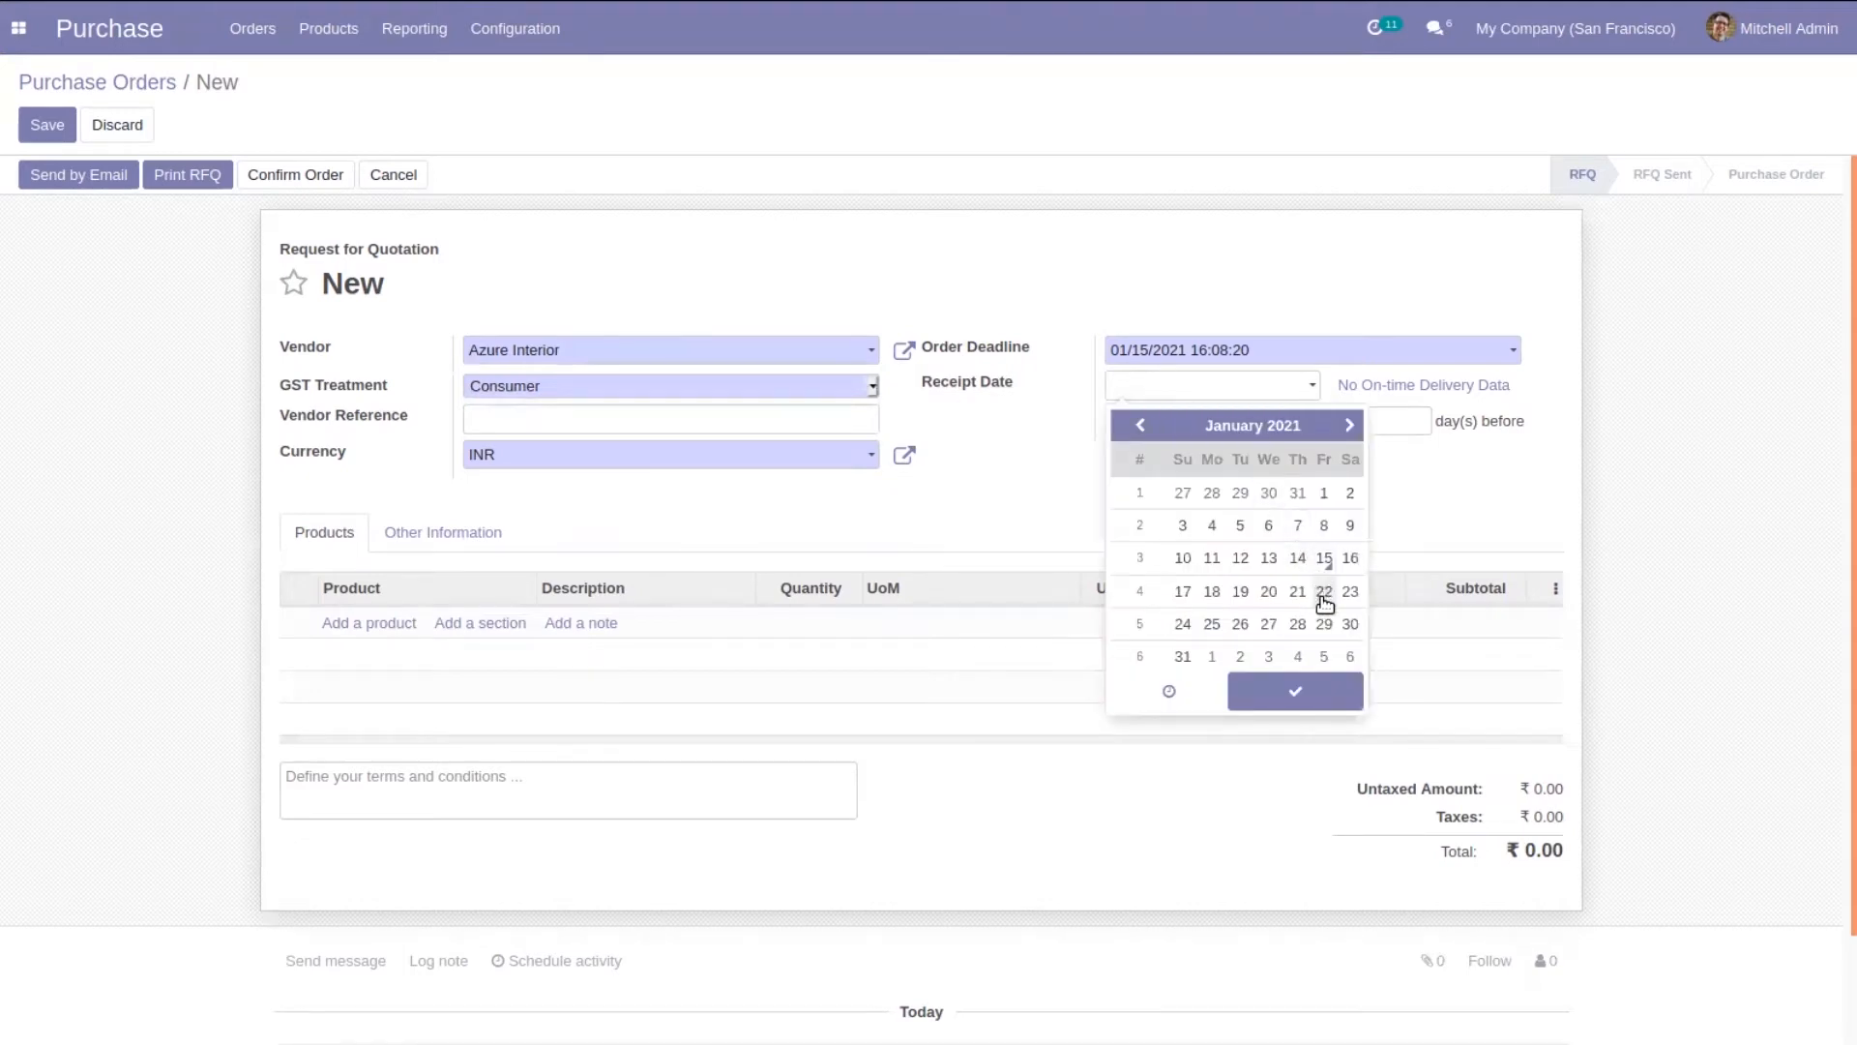
pyautogui.click(1210, 600)
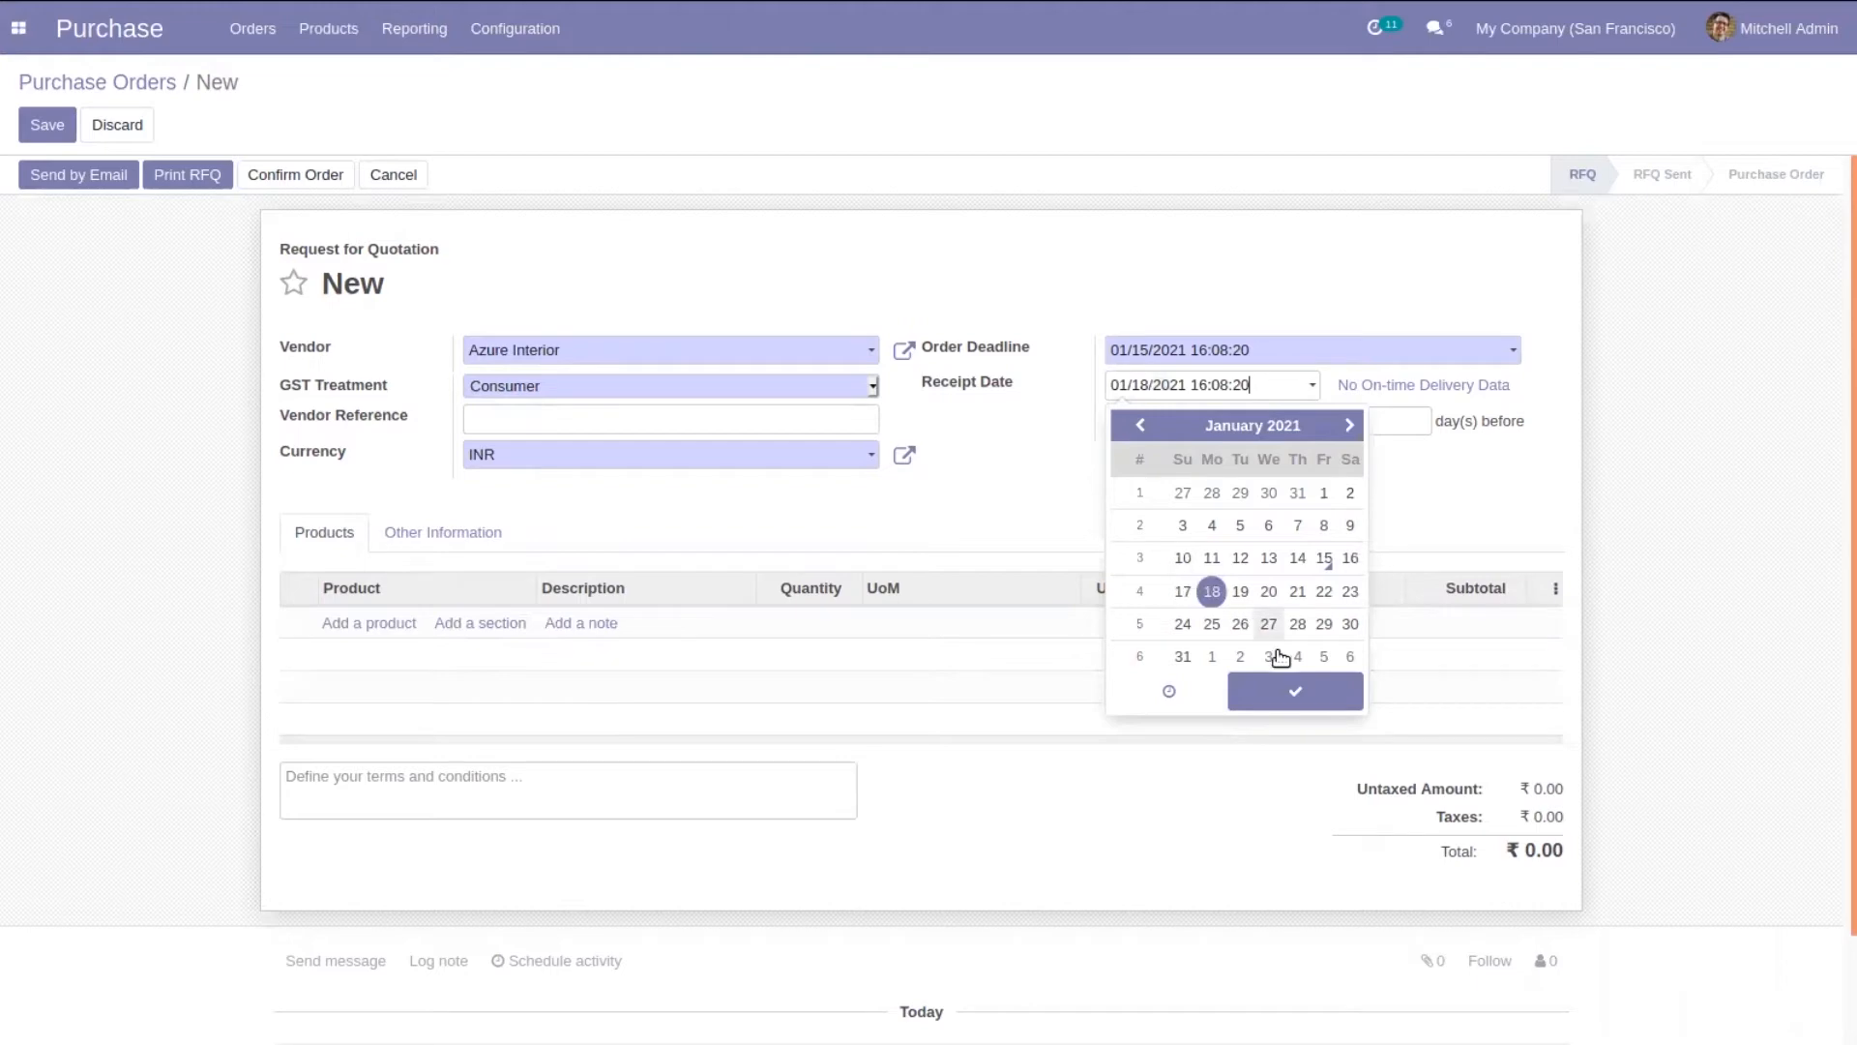
pyautogui.click(1287, 689)
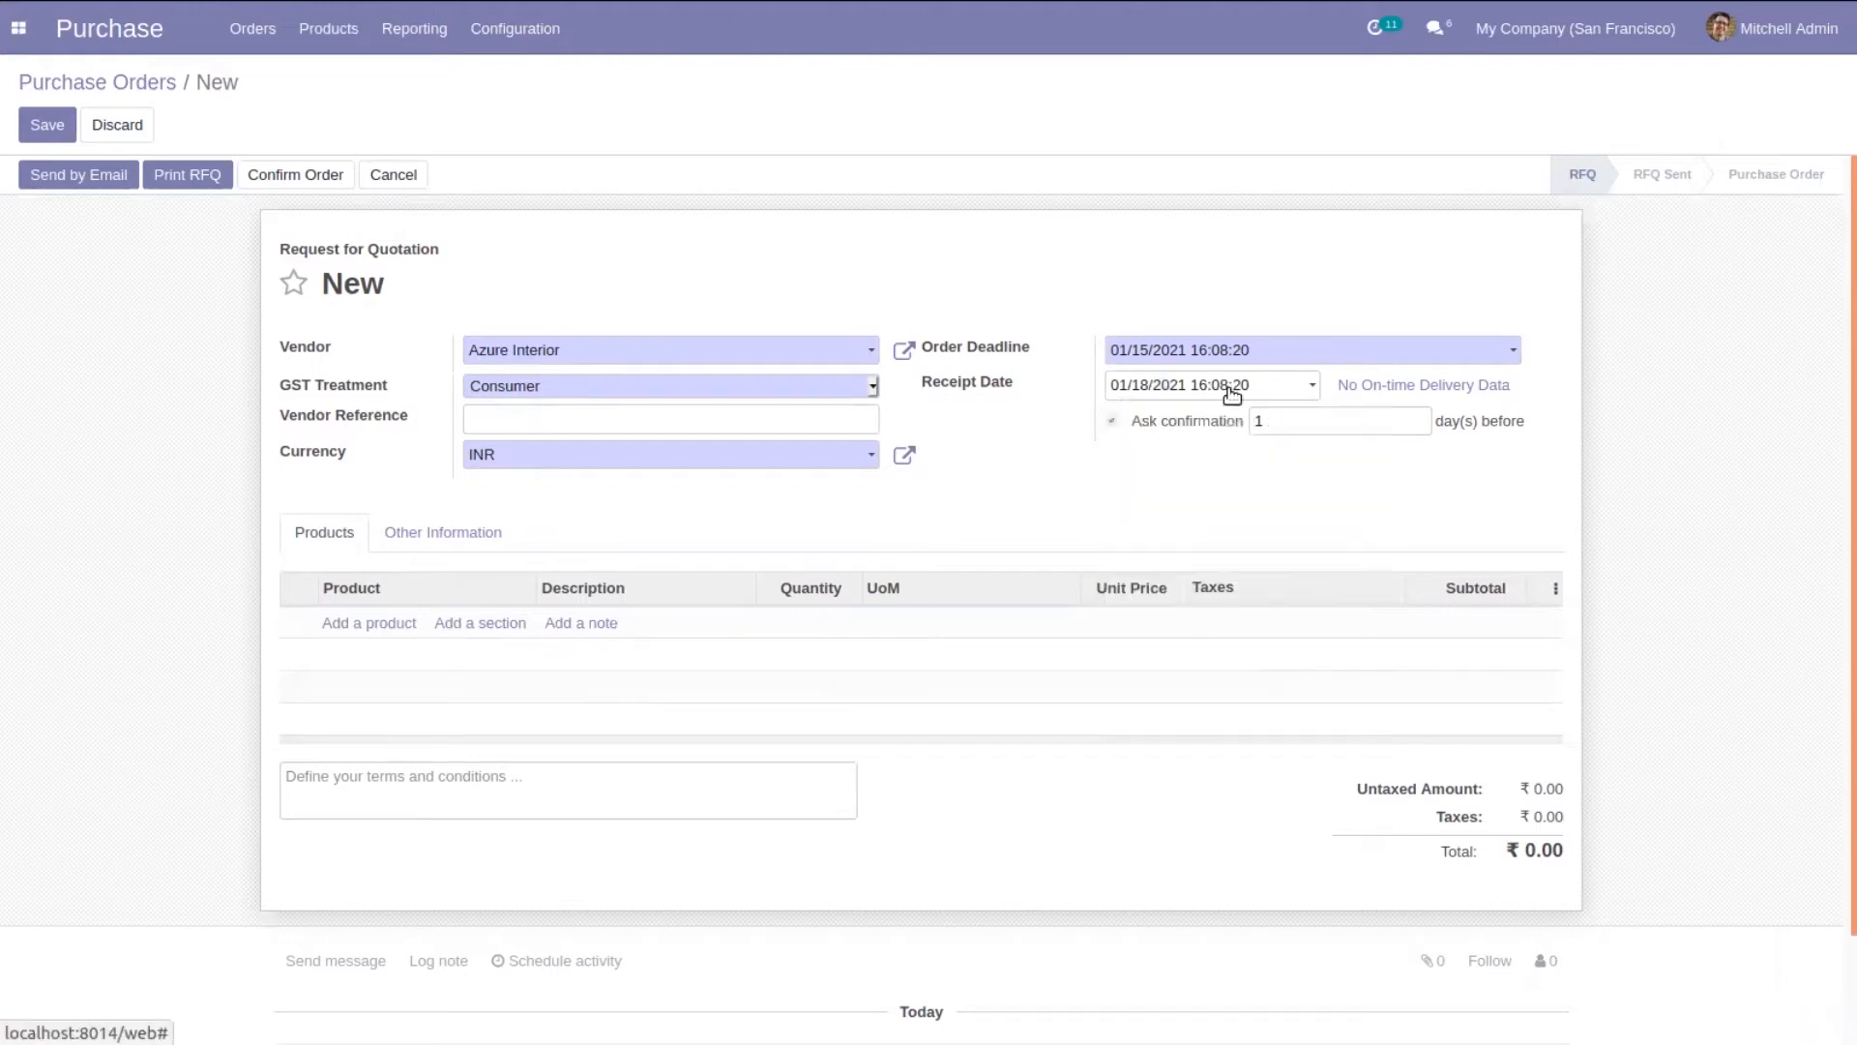
pyautogui.moveTo(1196, 426)
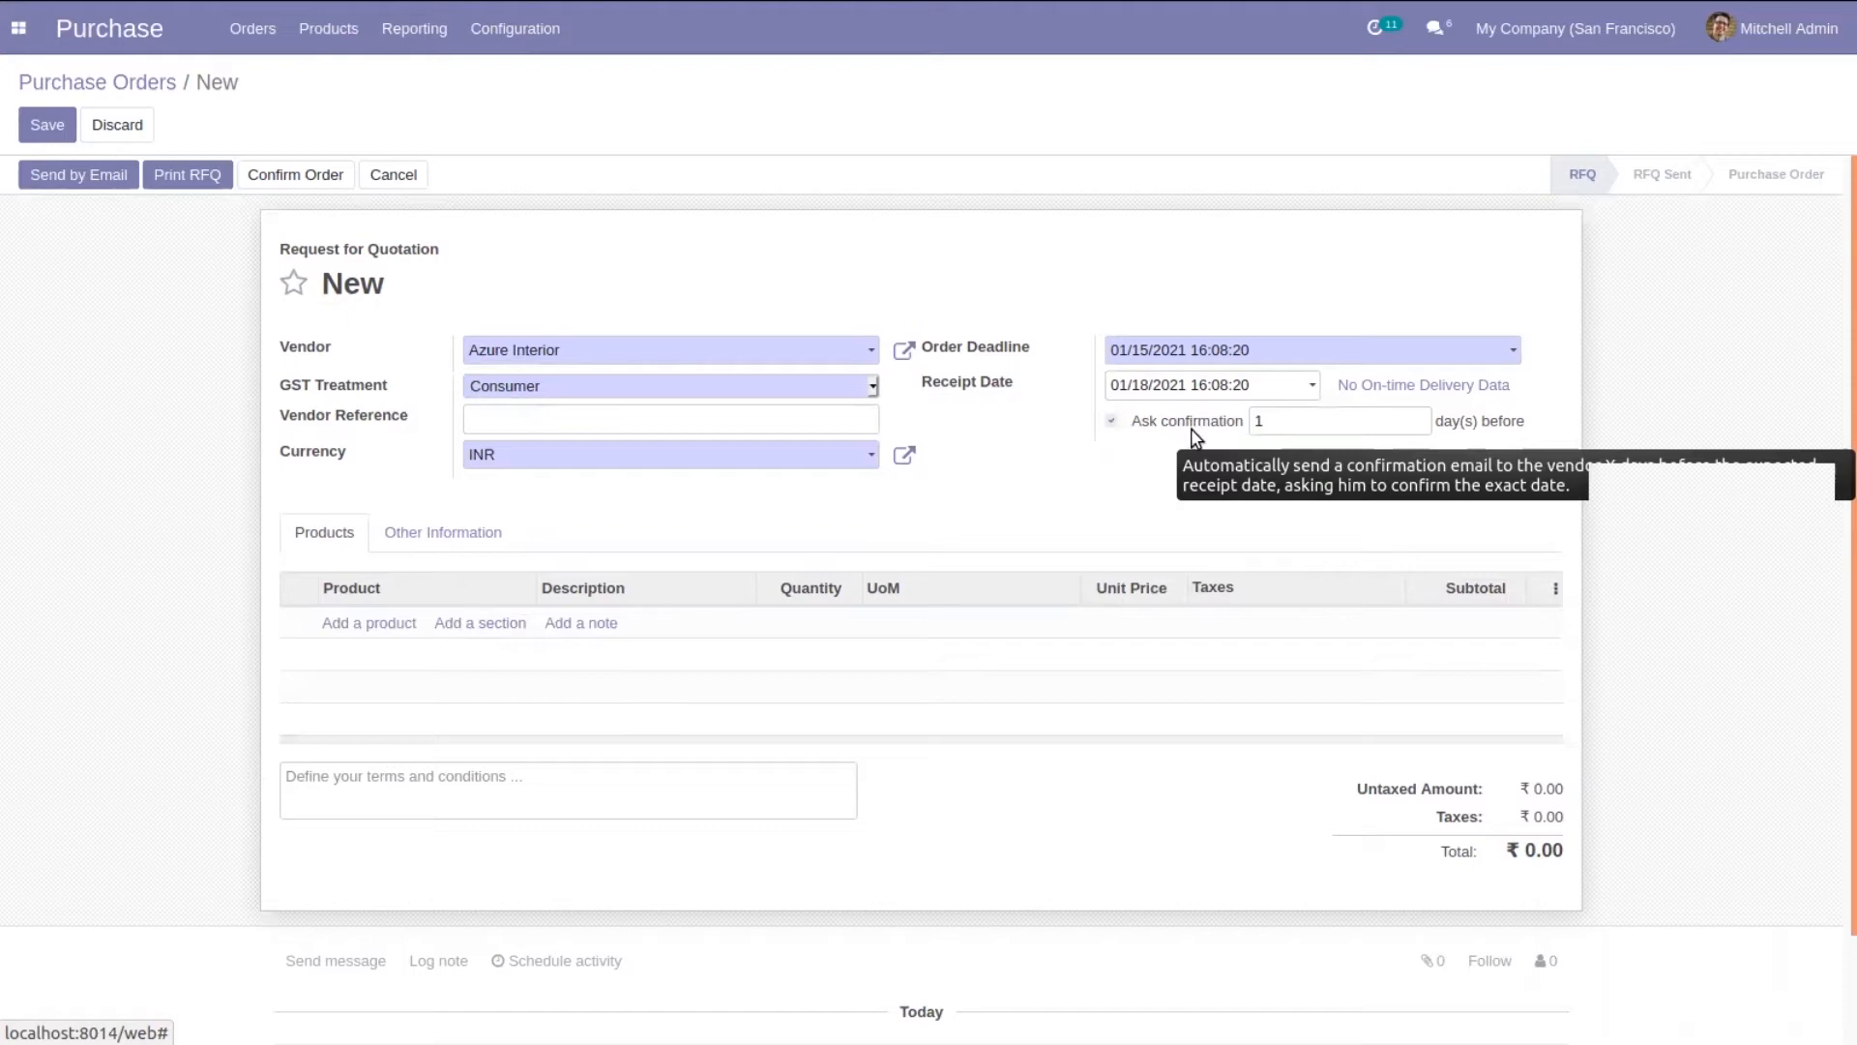
pyautogui.moveTo(1303, 415)
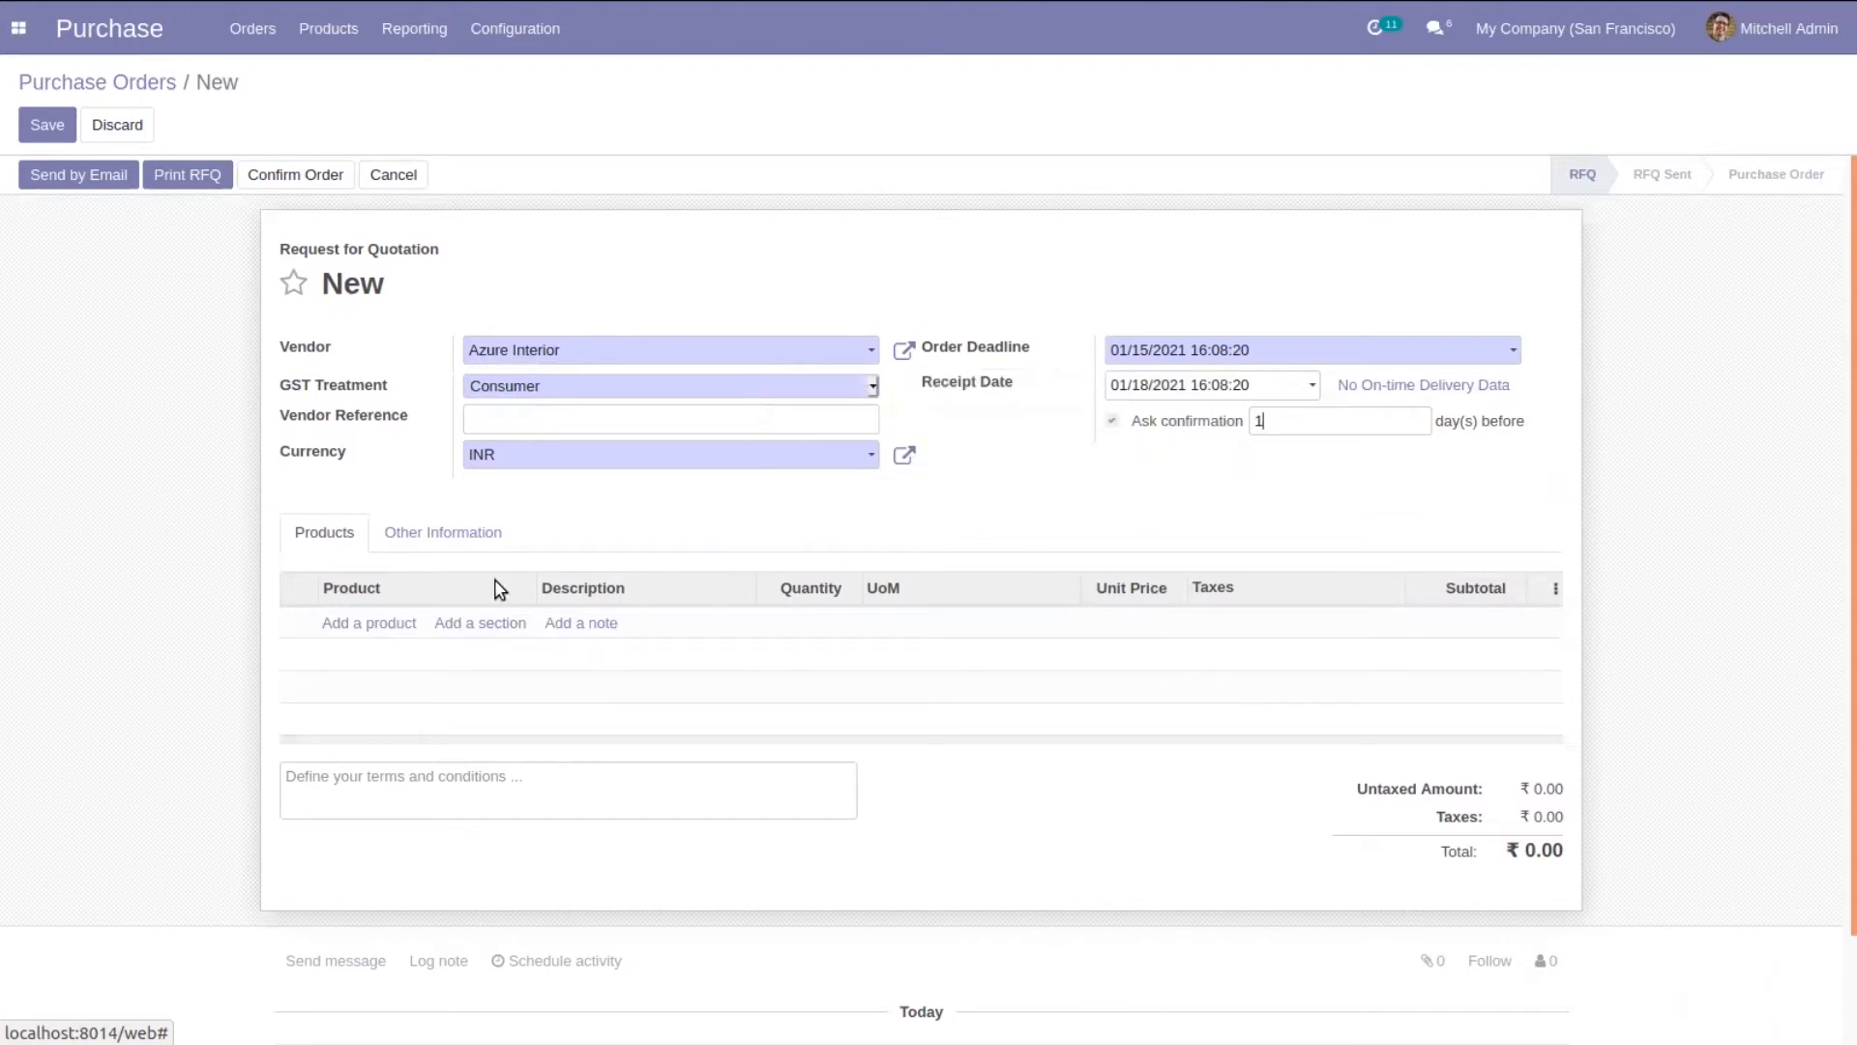
# Add order lines for [DESK0005] Customizable Desk (CONFIG) (Custom, White) and [E-COM06] Corner Desk Right Sit.
pyautogui.click(345, 625)
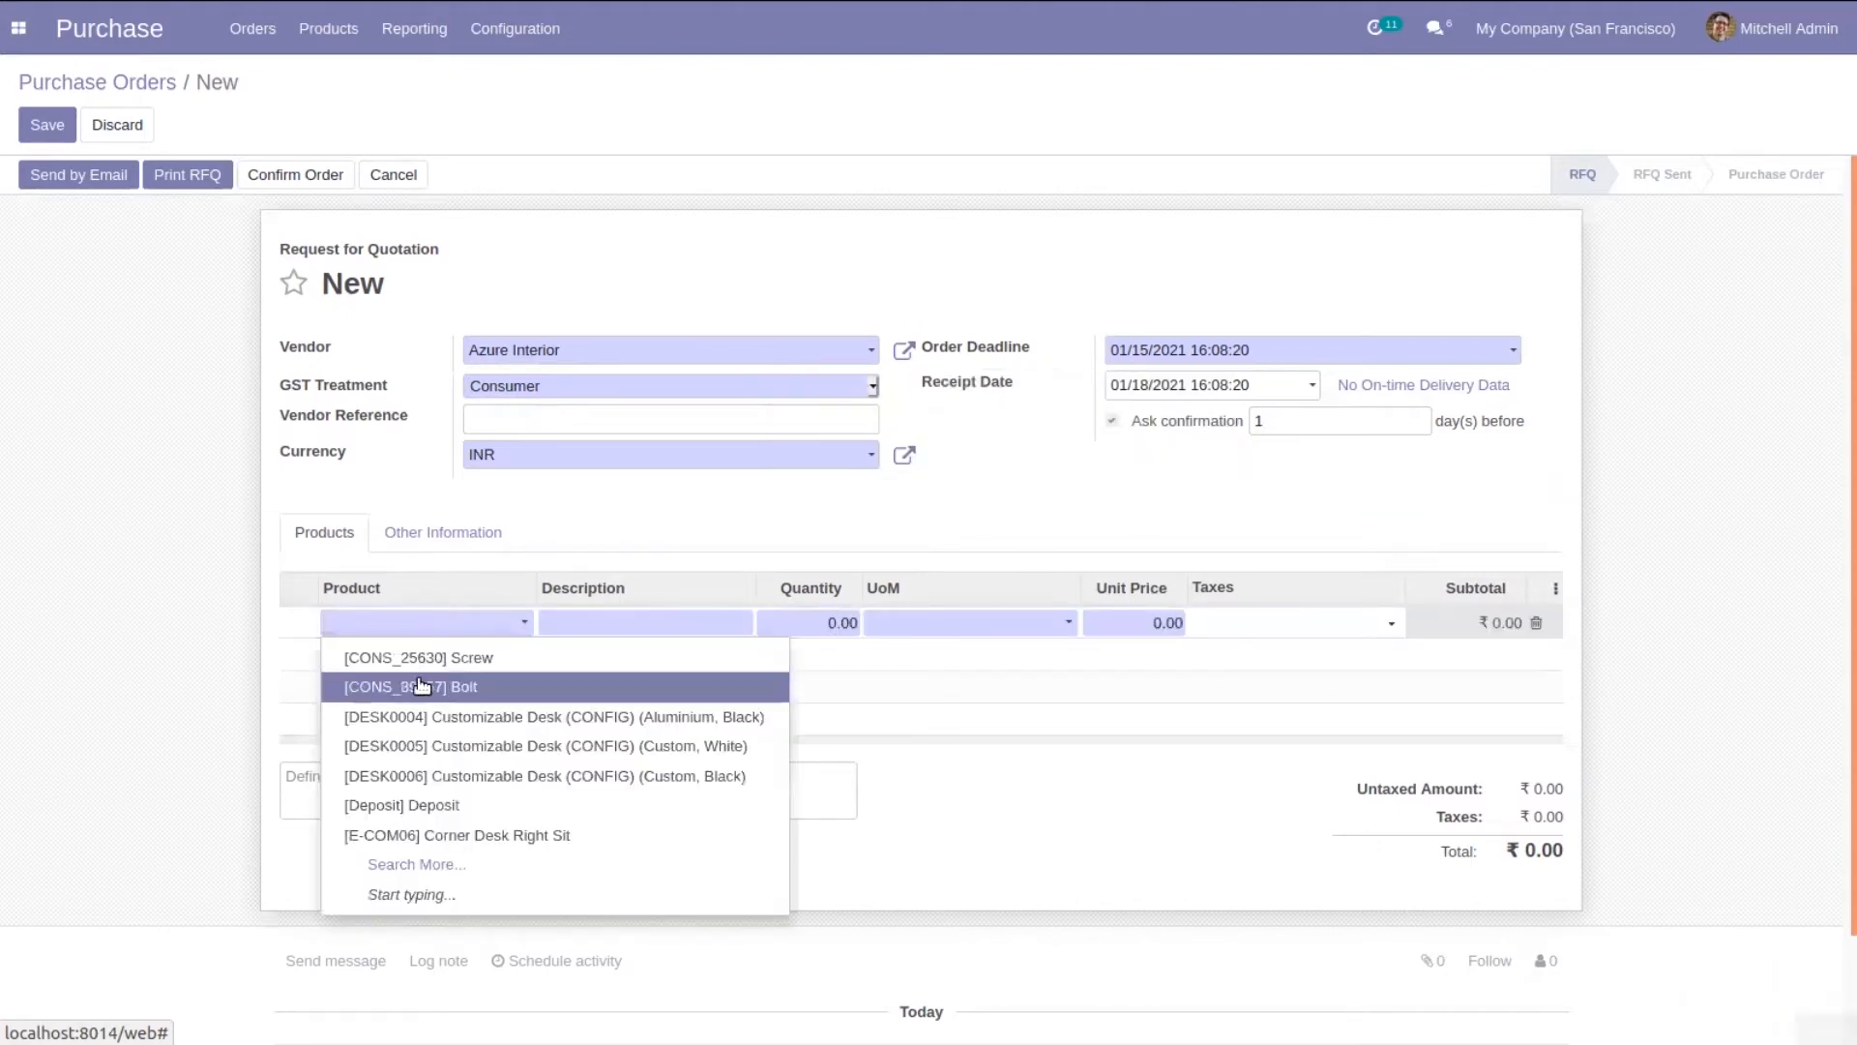
pyautogui.click(567, 751)
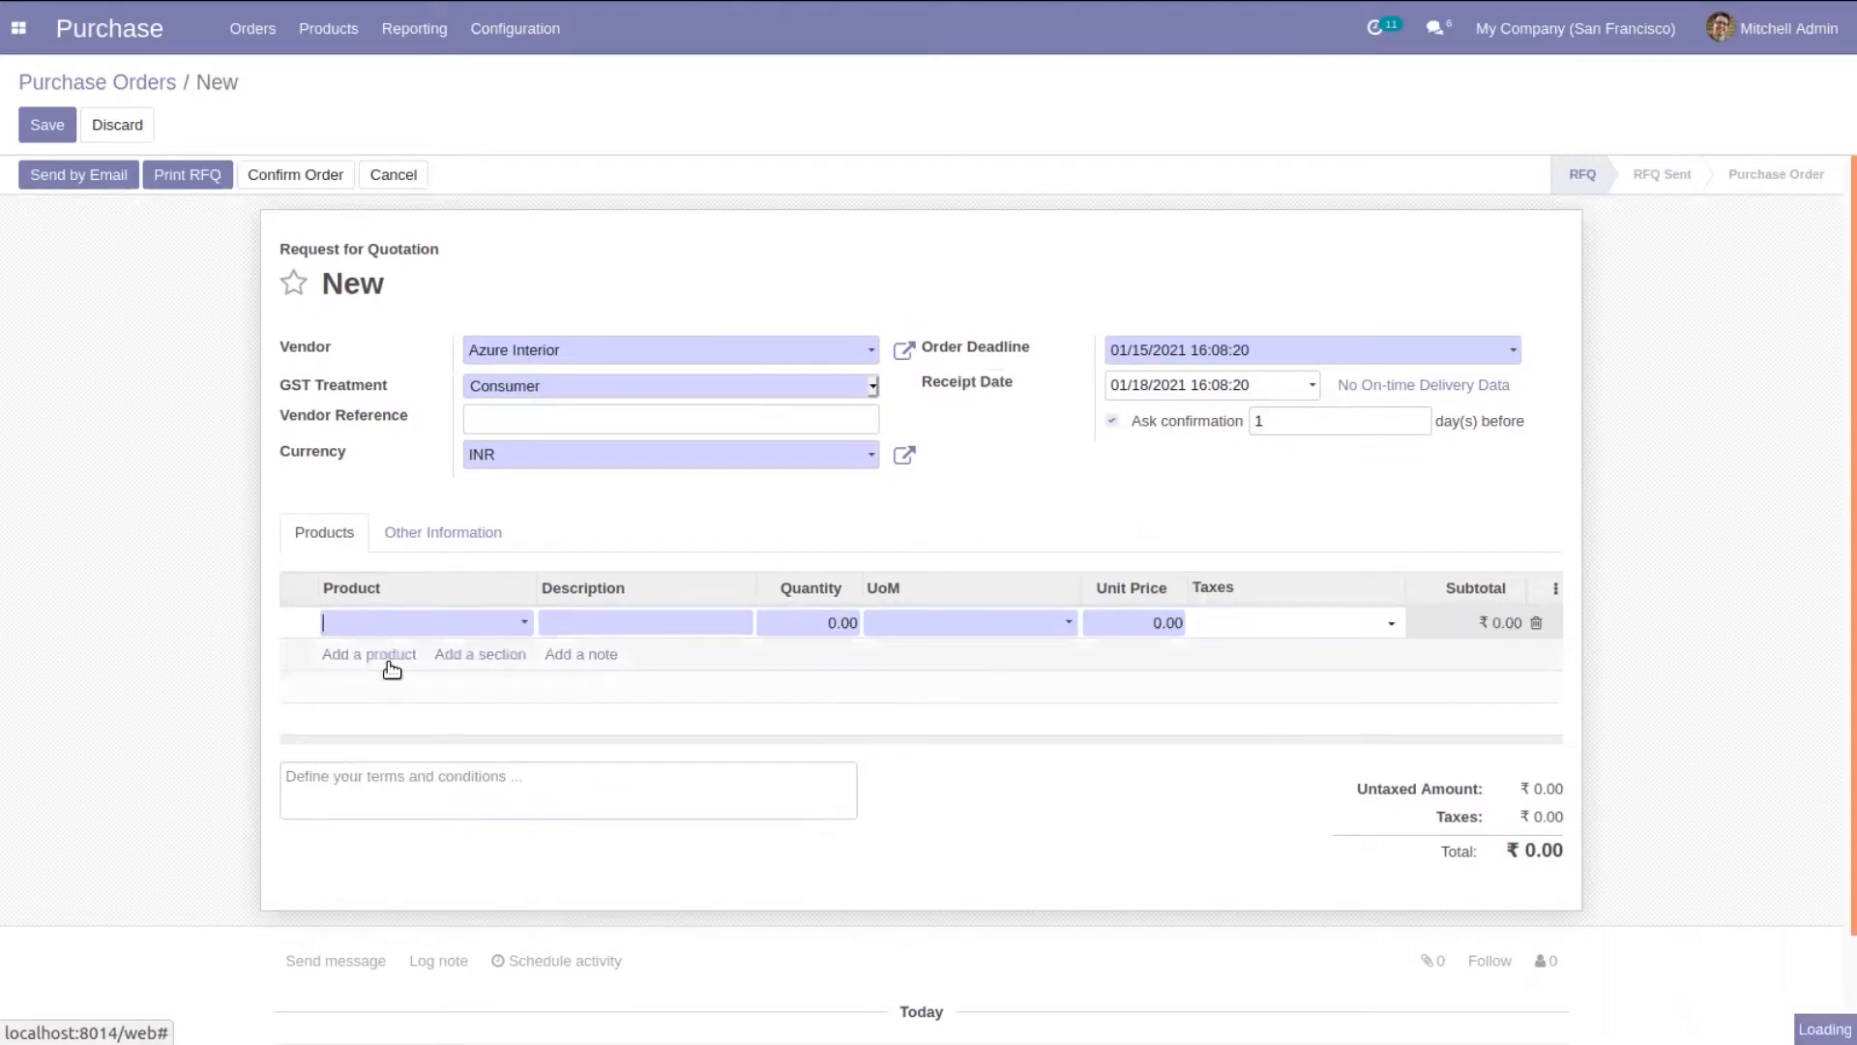
pyautogui.click(363, 700)
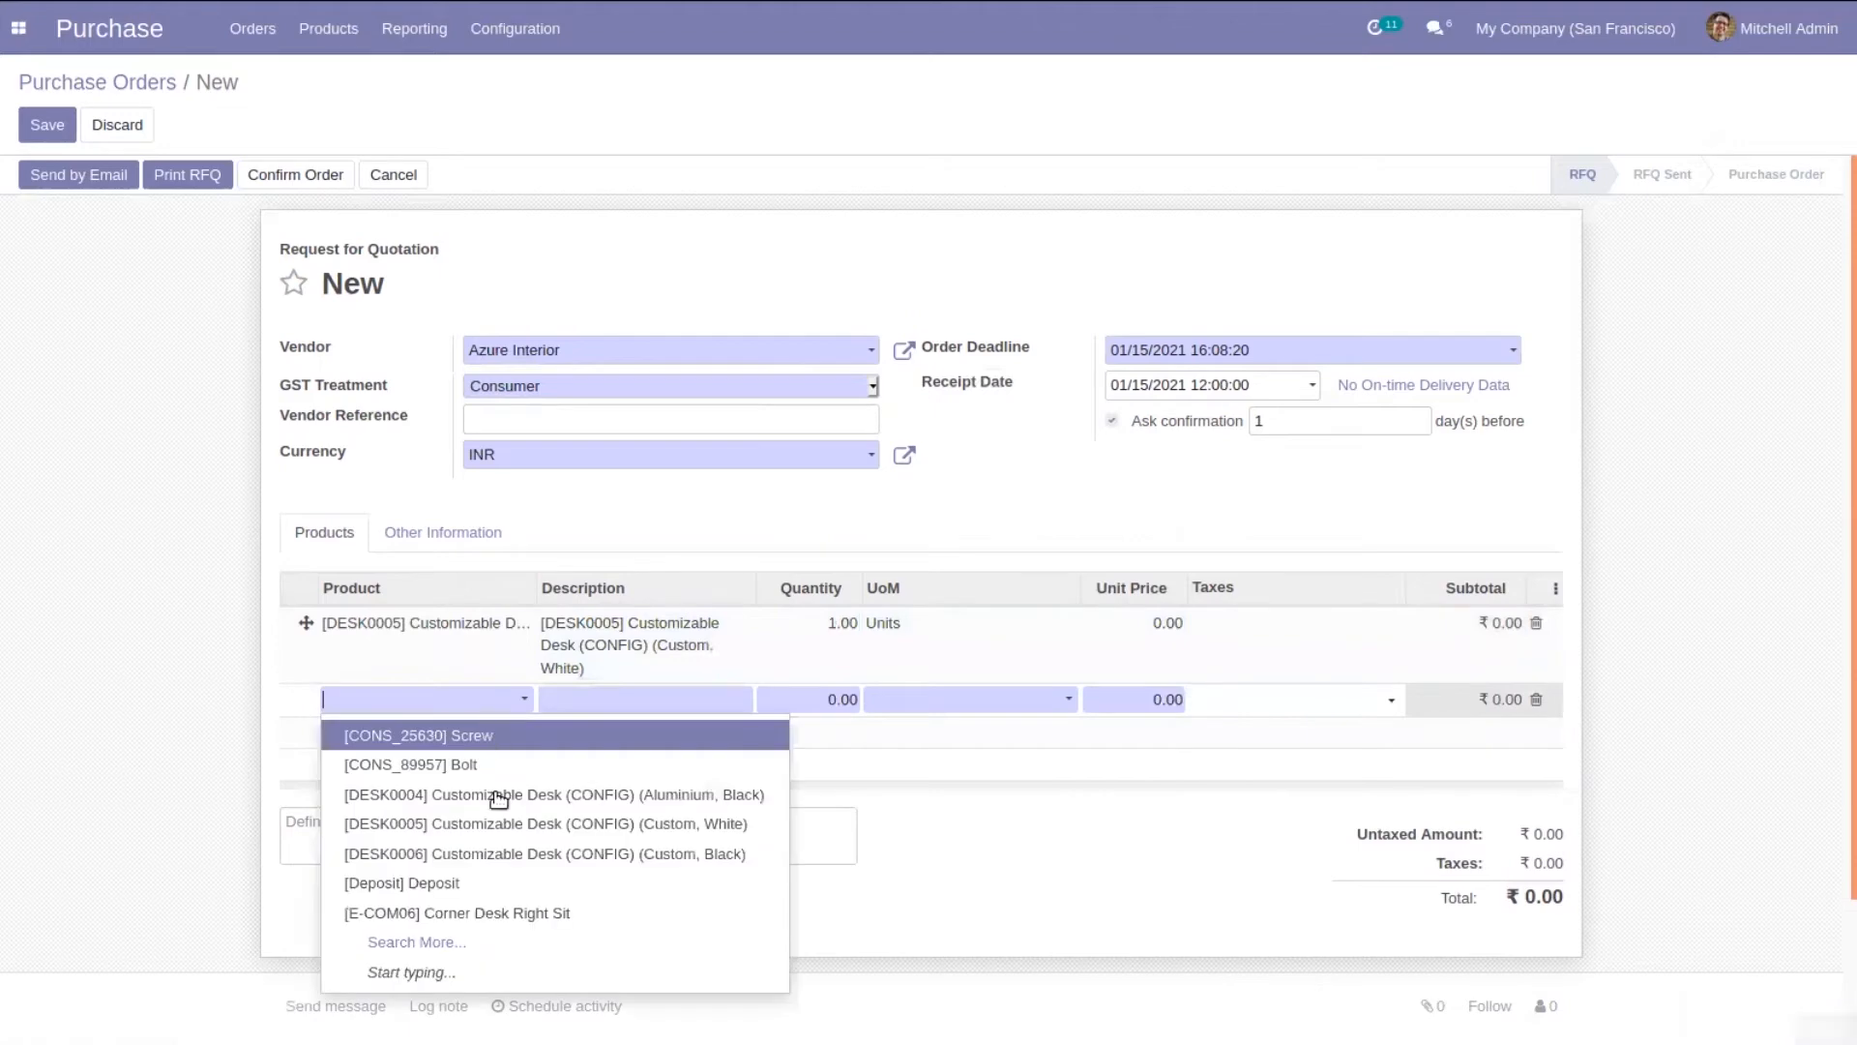
pyautogui.click(480, 915)
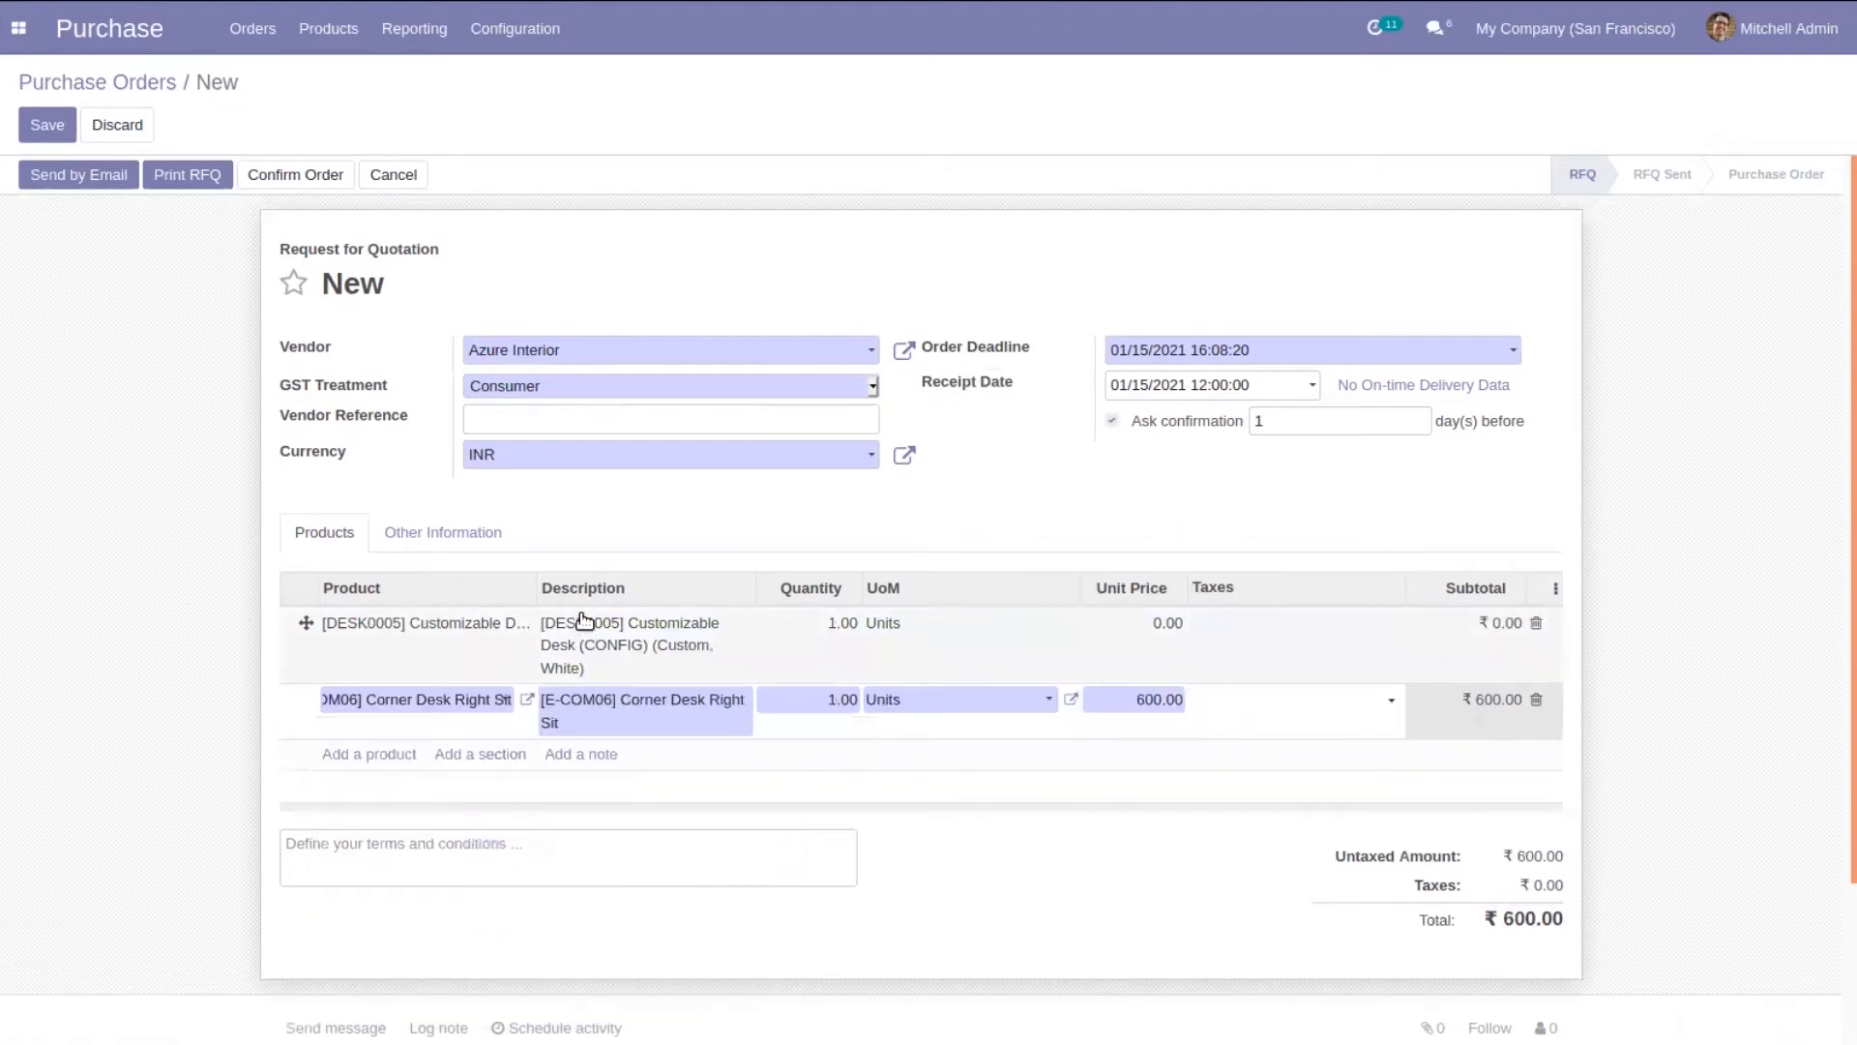
# Set the Customizable Desk line to quantity 2 with a unit price of 4566, and save the request for quotation.
pyautogui.click(837, 630)
pyautogui.write('2')
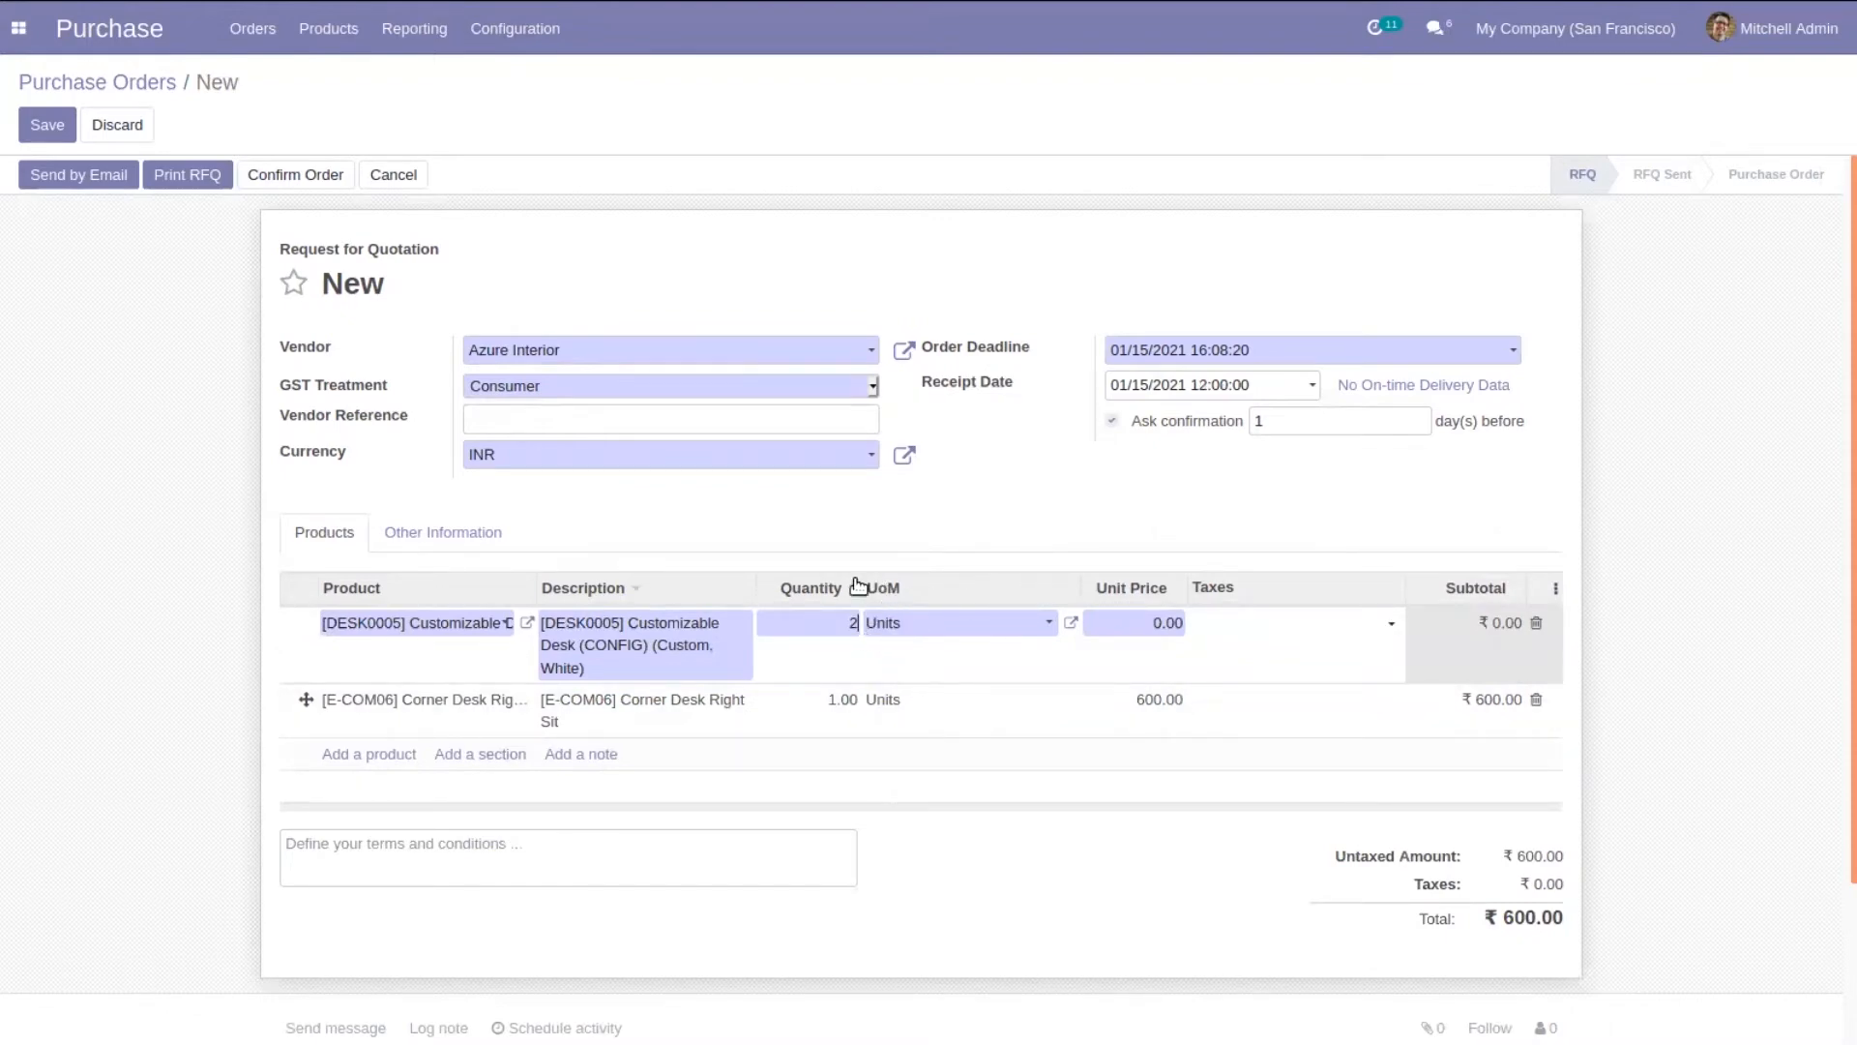
pyautogui.click(960, 630)
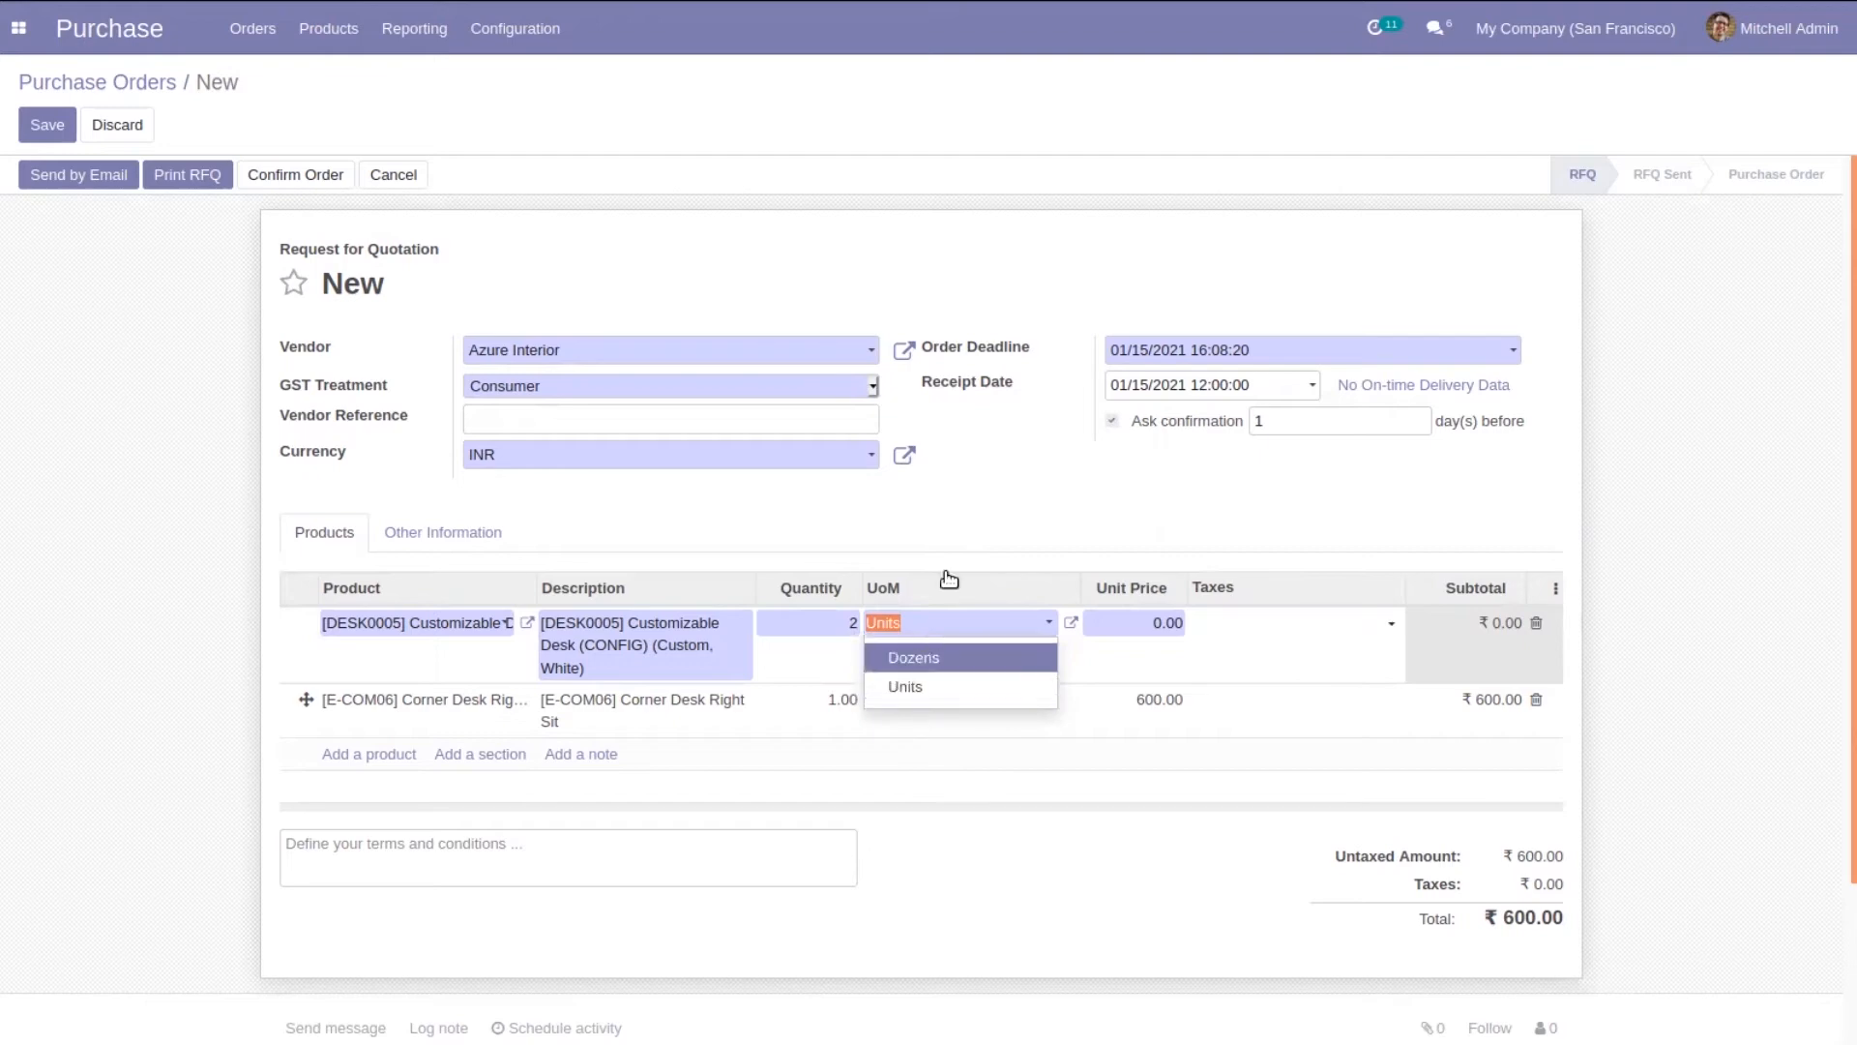
pyautogui.click(962, 538)
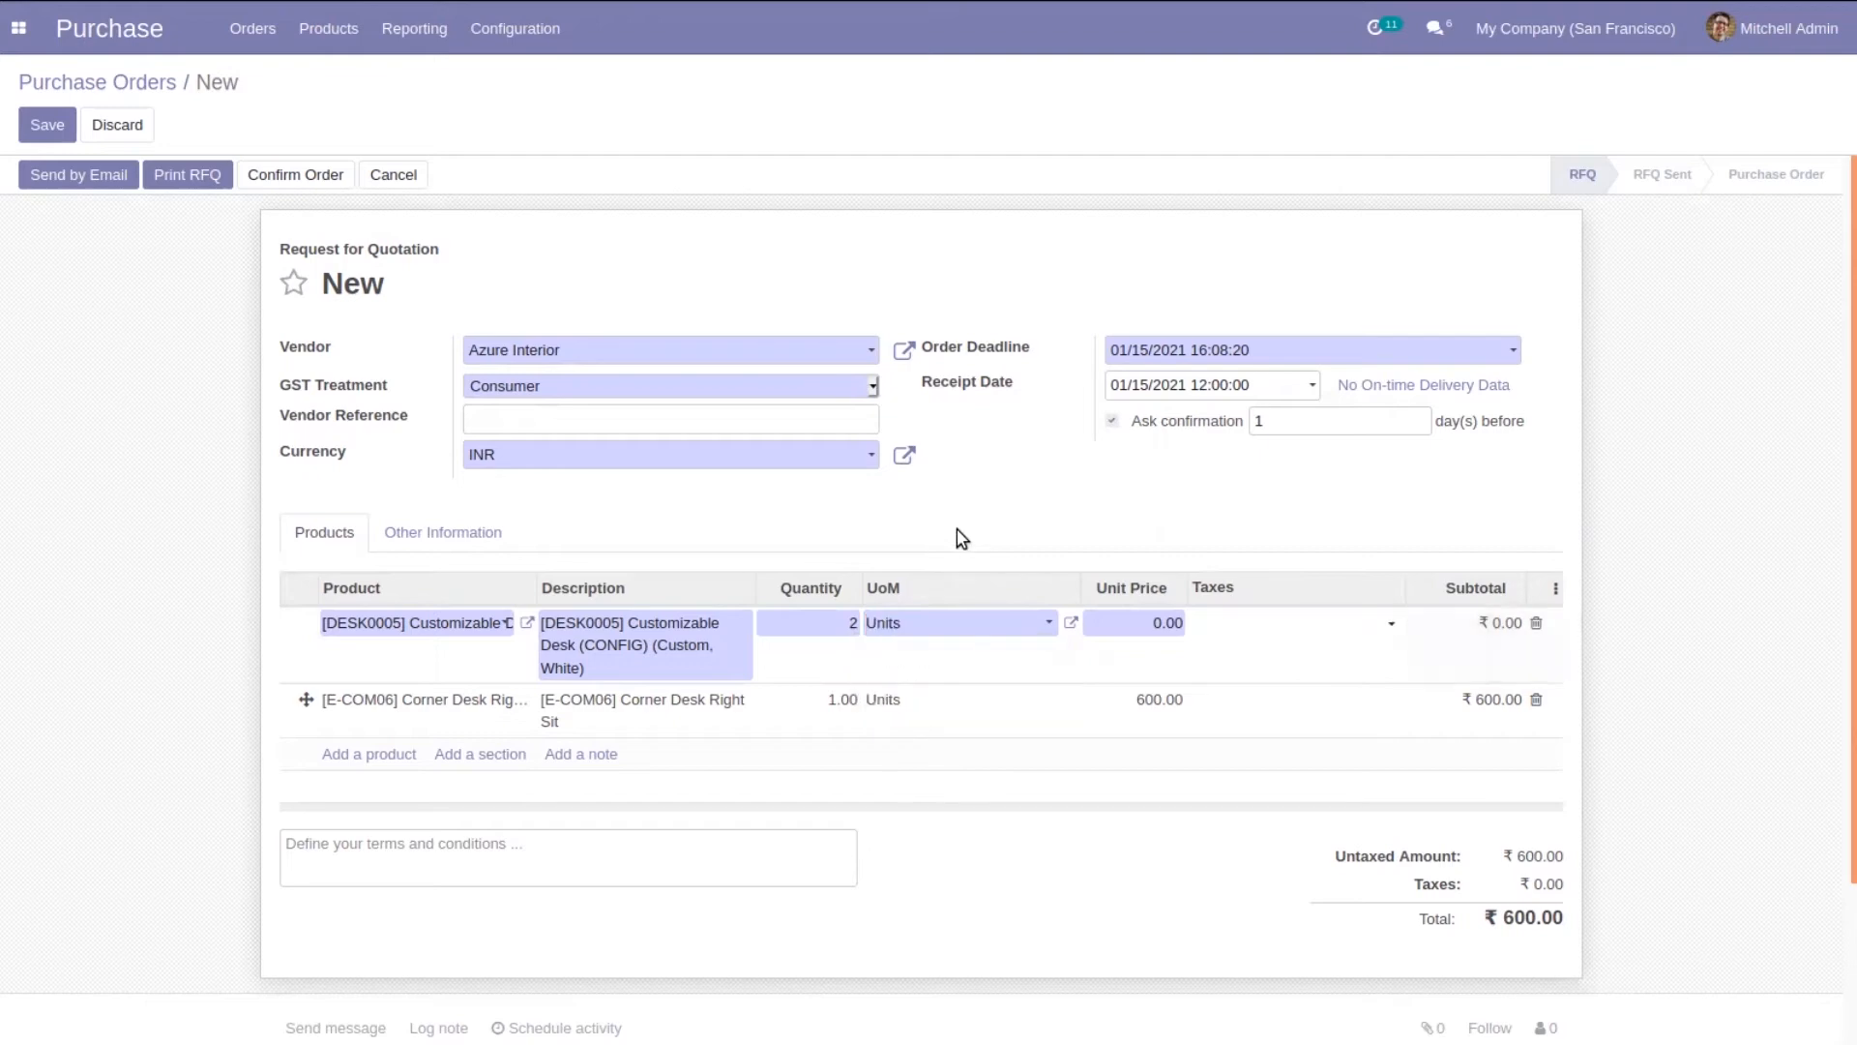
pyautogui.click(1165, 619)
pyautogui.write('4566')
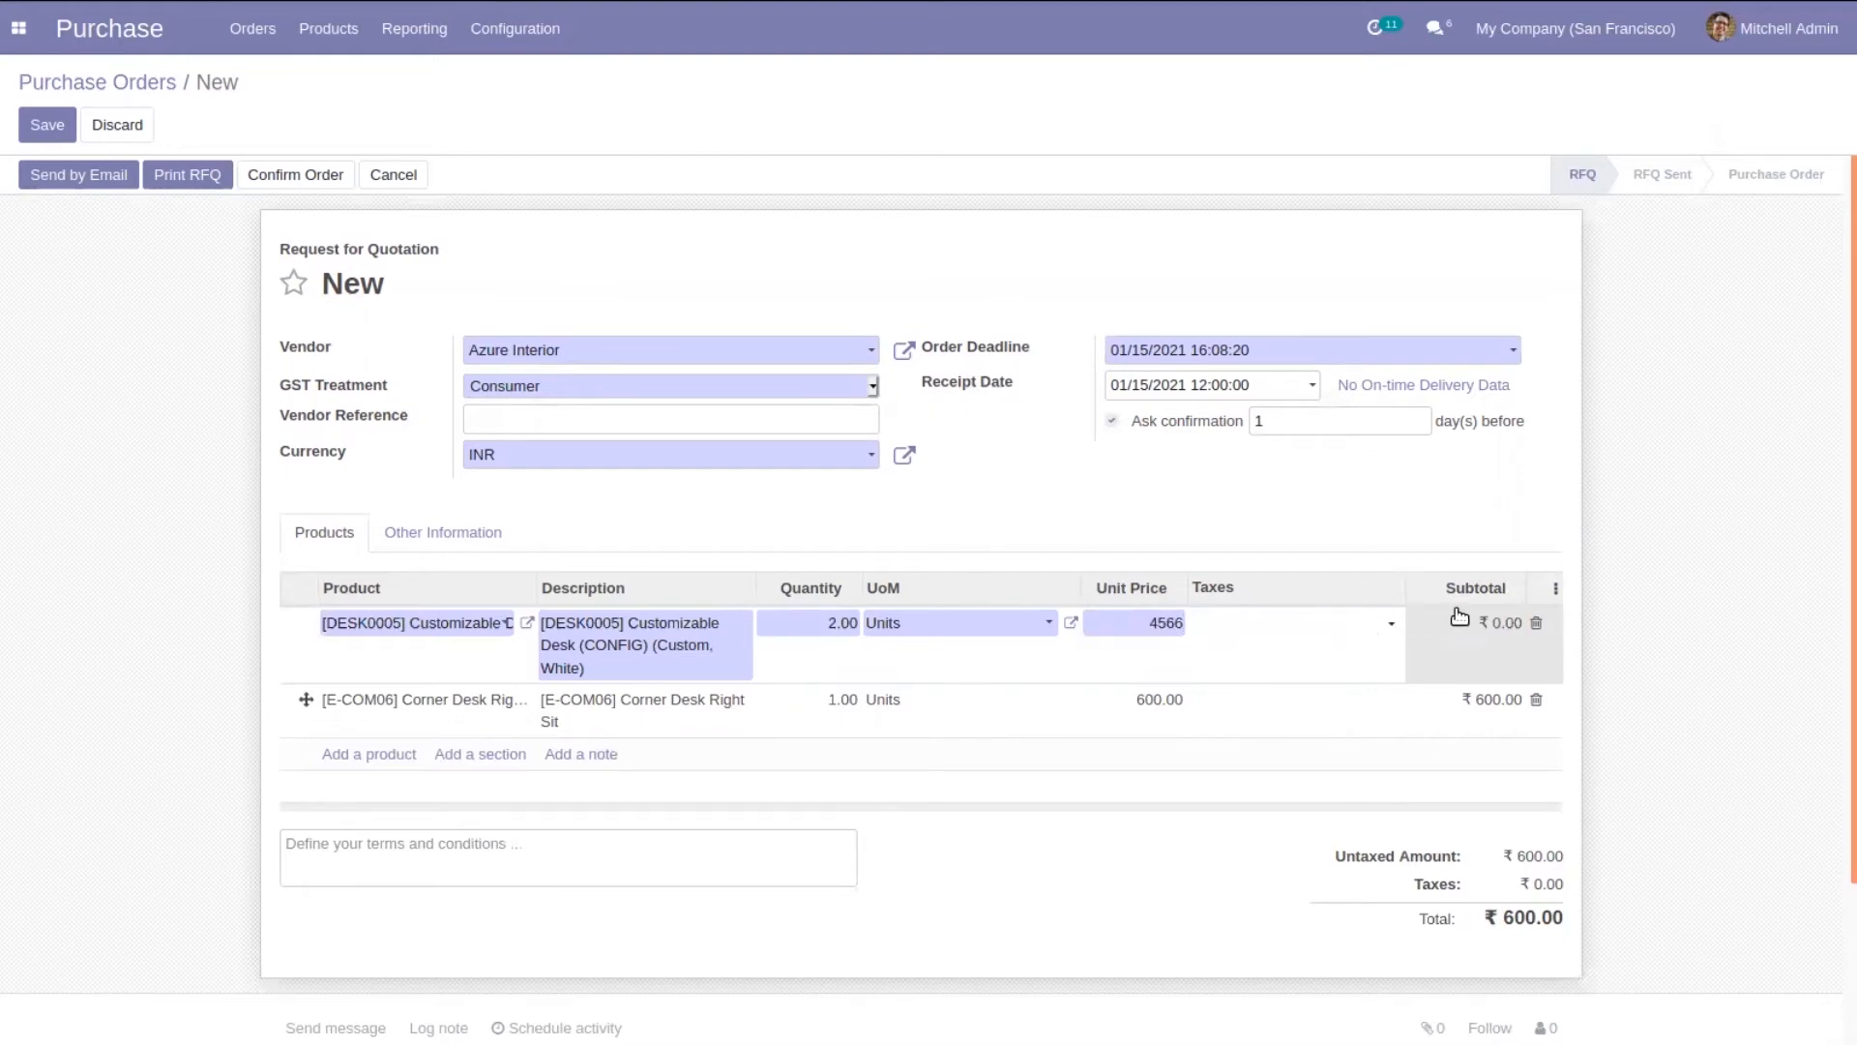
pyautogui.click(1402, 522)
pyautogui.scroll(-2, 1732, 651)
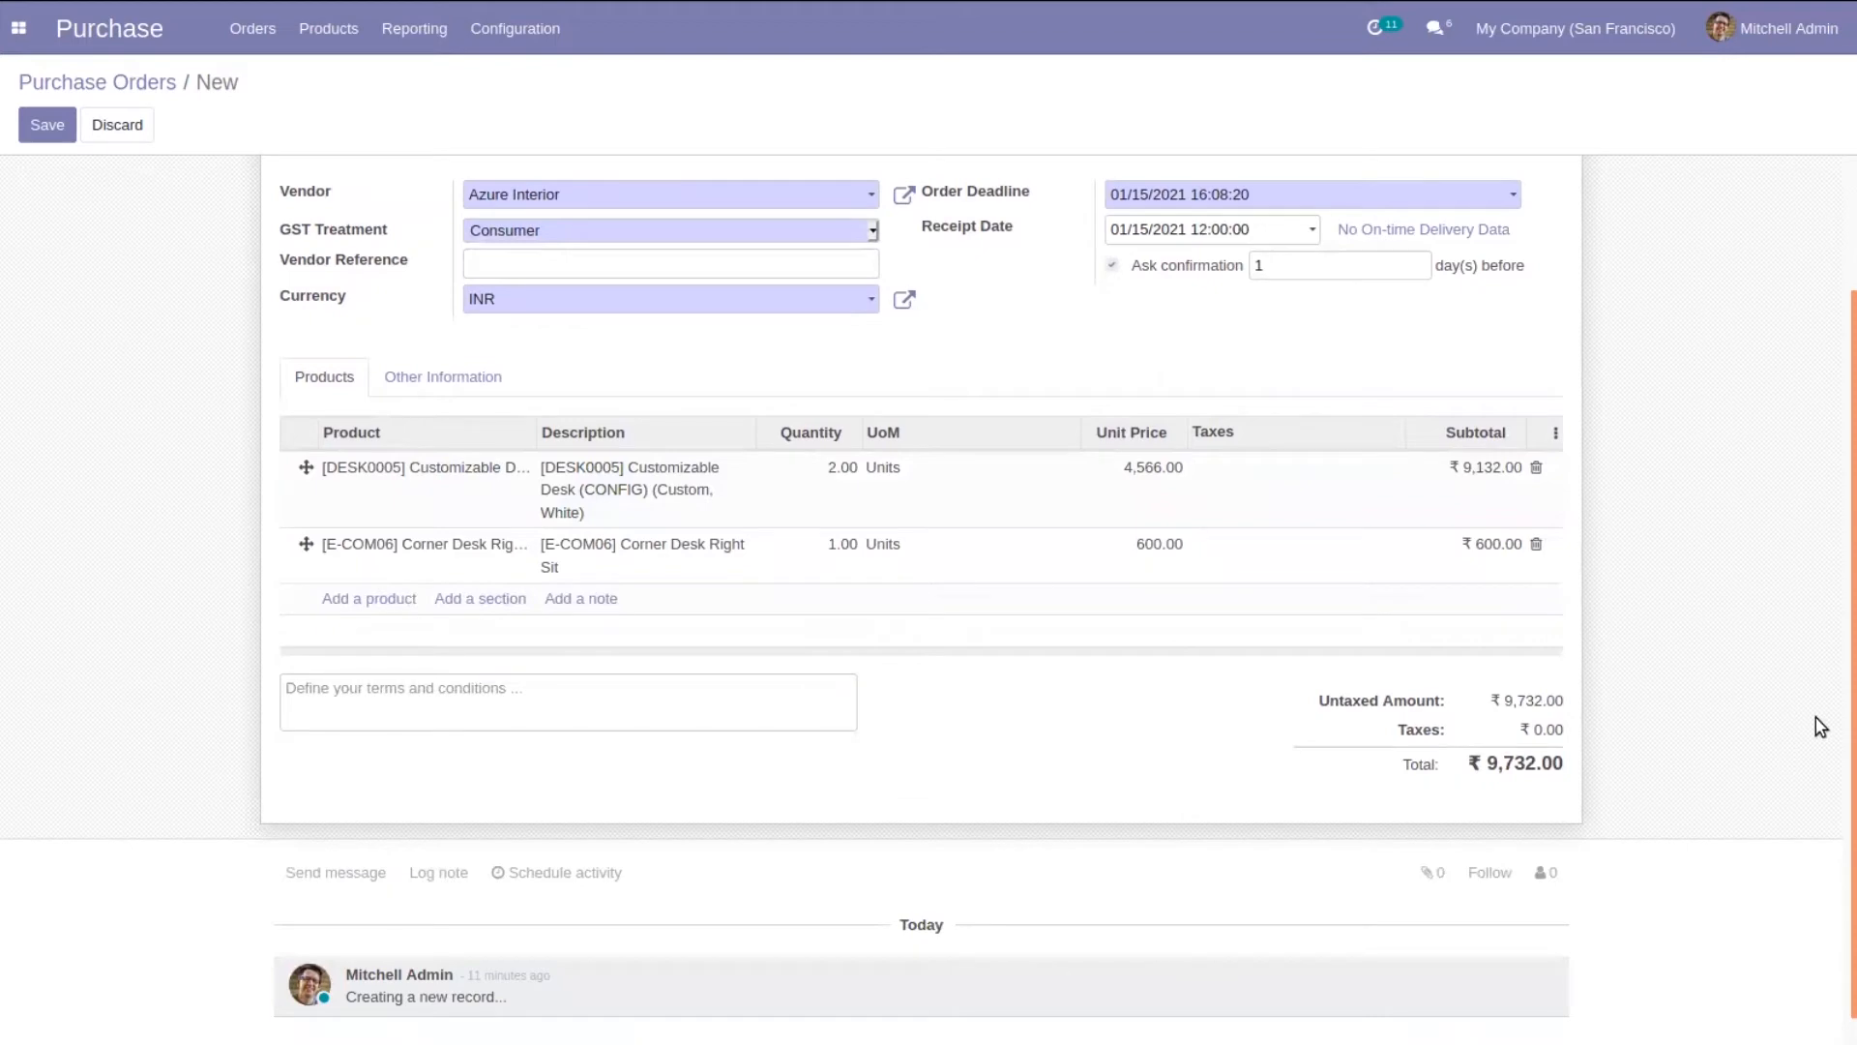
pyautogui.moveTo(1845, 751); pyautogui.dragTo(1842, 527)
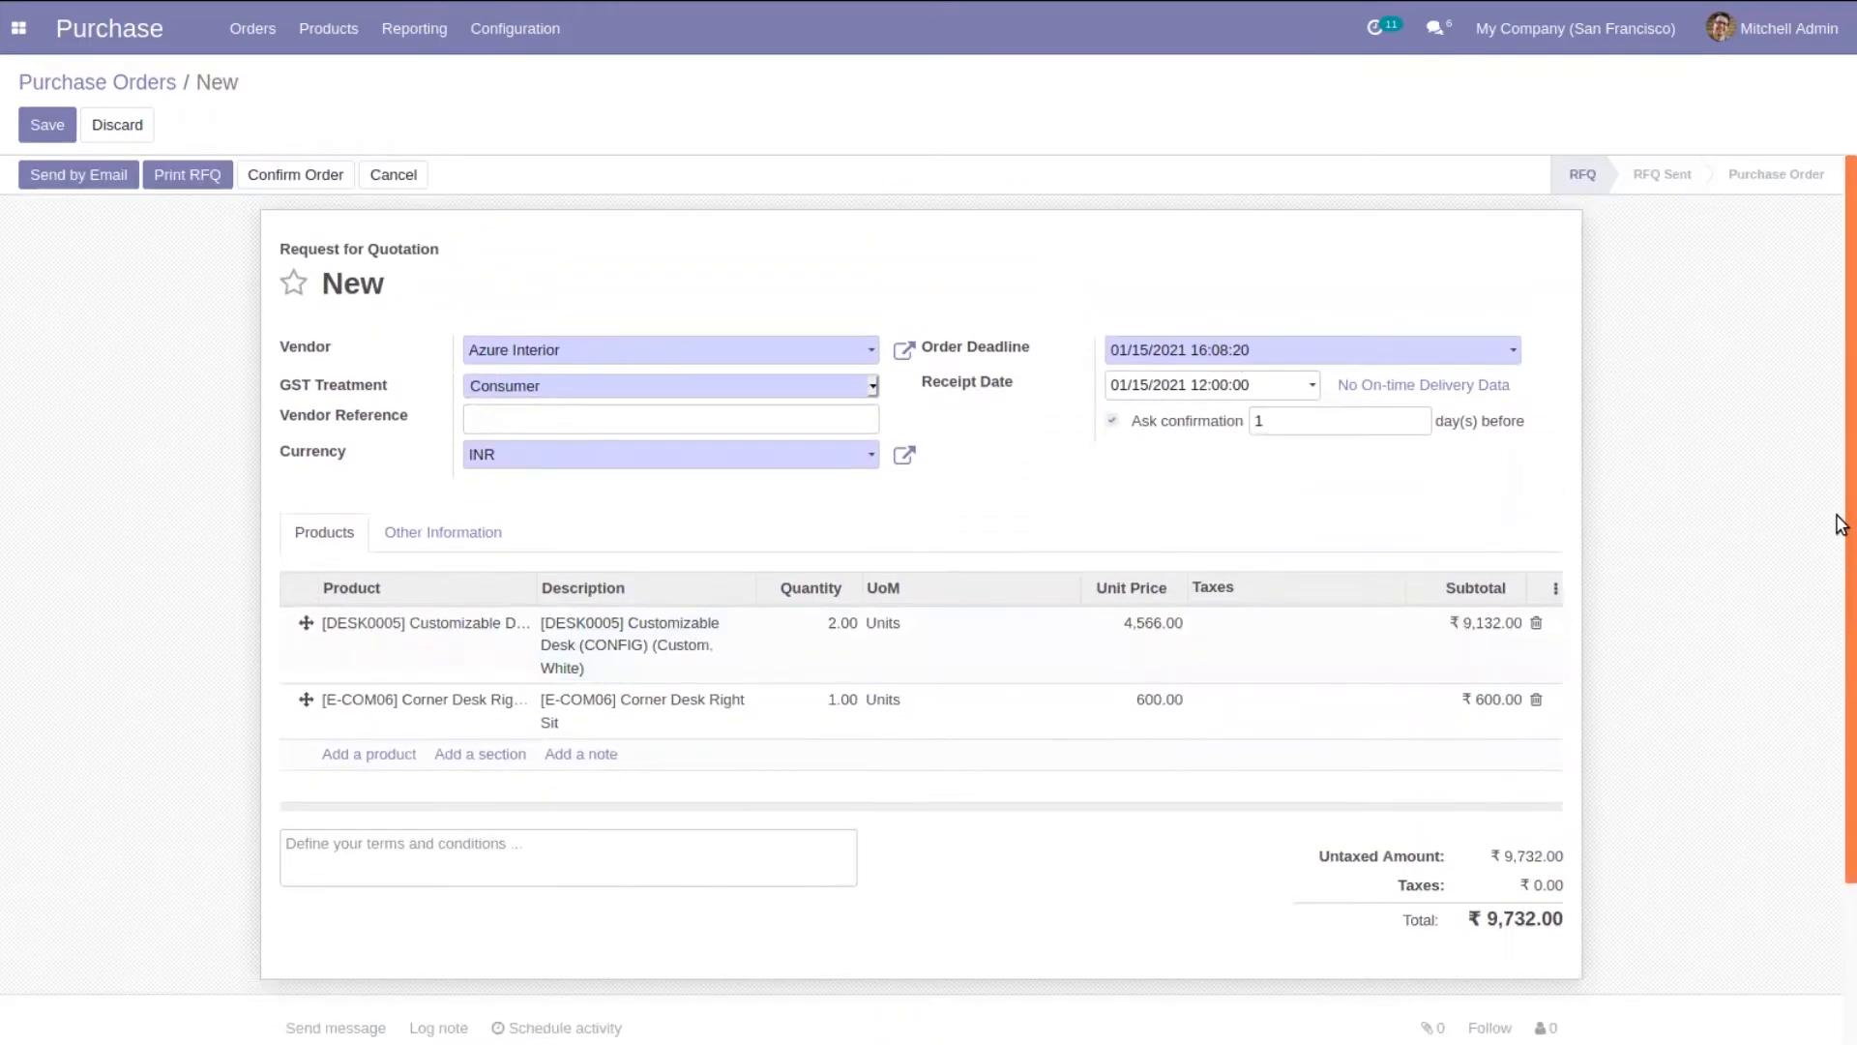
pyautogui.click(44, 124)
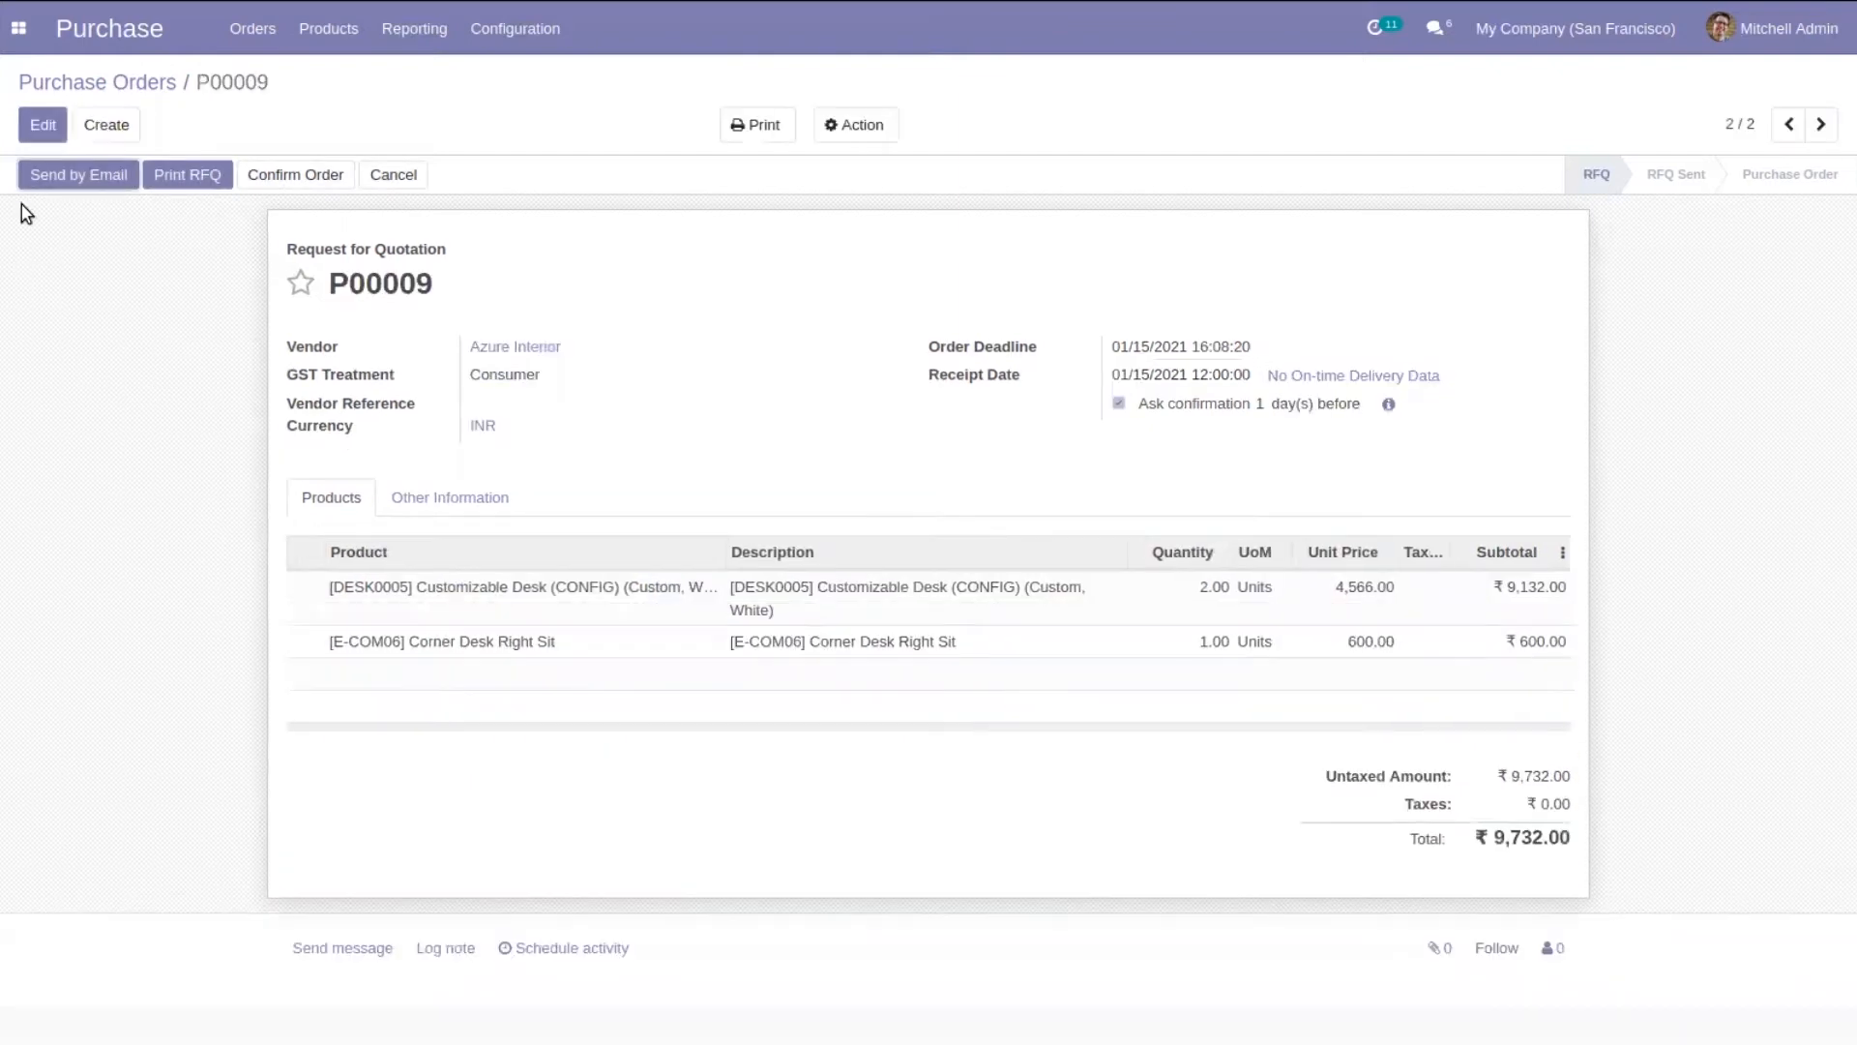
# Email the request for quotation with its PDF to the vendor Azure Interior and confirm the order.
pyautogui.click(98, 183)
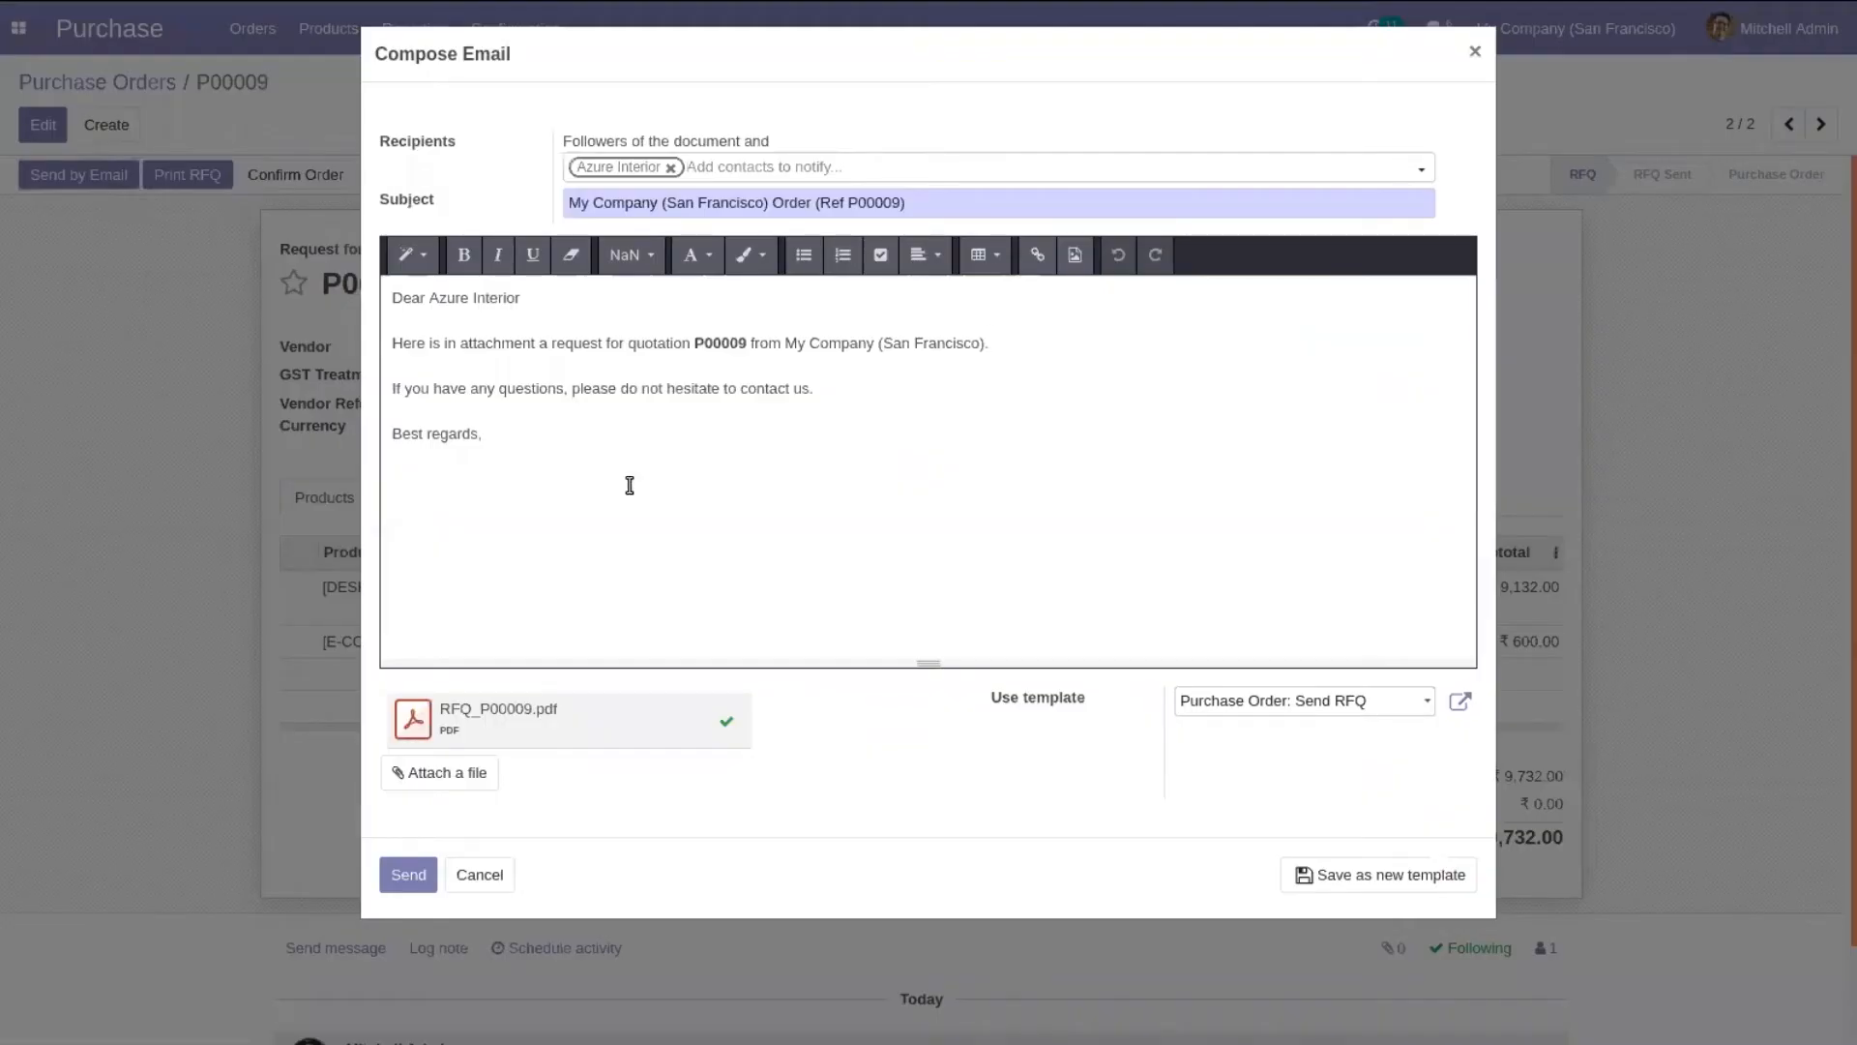
pyautogui.click(418, 873)
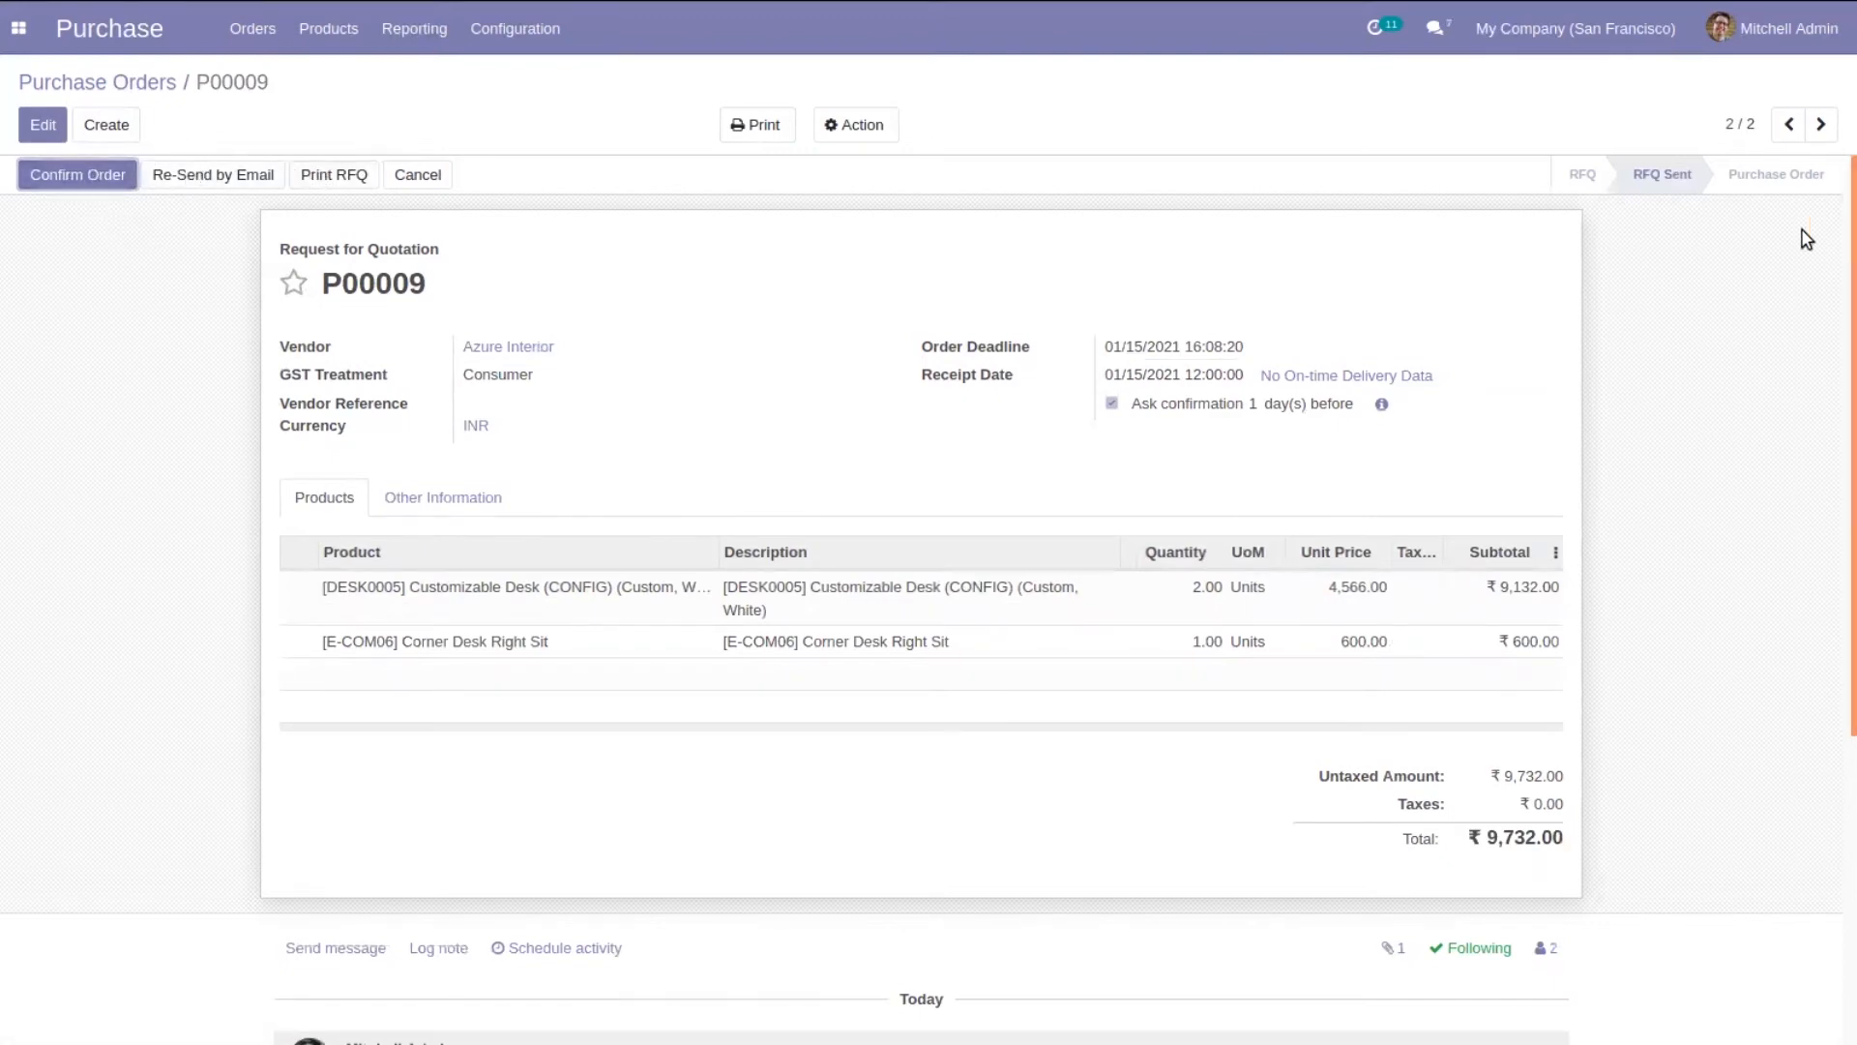
pyautogui.click(49, 178)
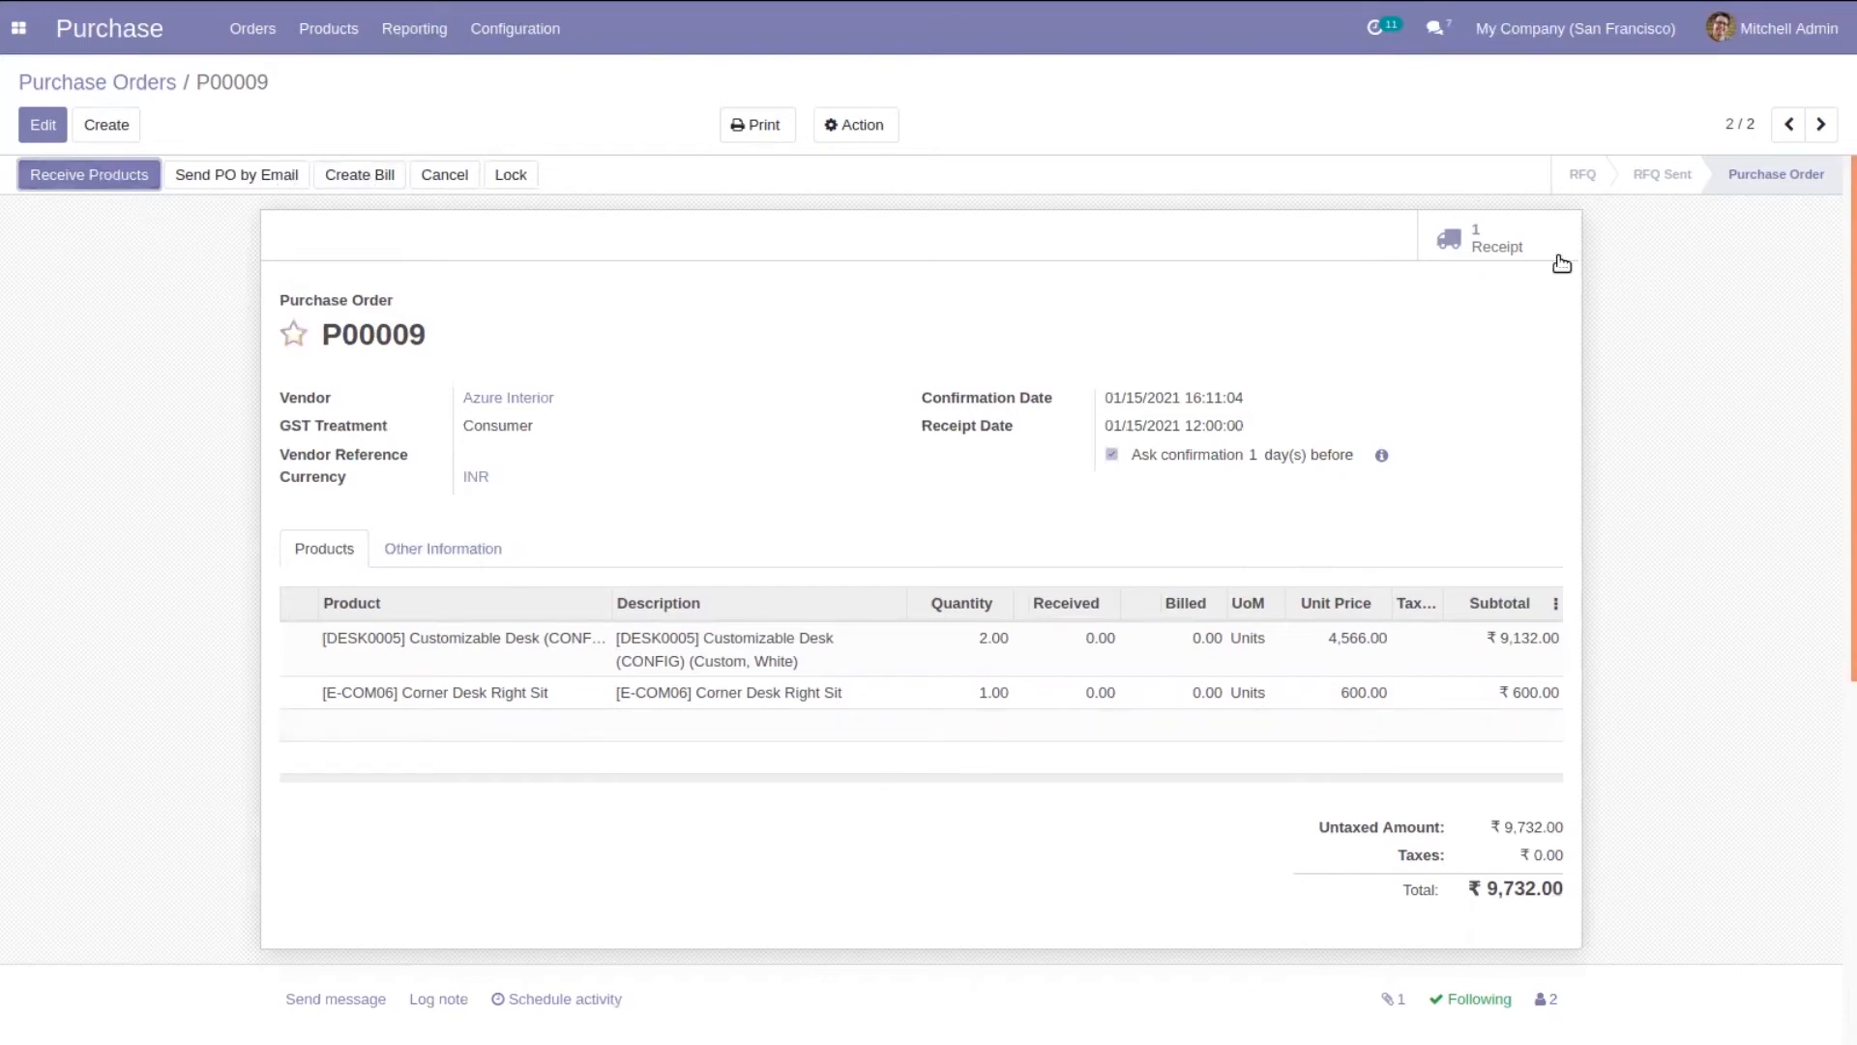
# Validate the order's receipt as an immediate transfer of all quantities and return to the purchase order.
pyautogui.click(1512, 250)
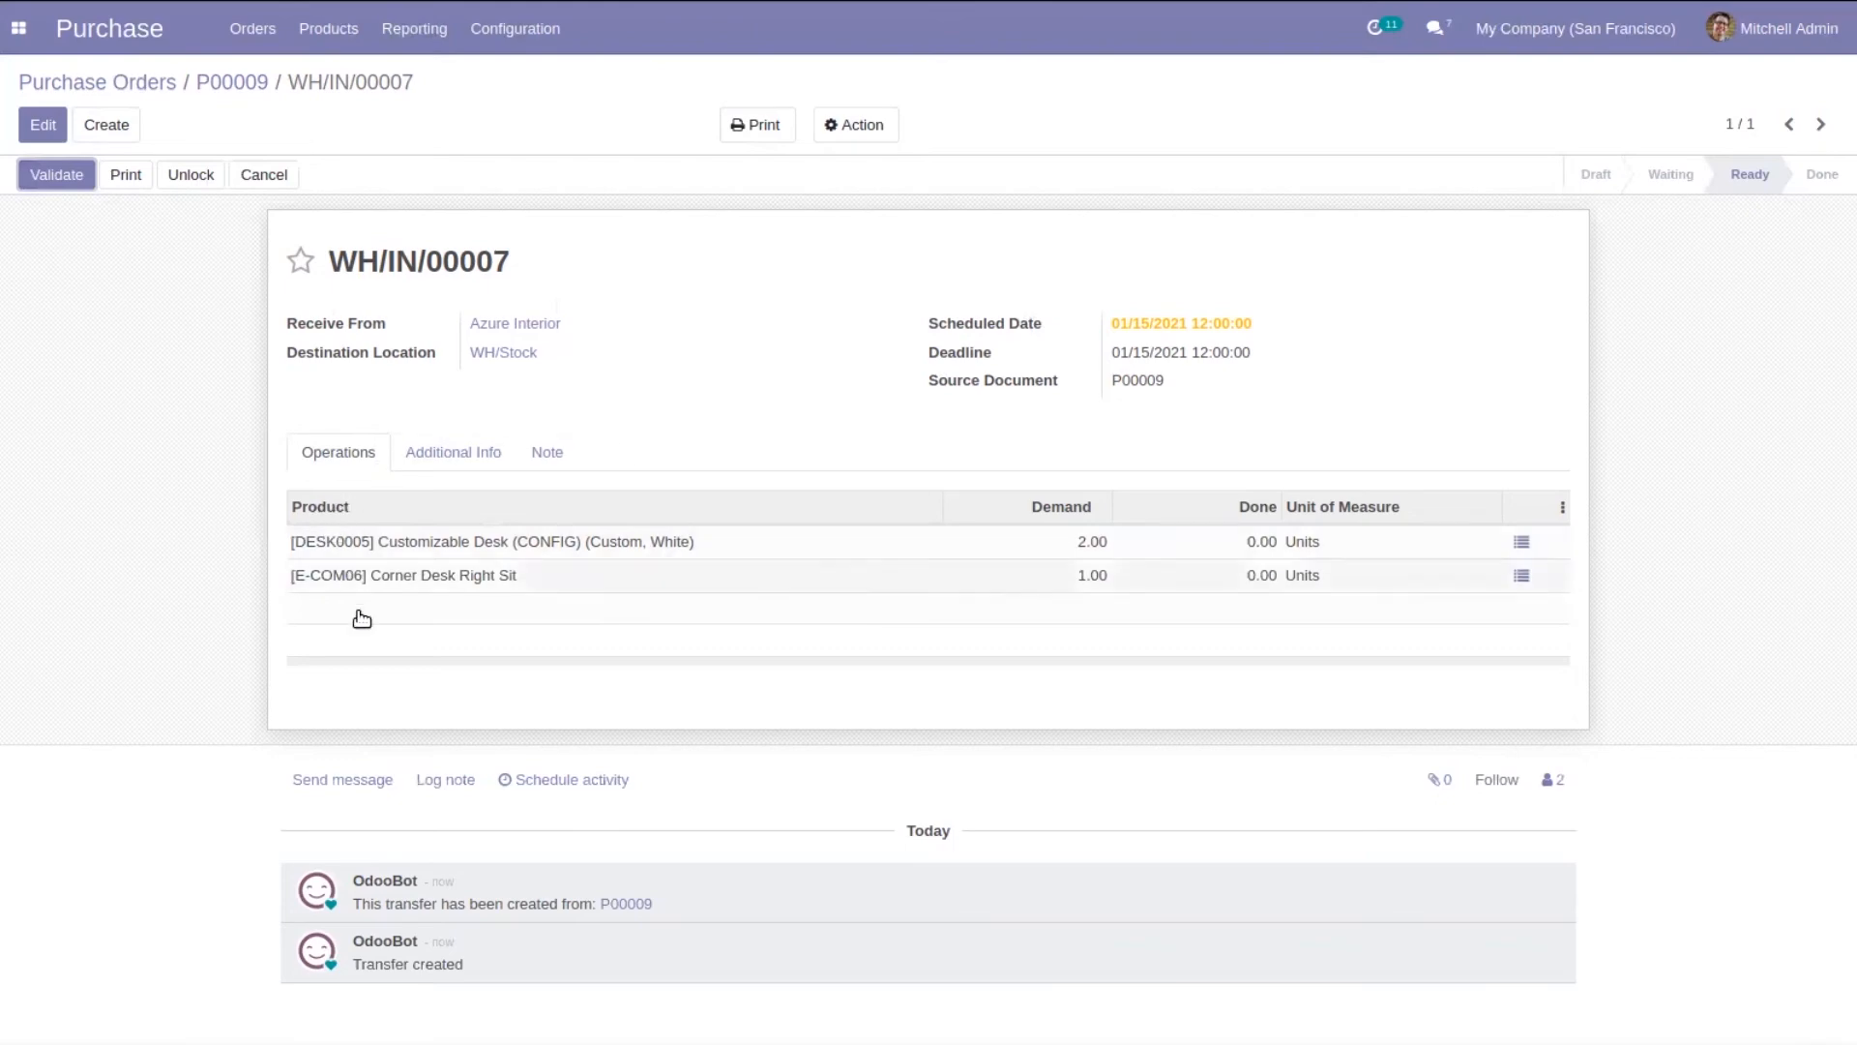
pyautogui.click(430, 455)
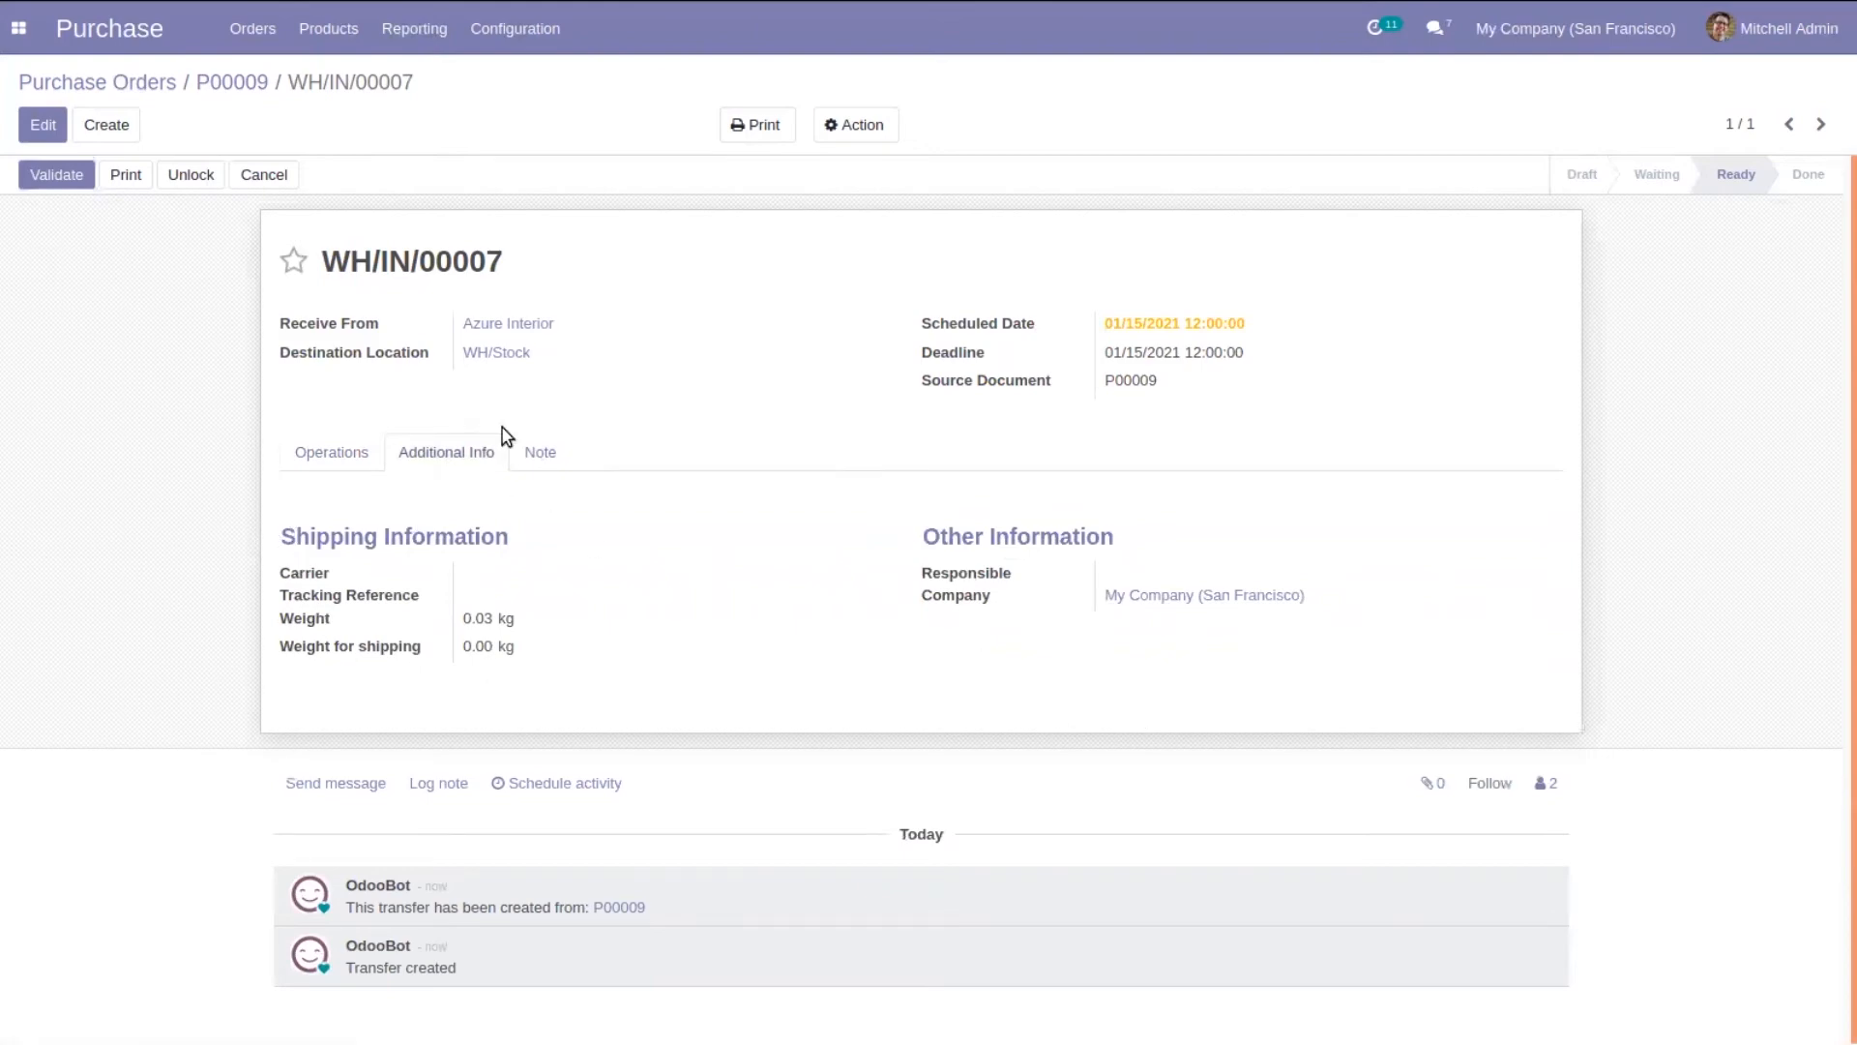
pyautogui.click(319, 453)
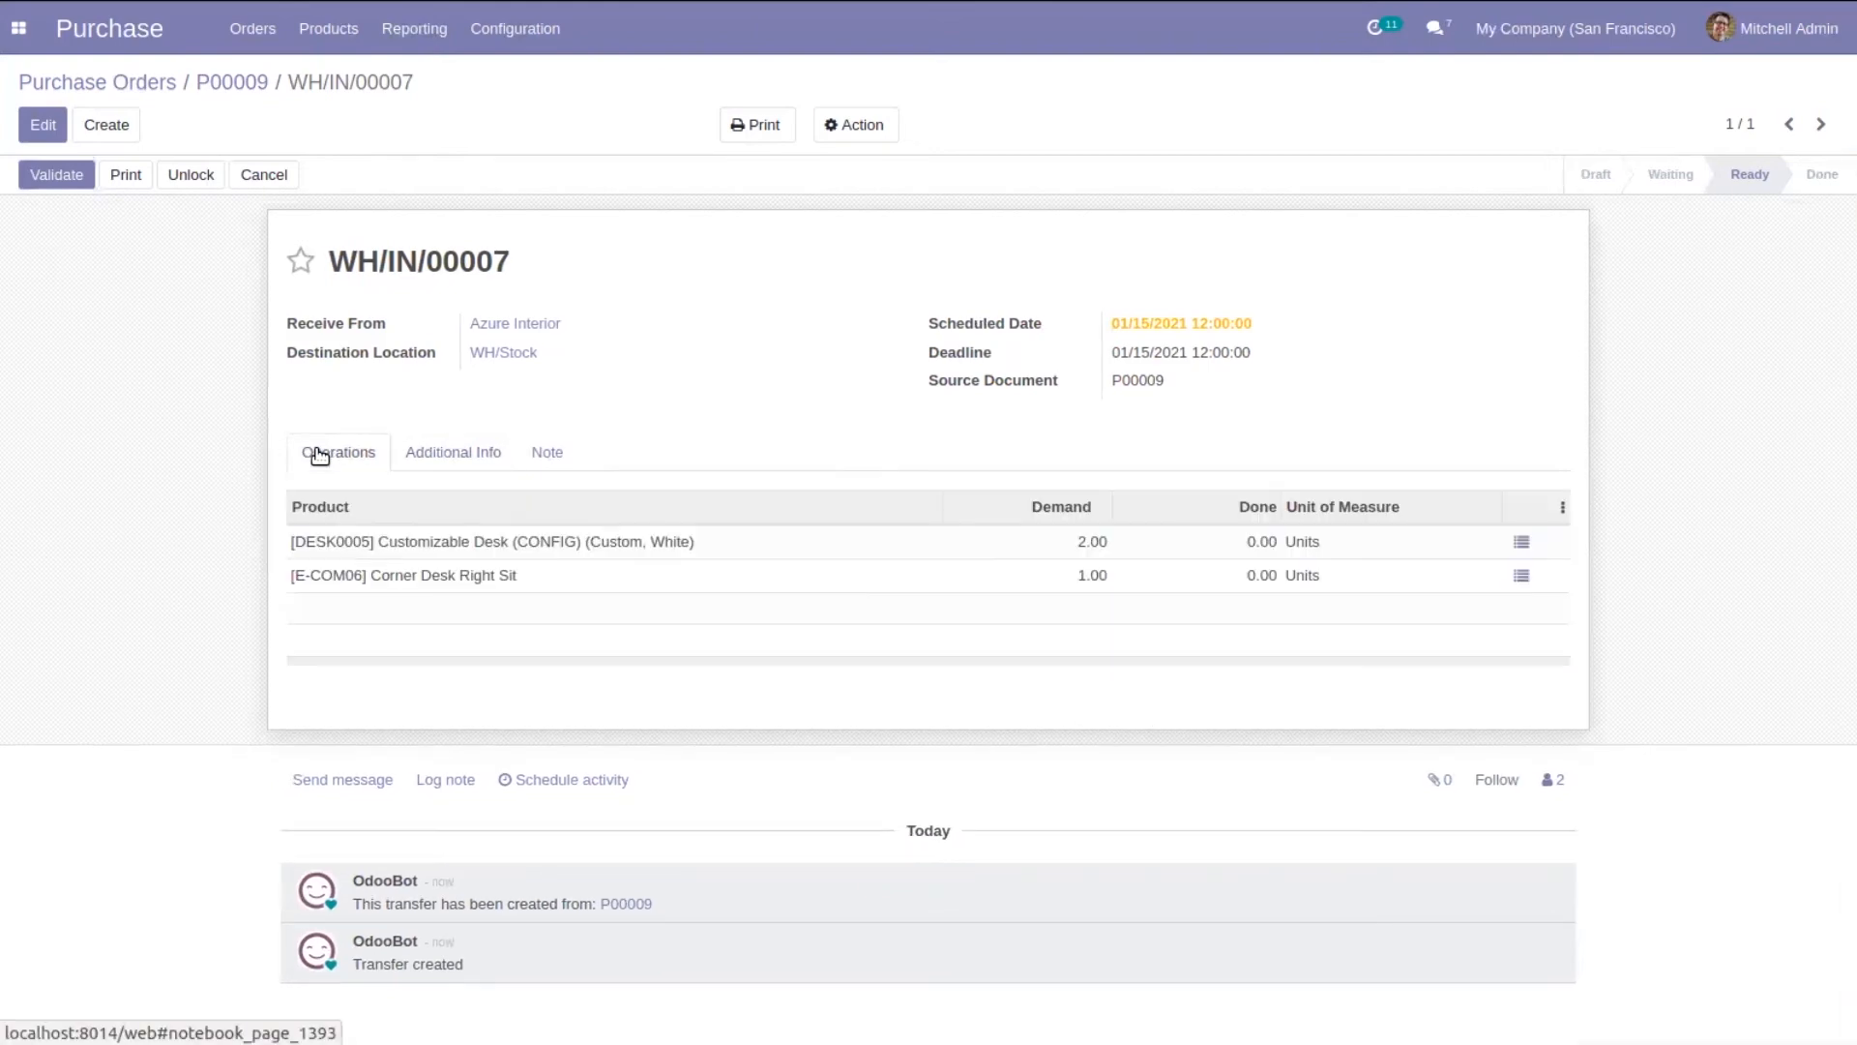
pyautogui.click(50, 180)
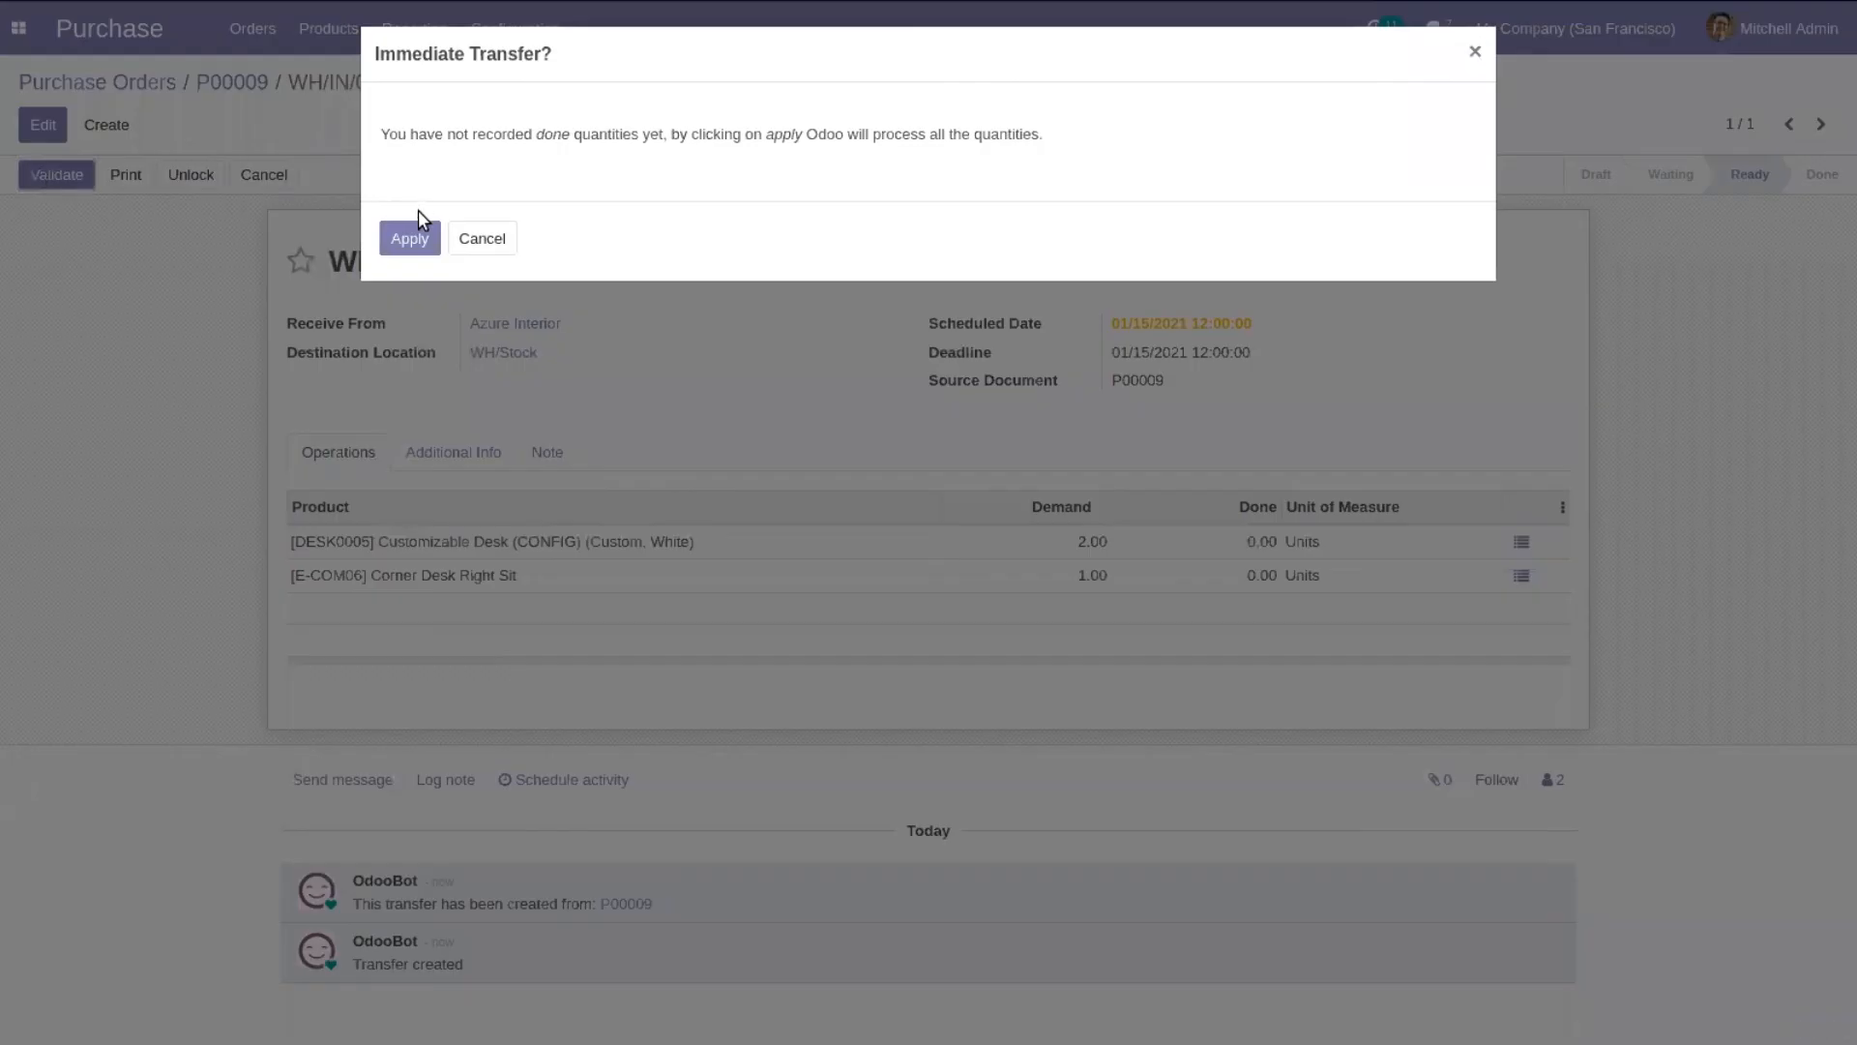
pyautogui.click(414, 234)
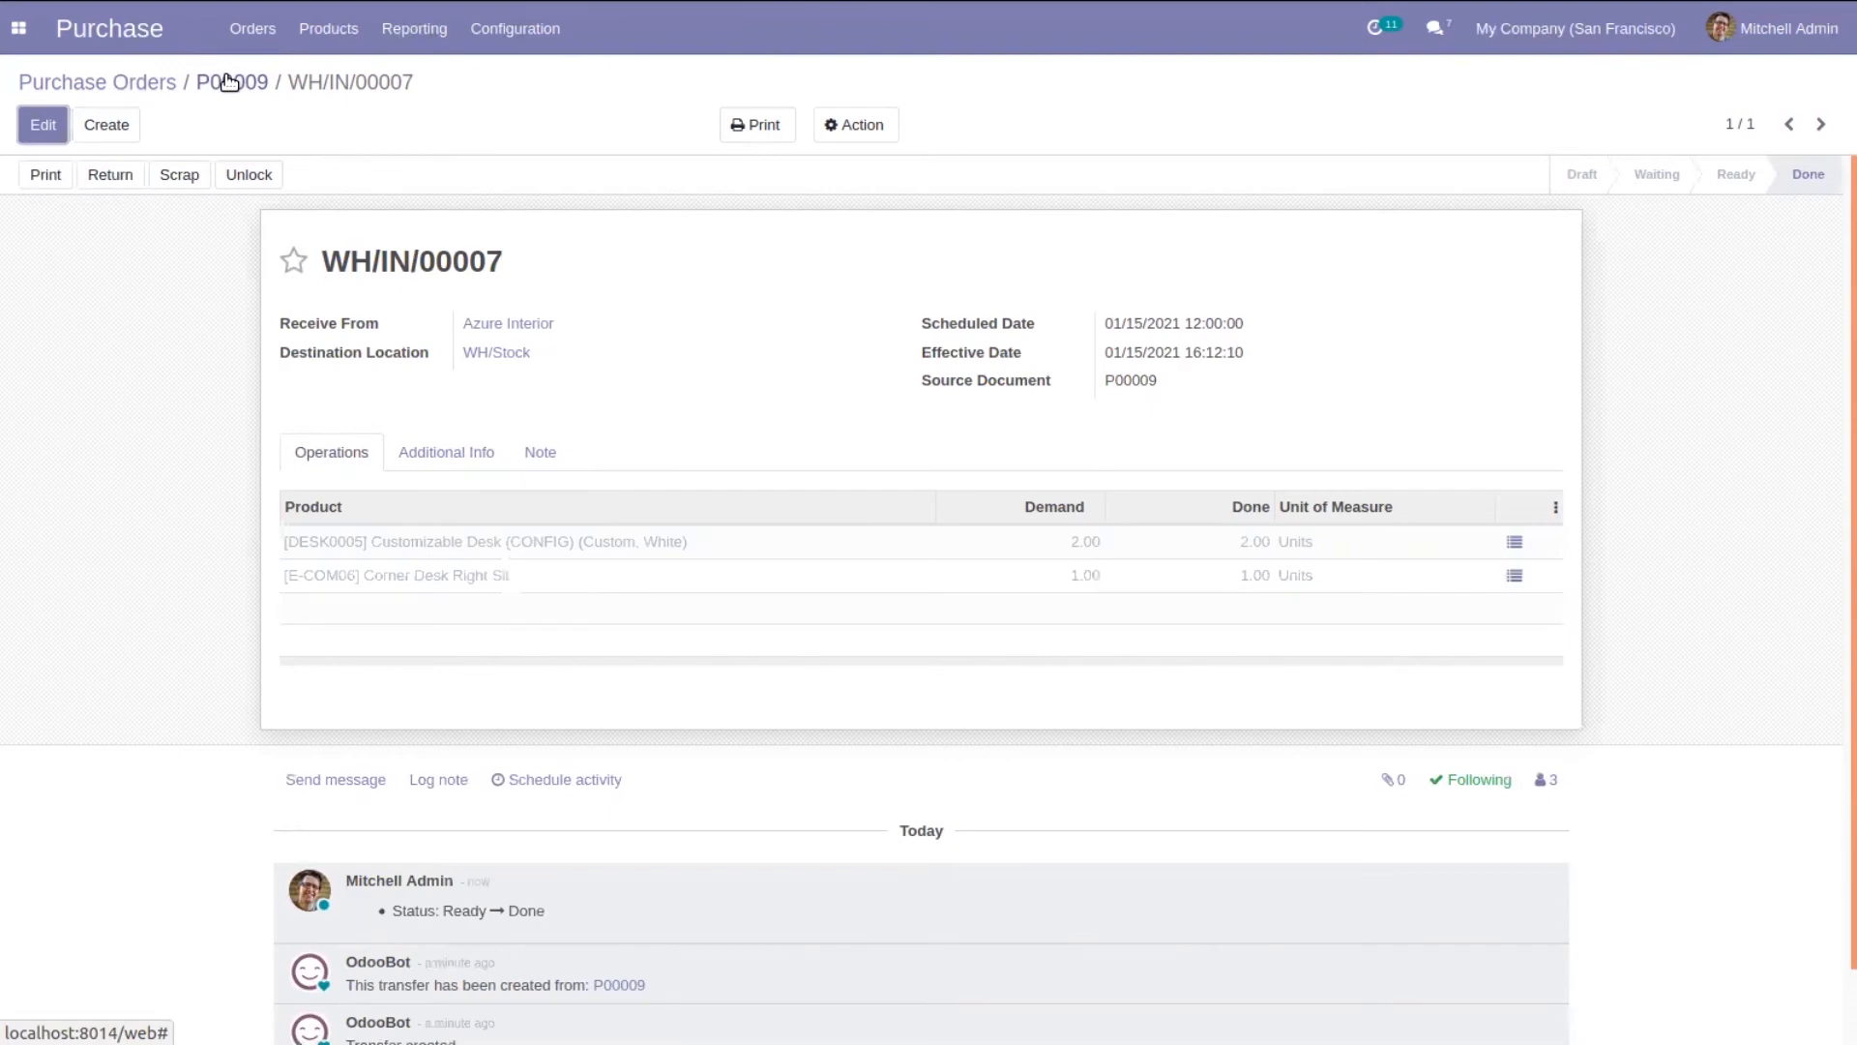
pyautogui.click(229, 82)
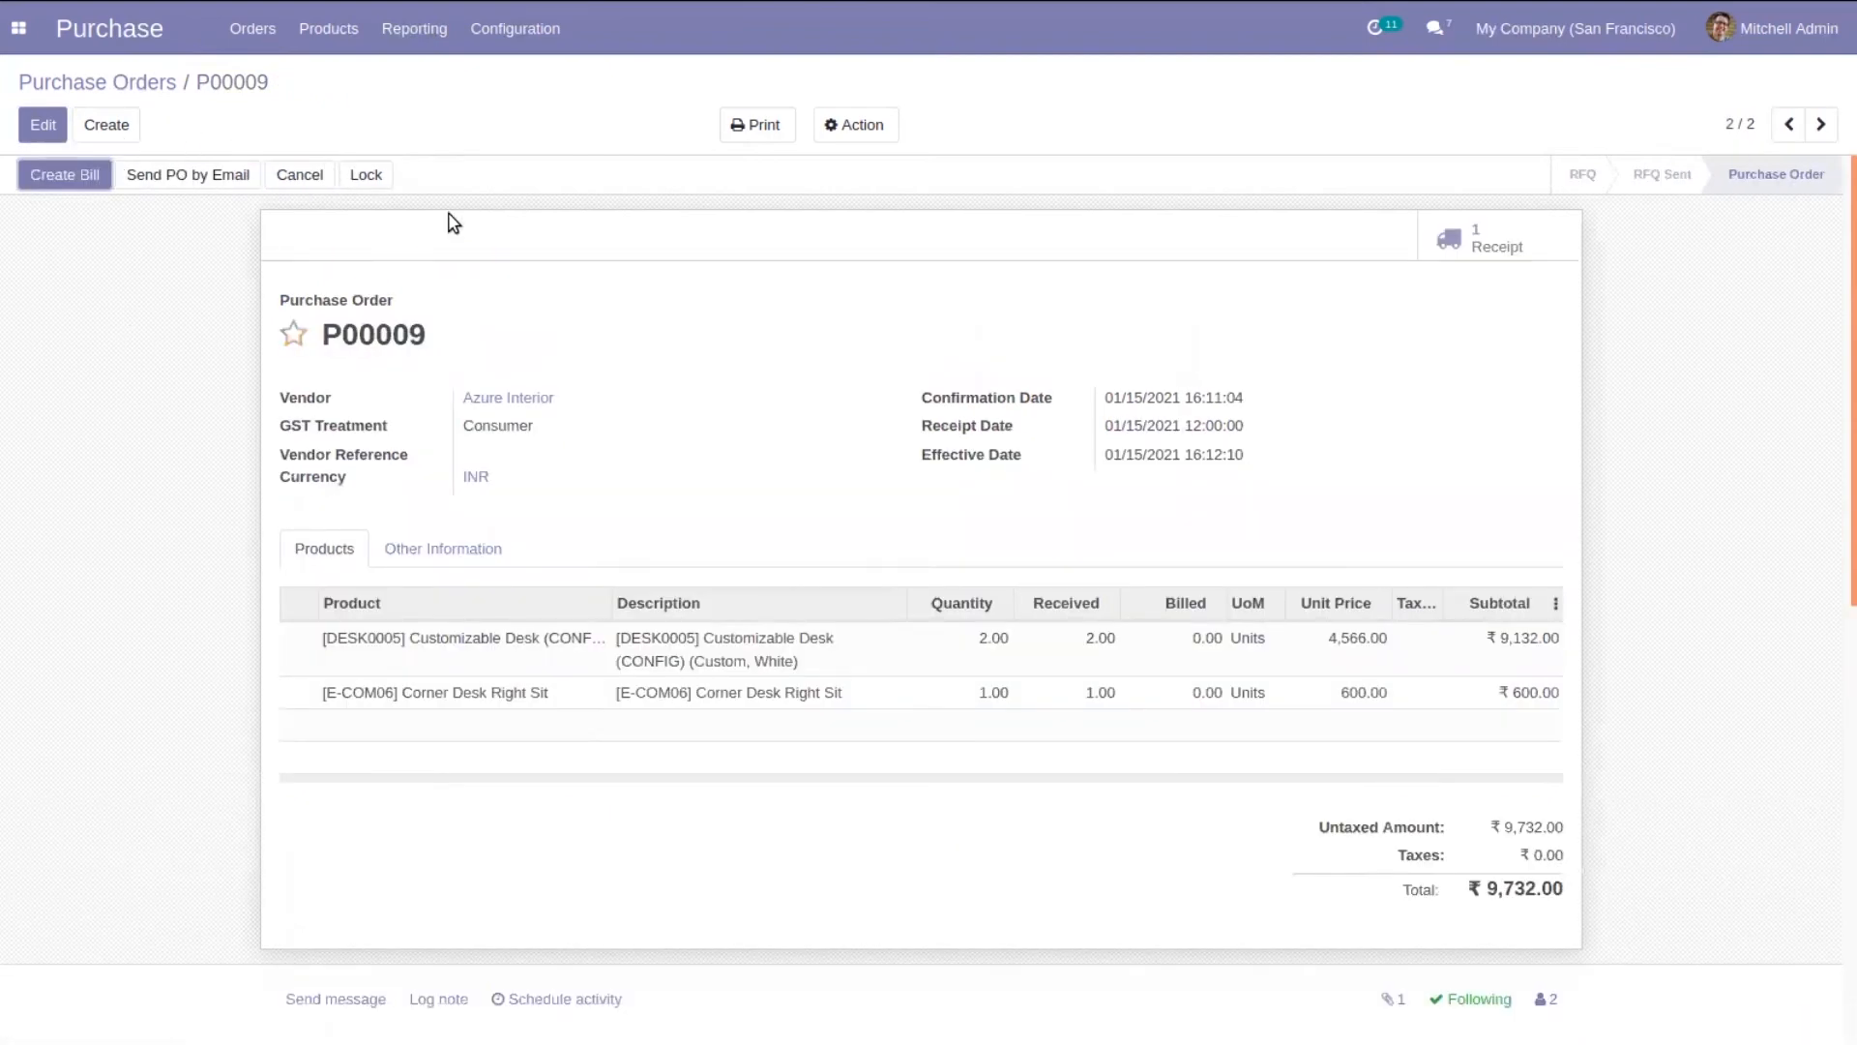
# Create the vendor bill from purchase order P00009, set its GST treatment to Unregistered Business, and confirm the bill.
pyautogui.click(75, 178)
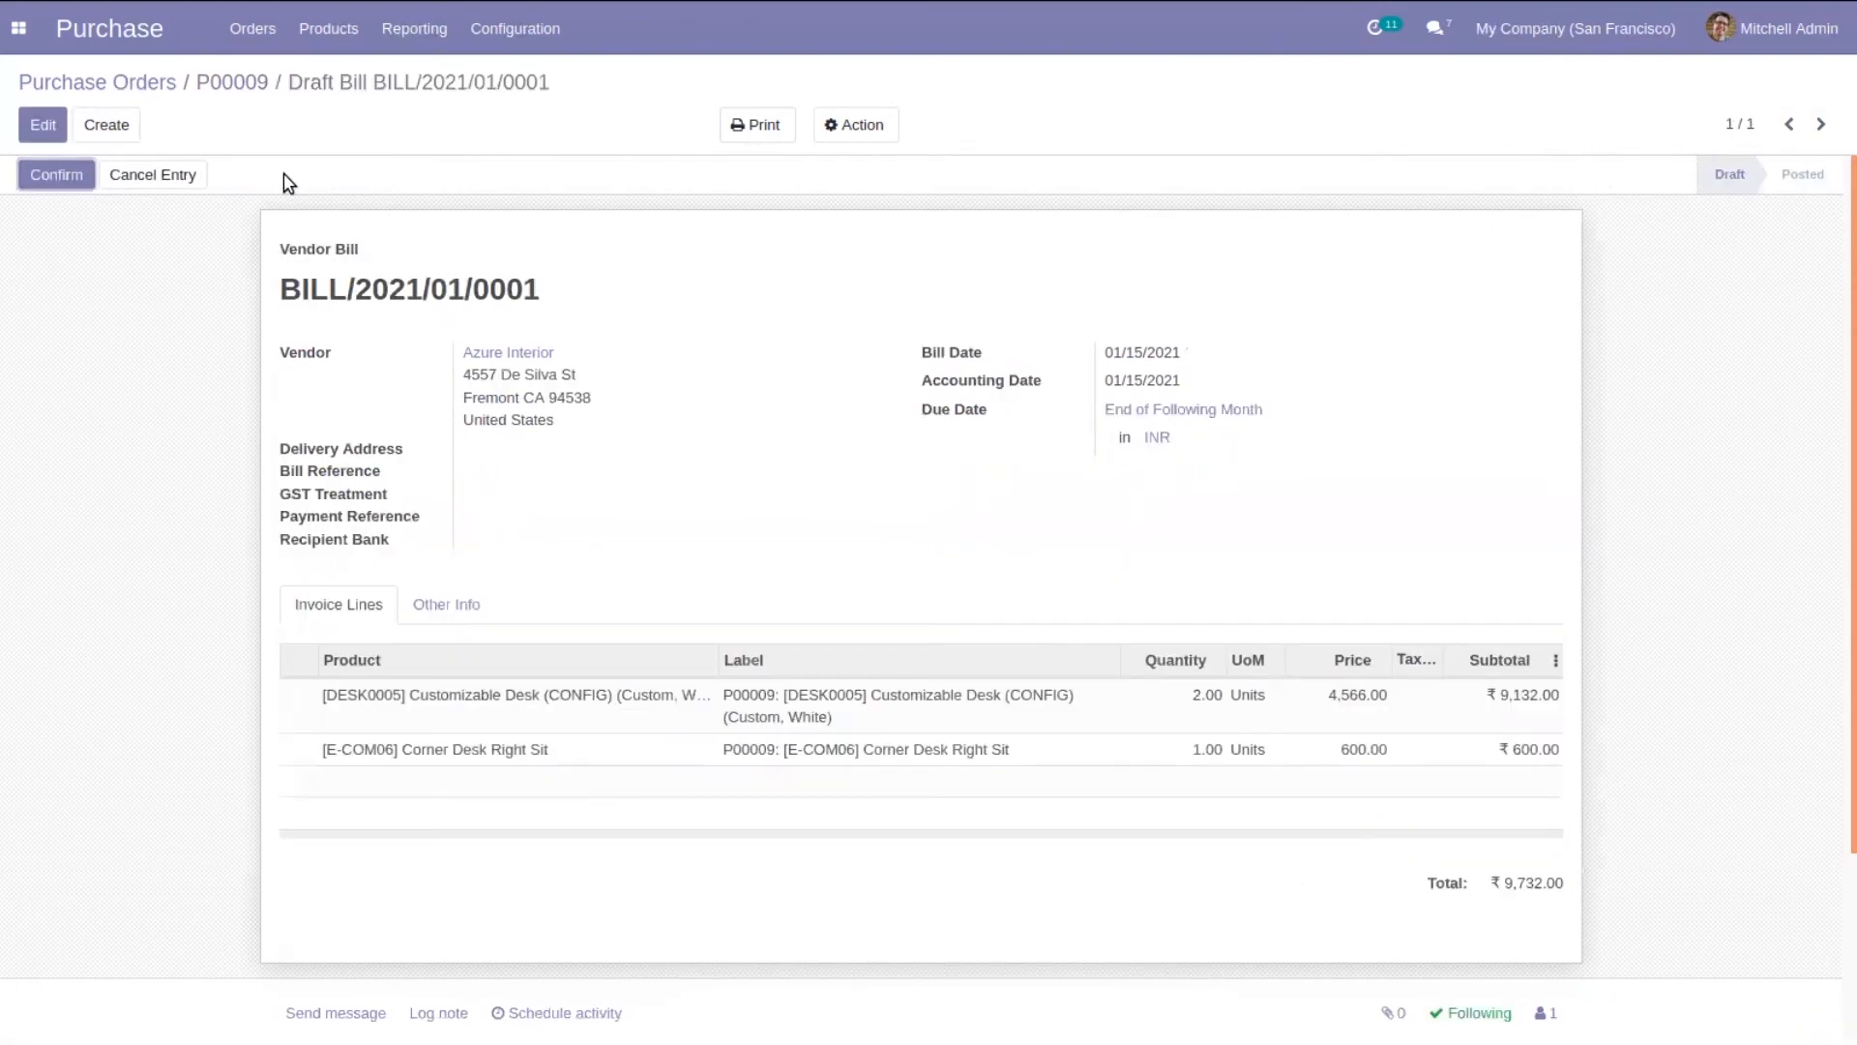
pyautogui.click(53, 177)
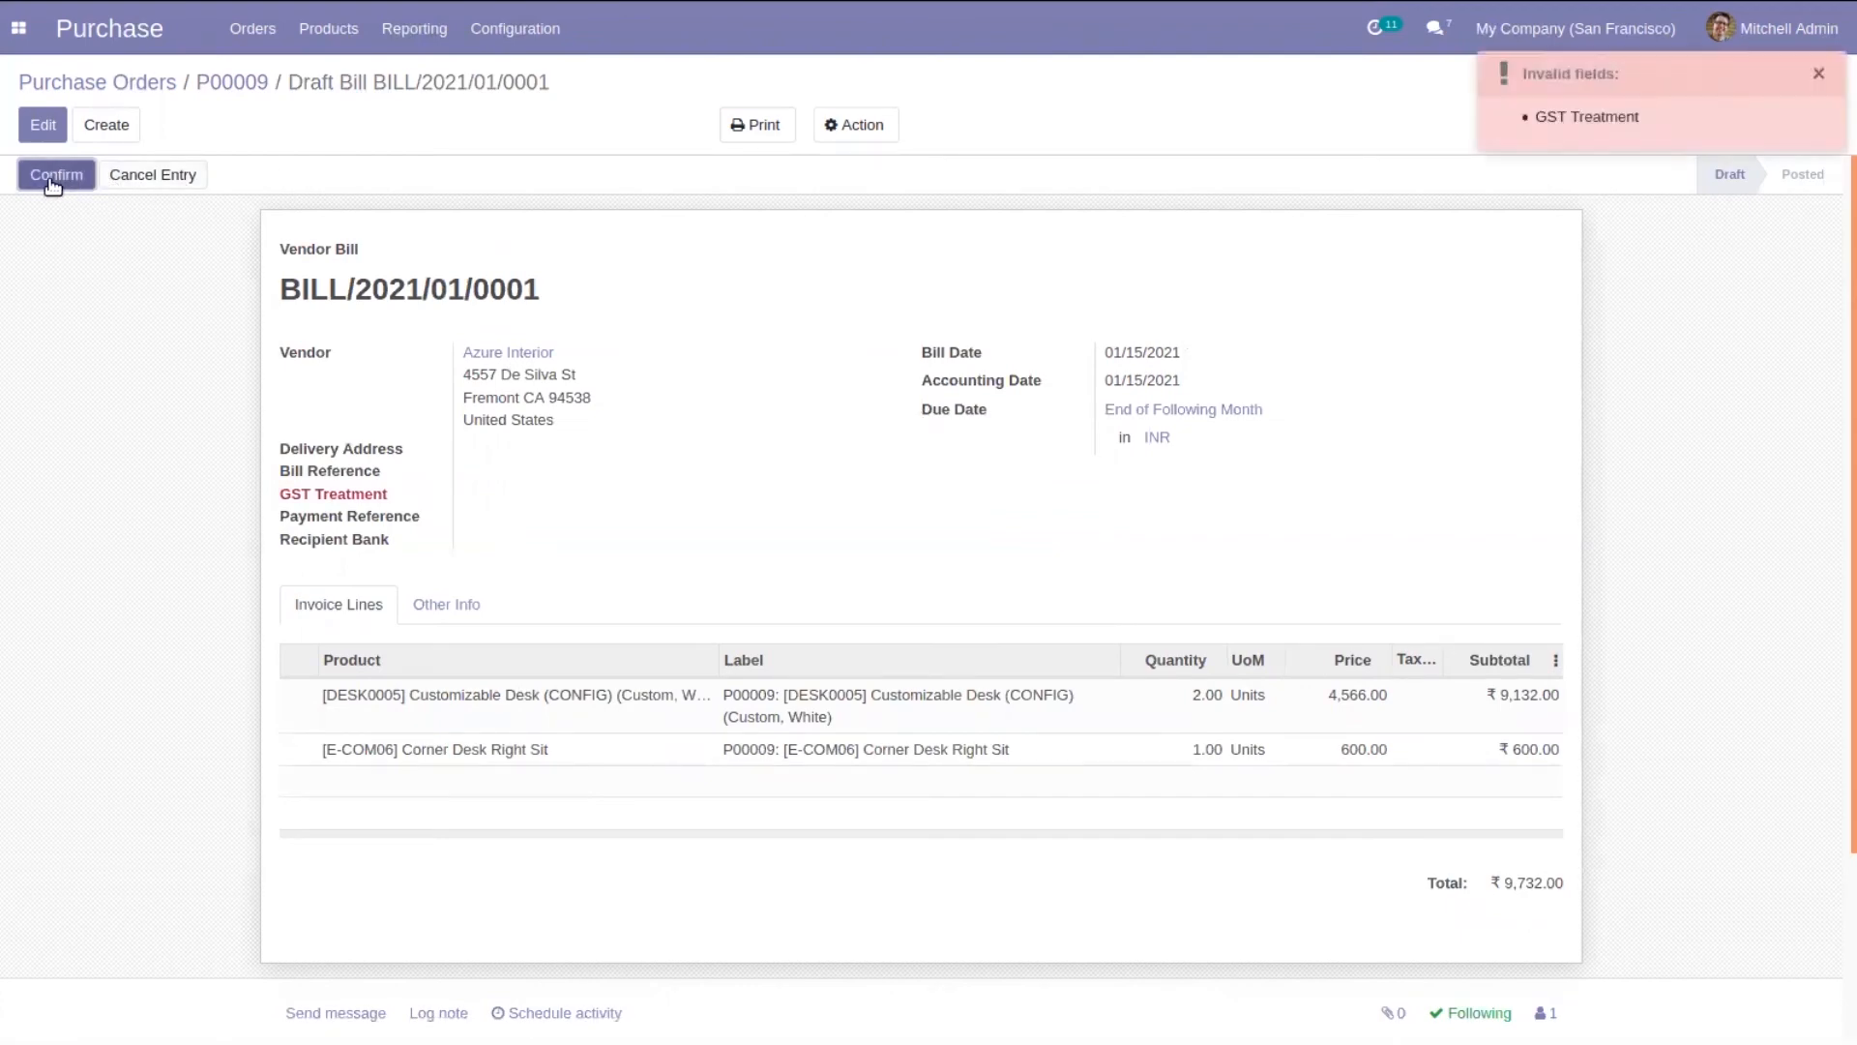
pyautogui.click(43, 124)
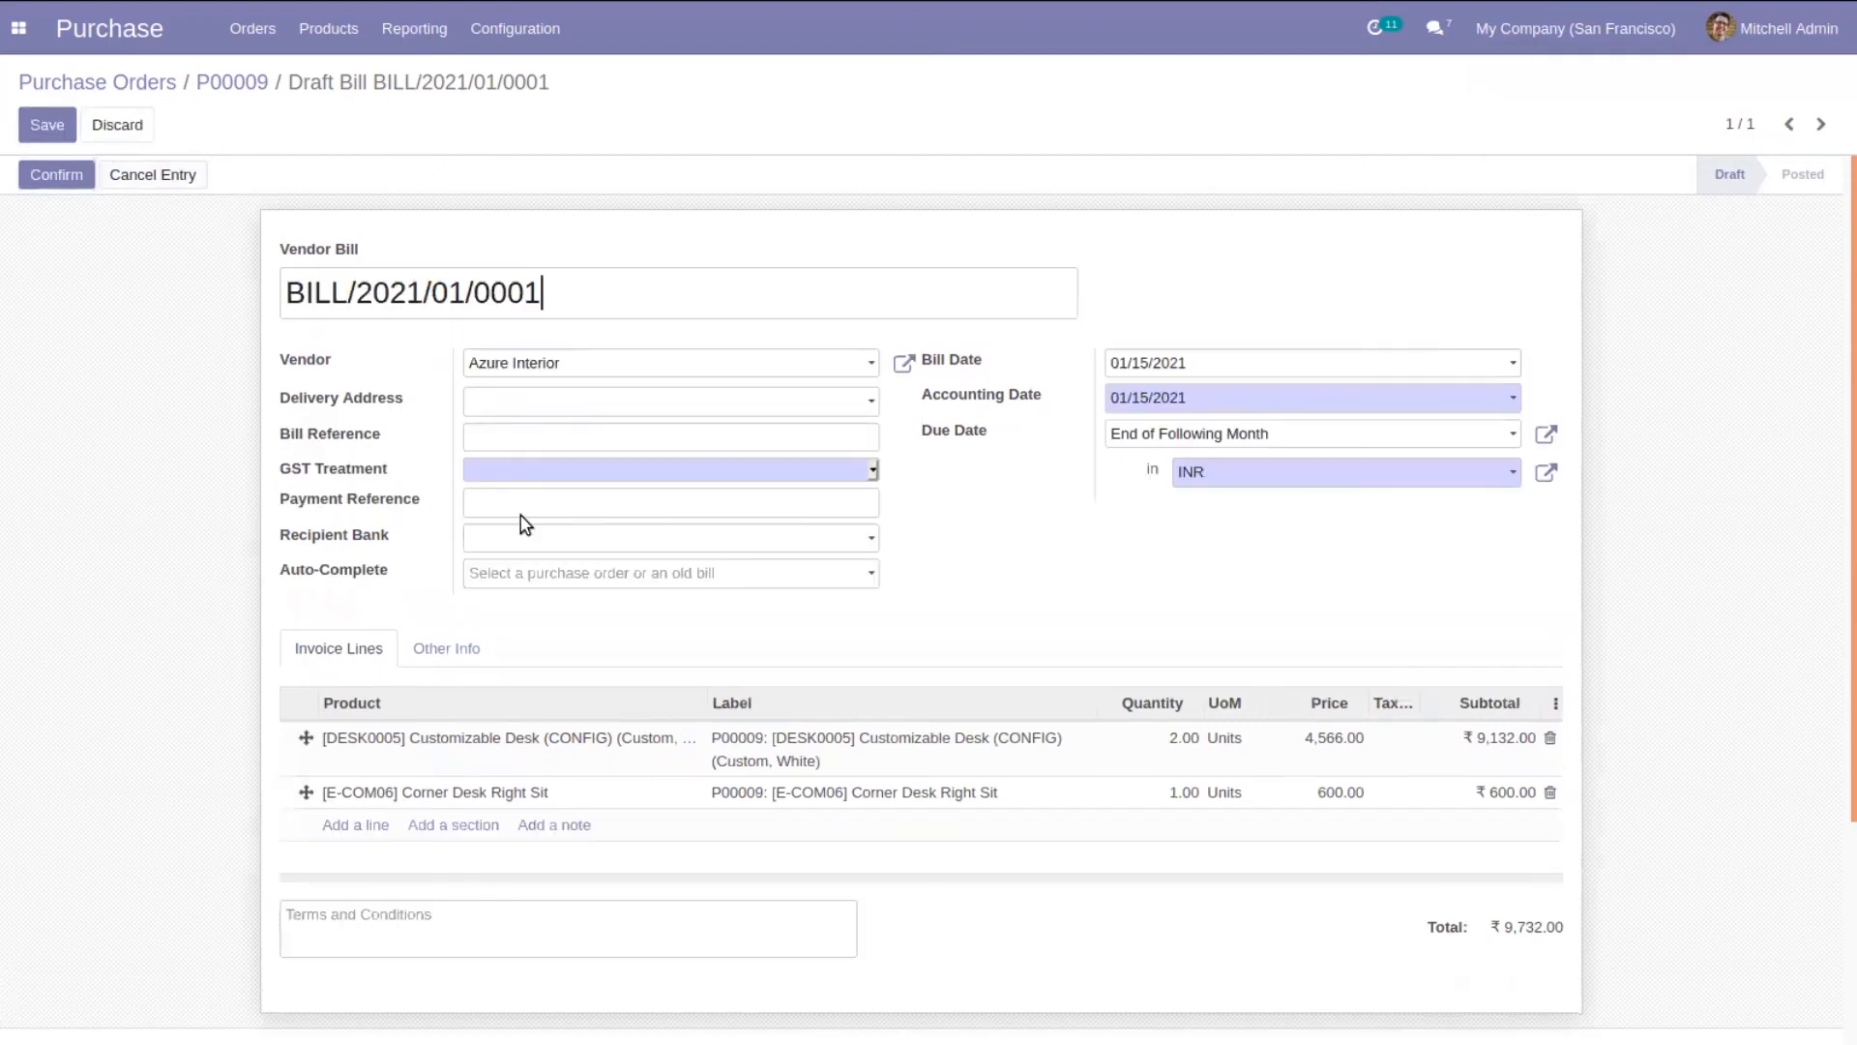
pyautogui.click(512, 470)
pyautogui.click(570, 555)
pyautogui.click(66, 172)
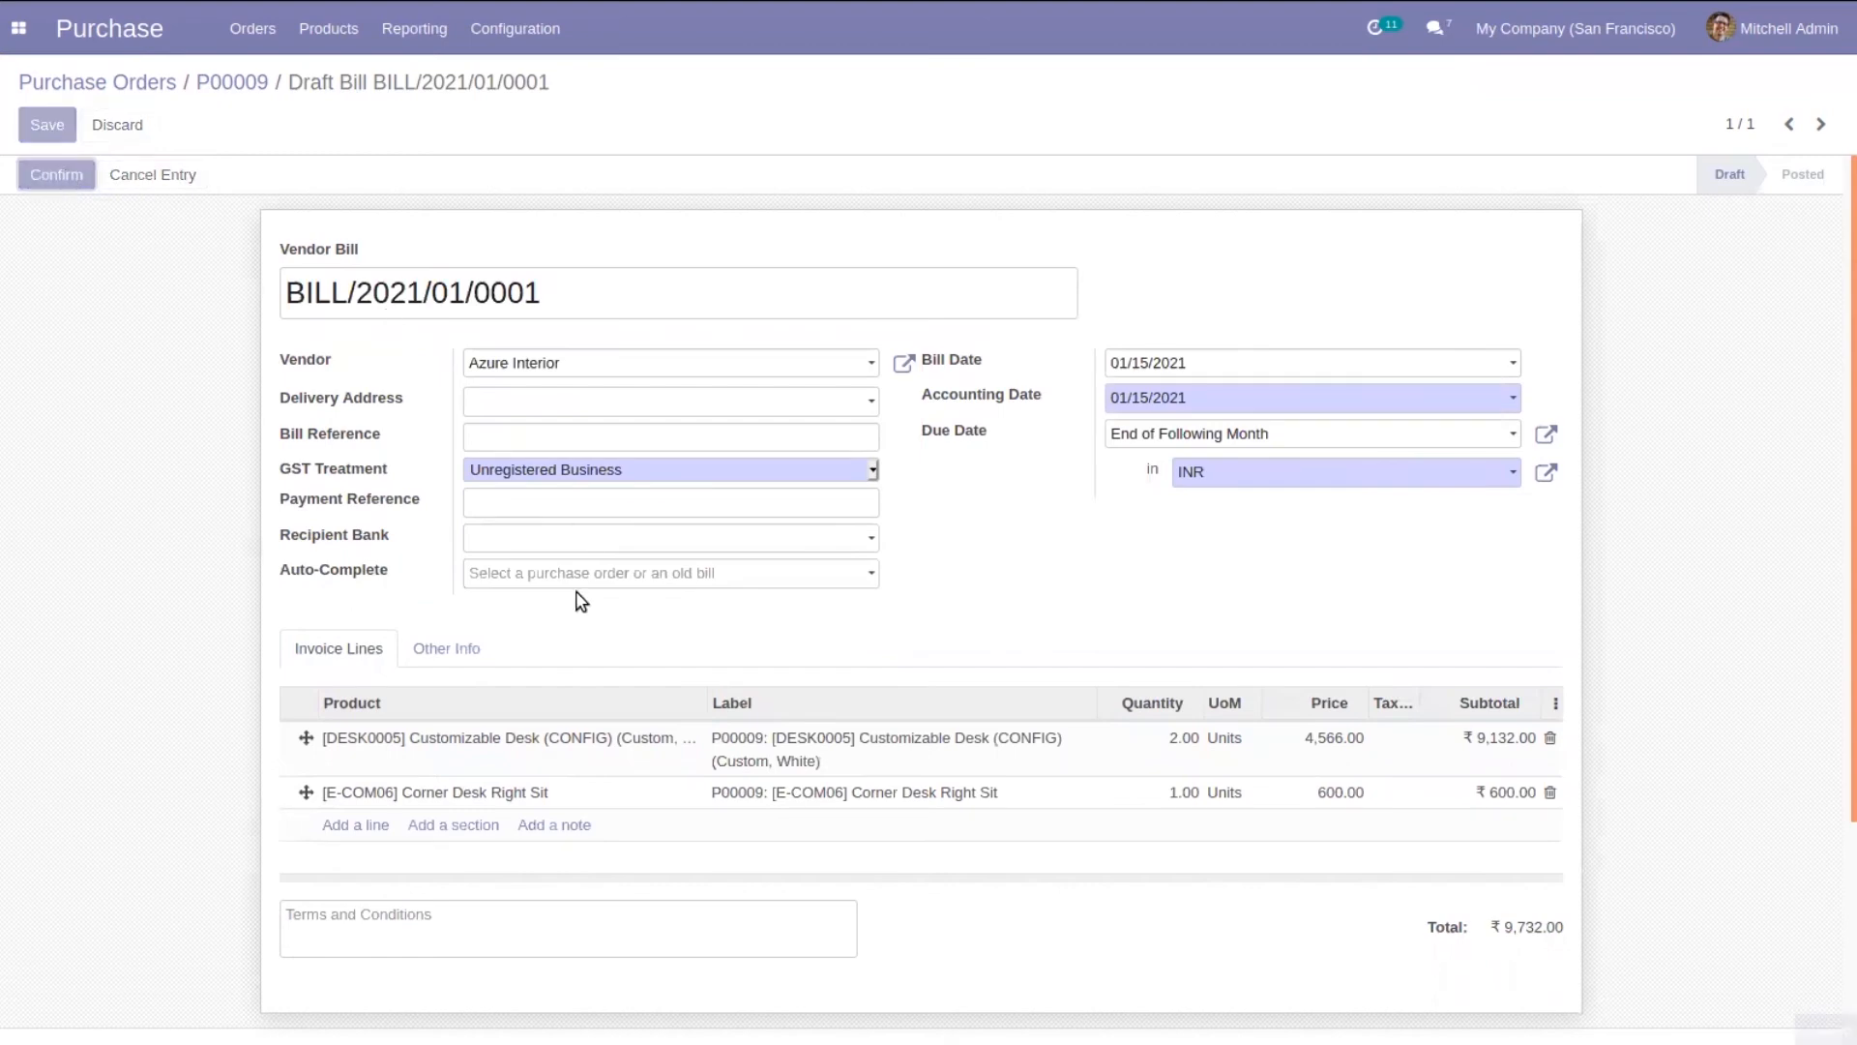
# Register the bill's full payment through the Bank journal and view the bill's other information.
pyautogui.click(86, 179)
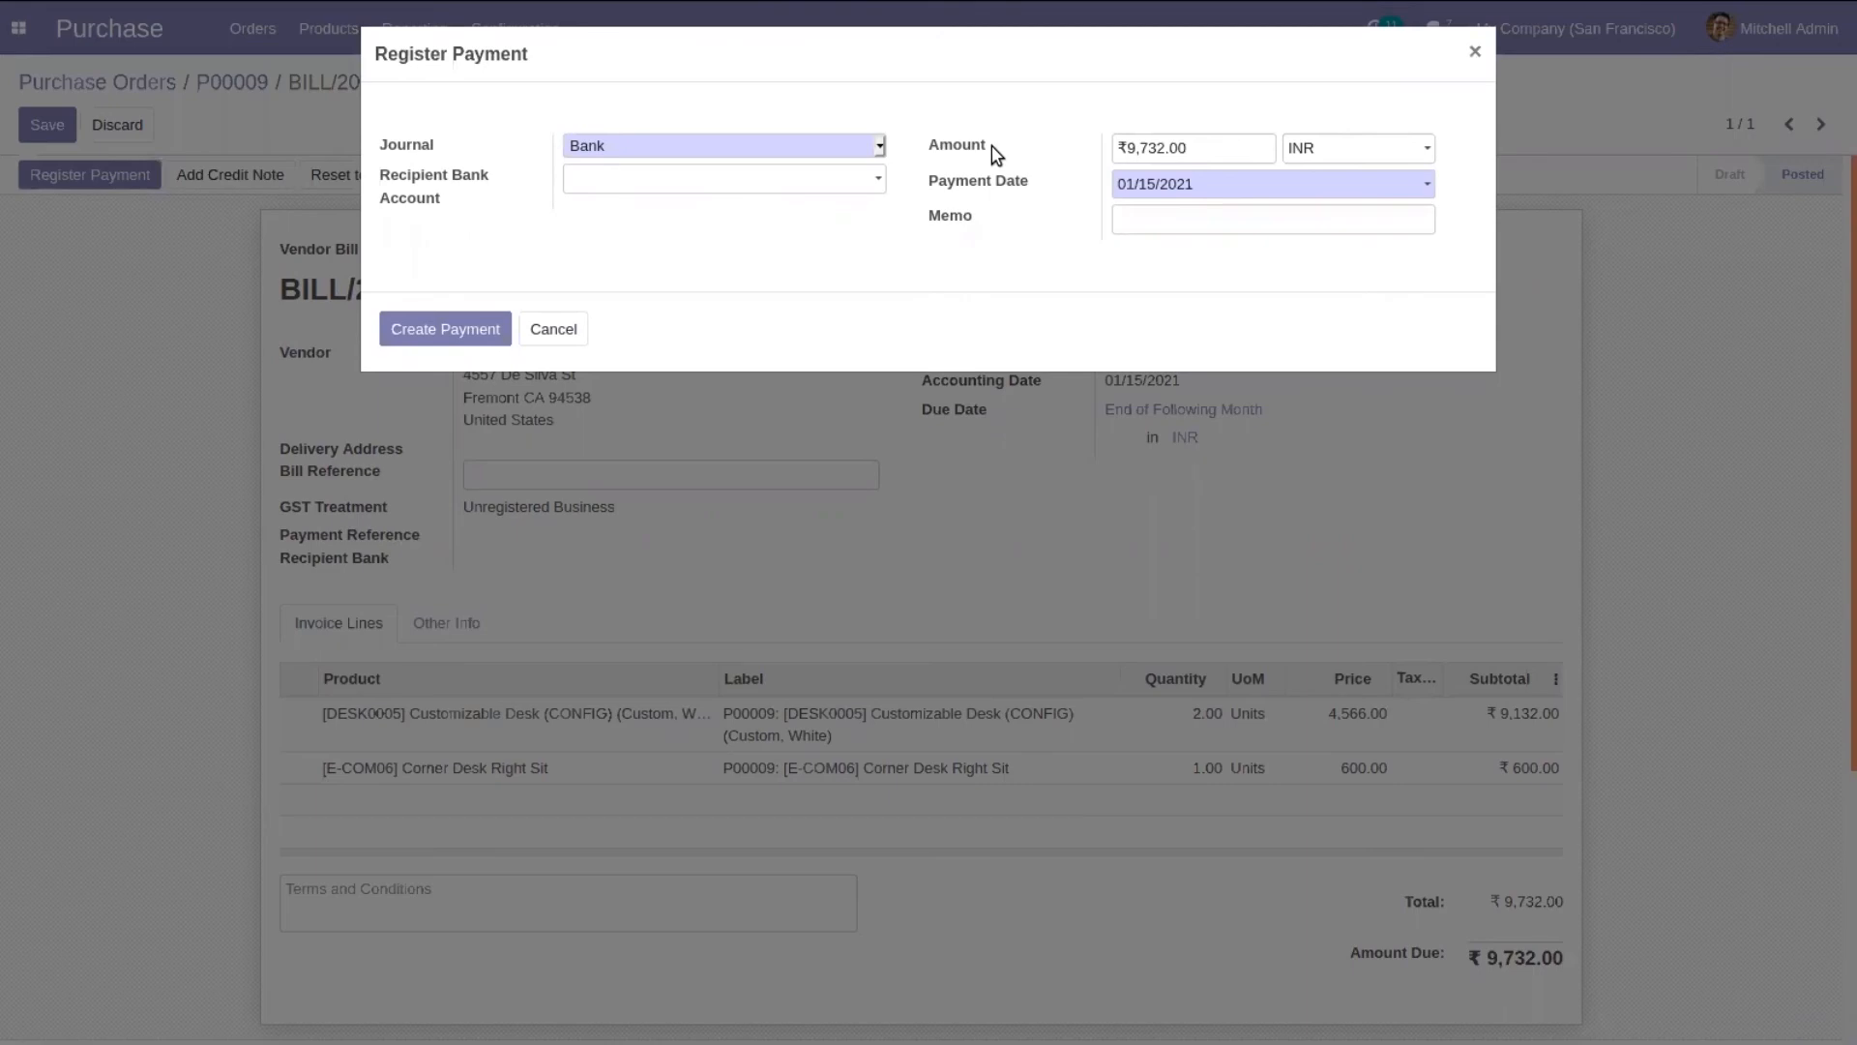
pyautogui.click(456, 329)
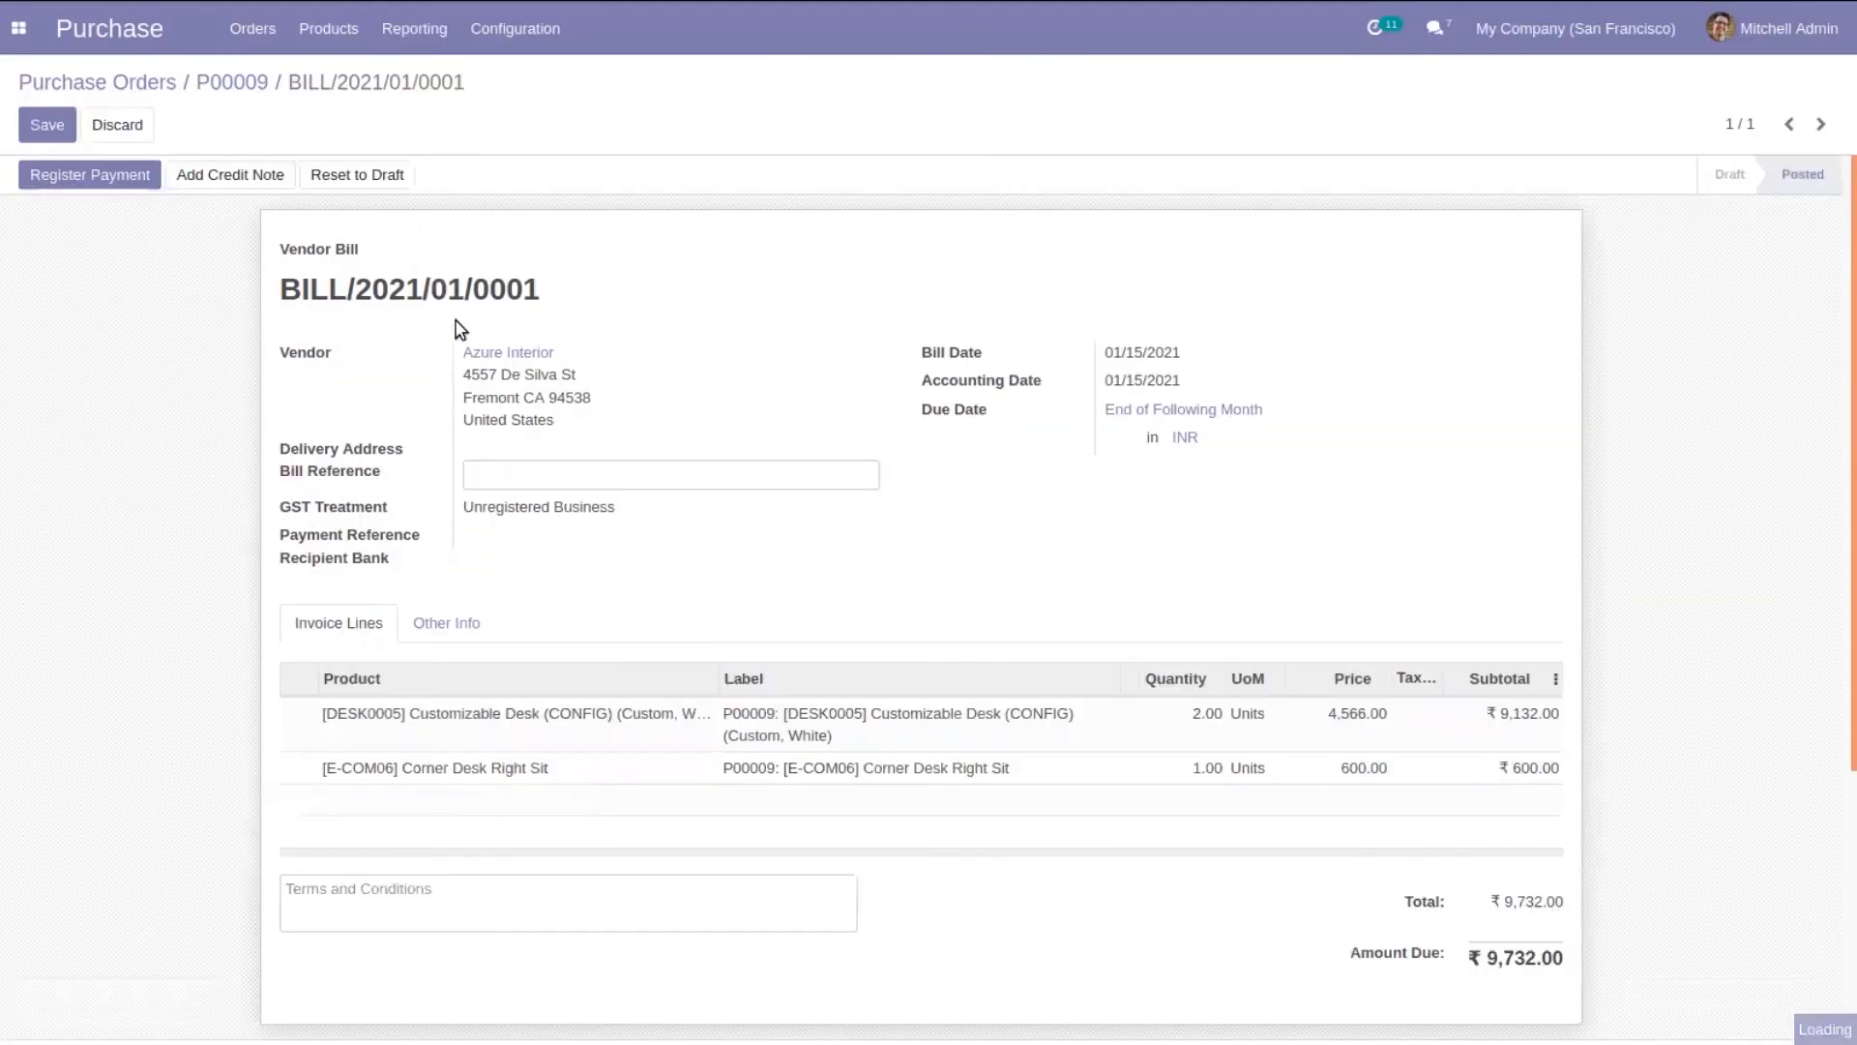
pyautogui.click(460, 625)
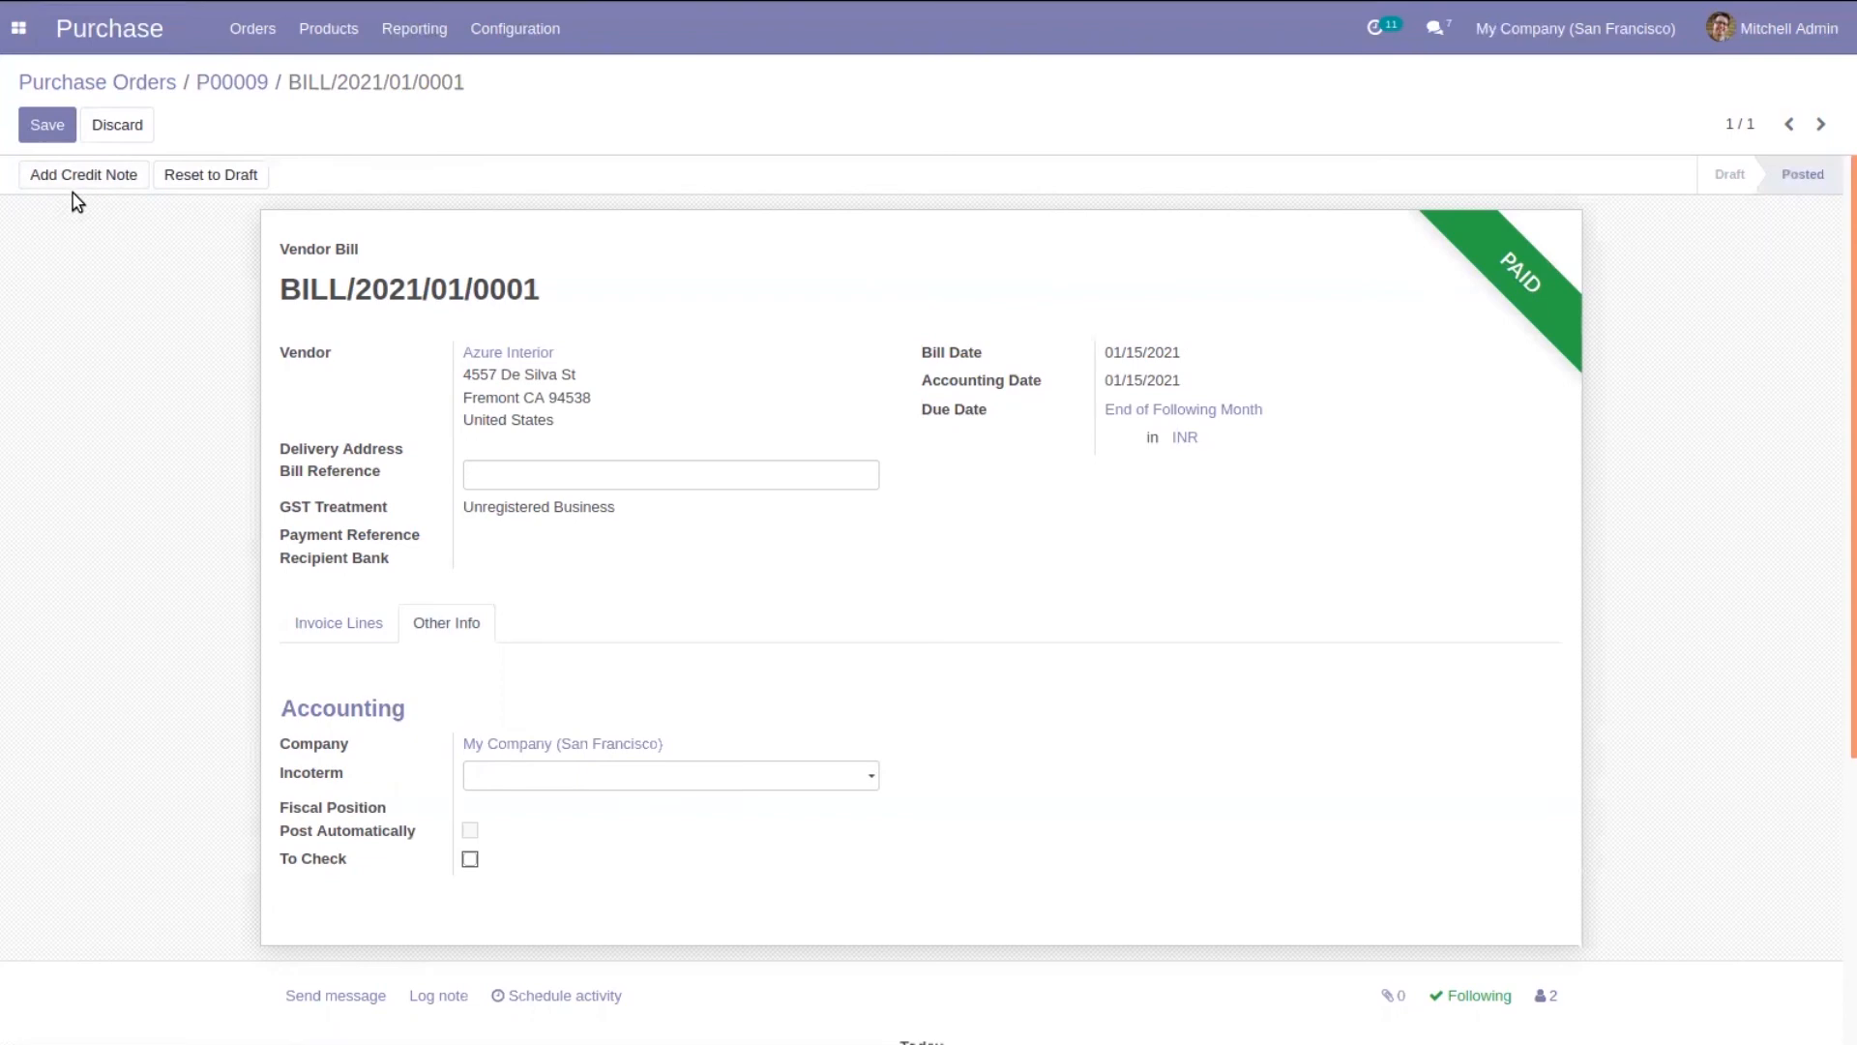
# Return to the purchase orders list and review the orders in the kanban, pivot, graph, calendar and activity views, ending in the list view.
pyautogui.click(229, 85)
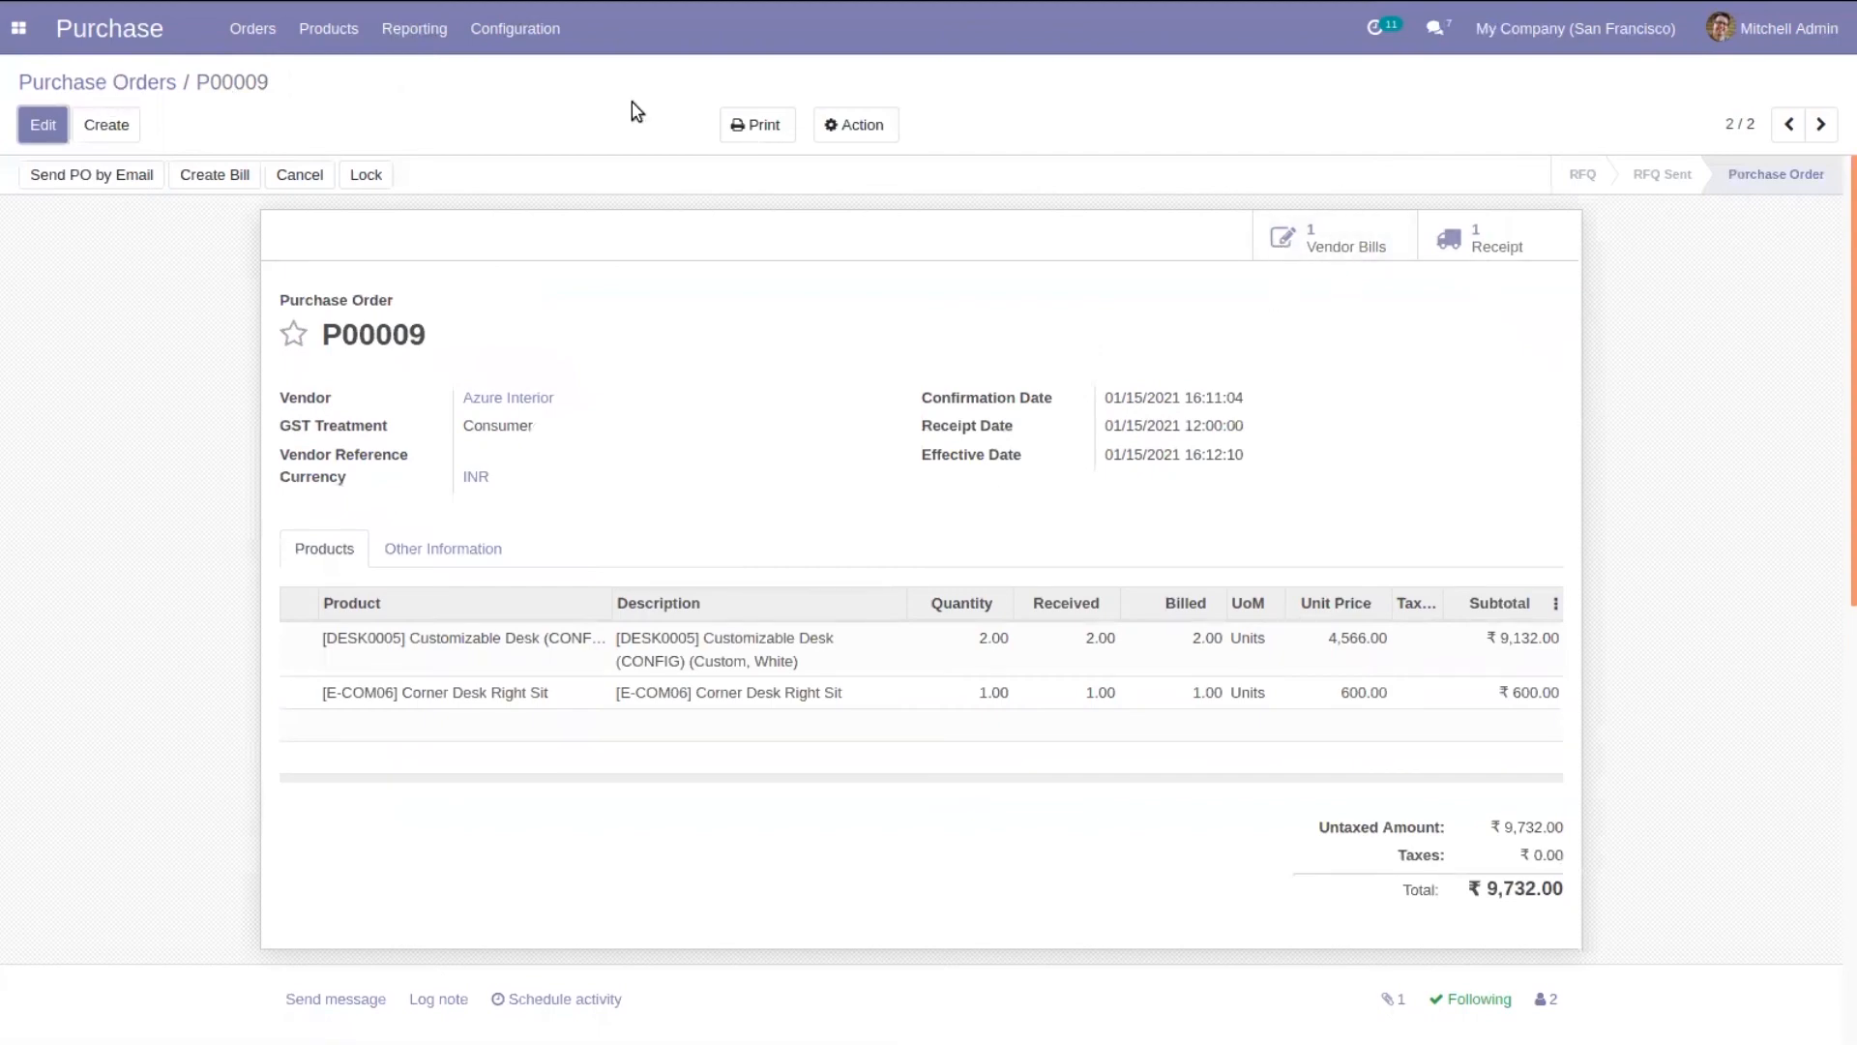
pyautogui.click(167, 80)
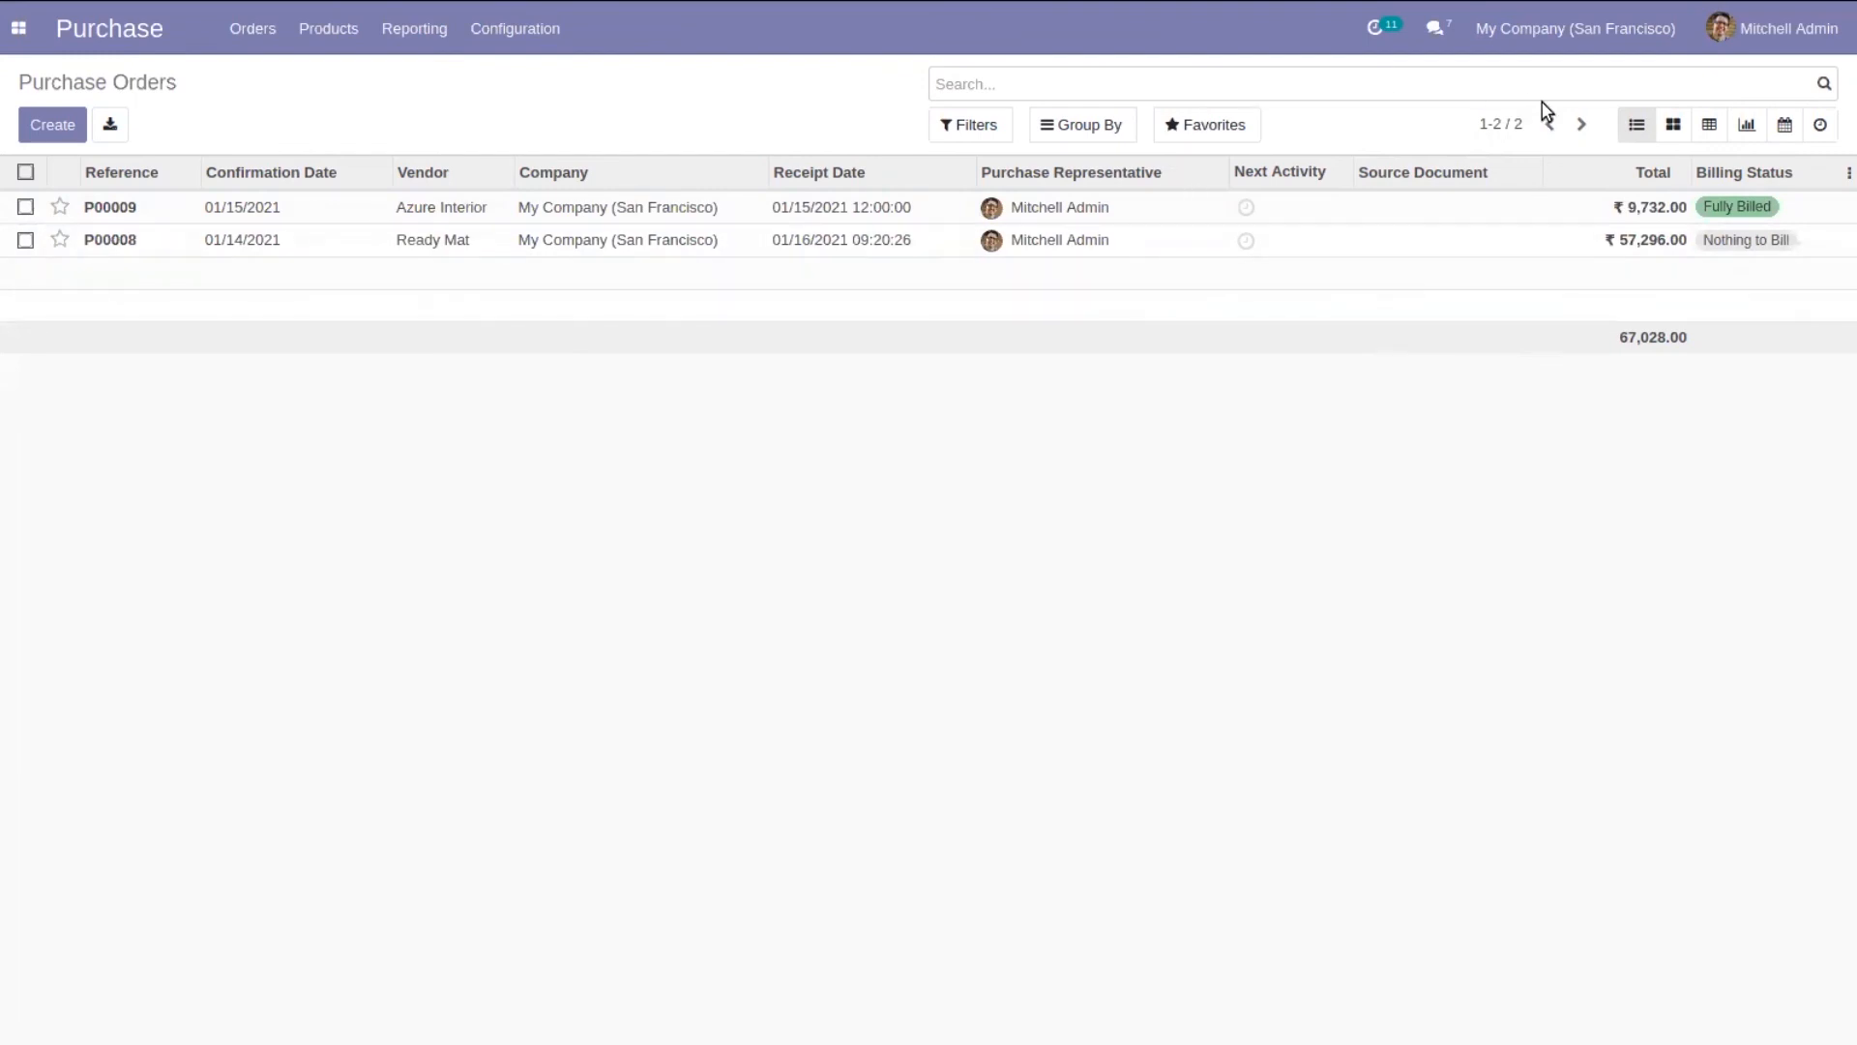
pyautogui.click(1681, 126)
pyautogui.click(1712, 126)
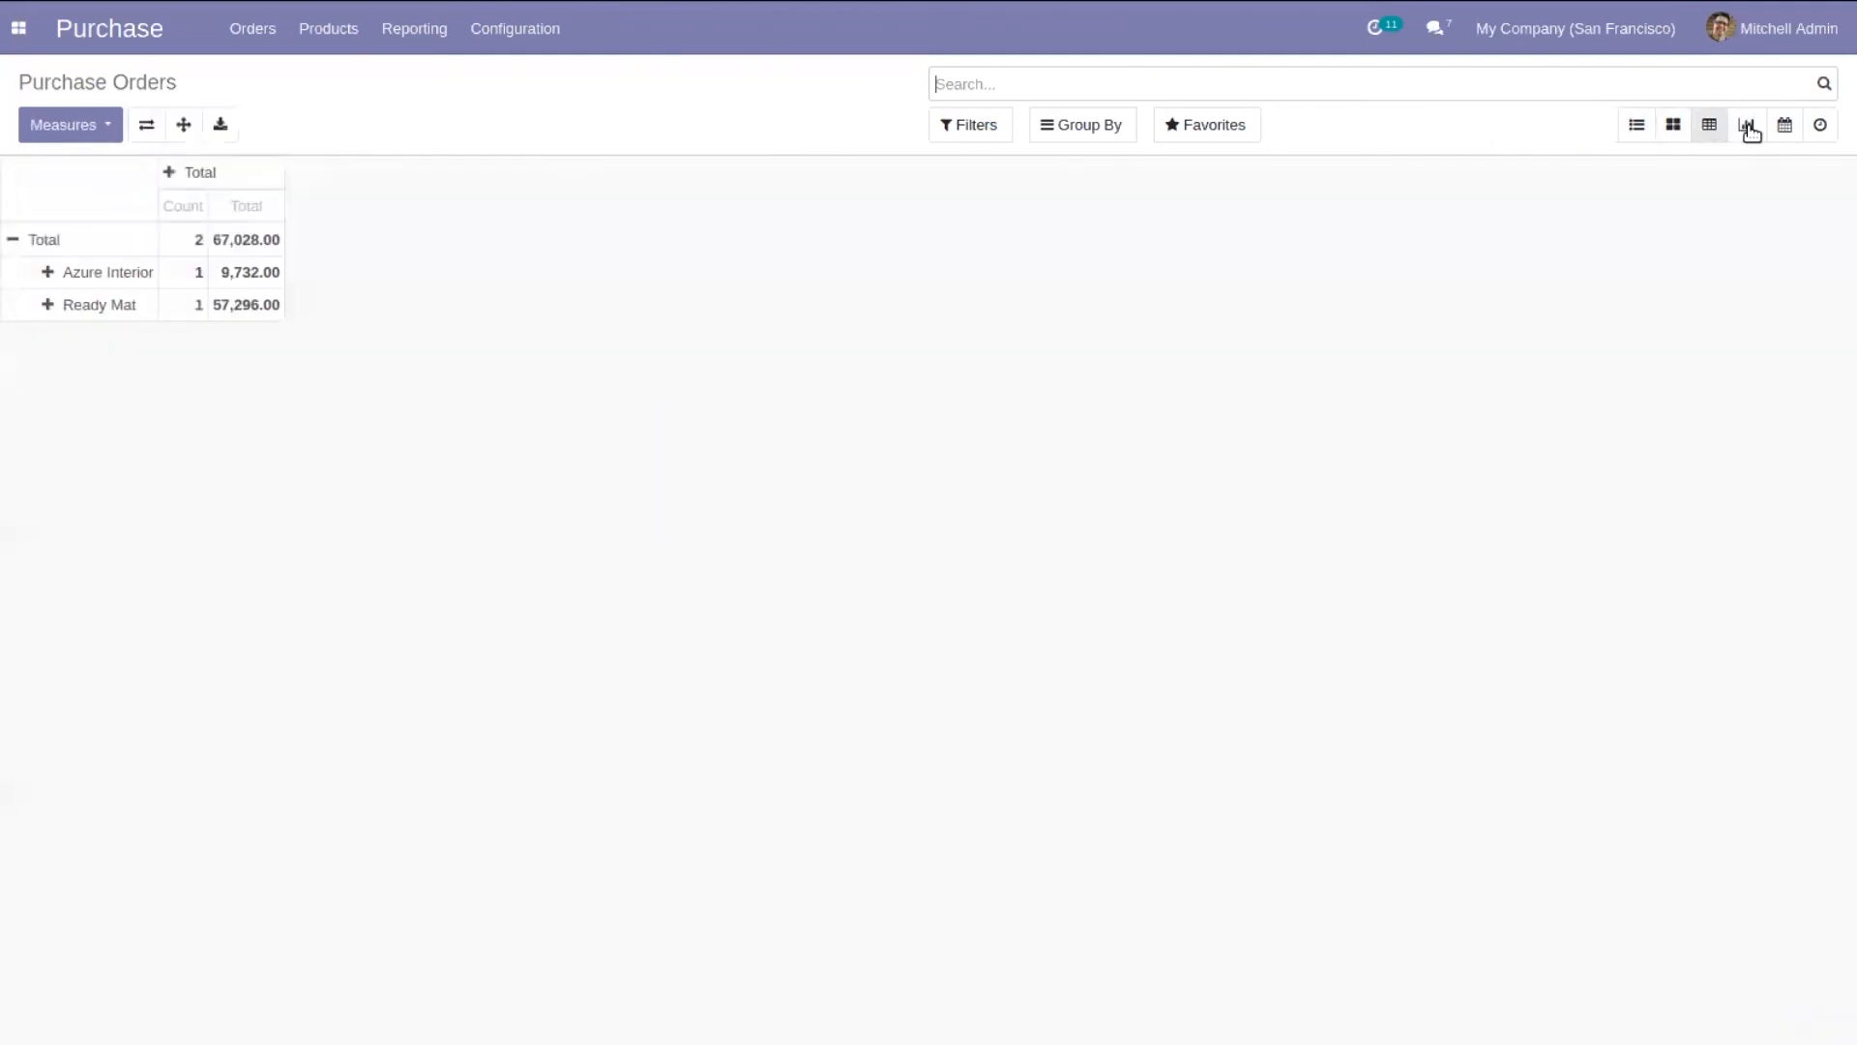
pyautogui.click(1753, 129)
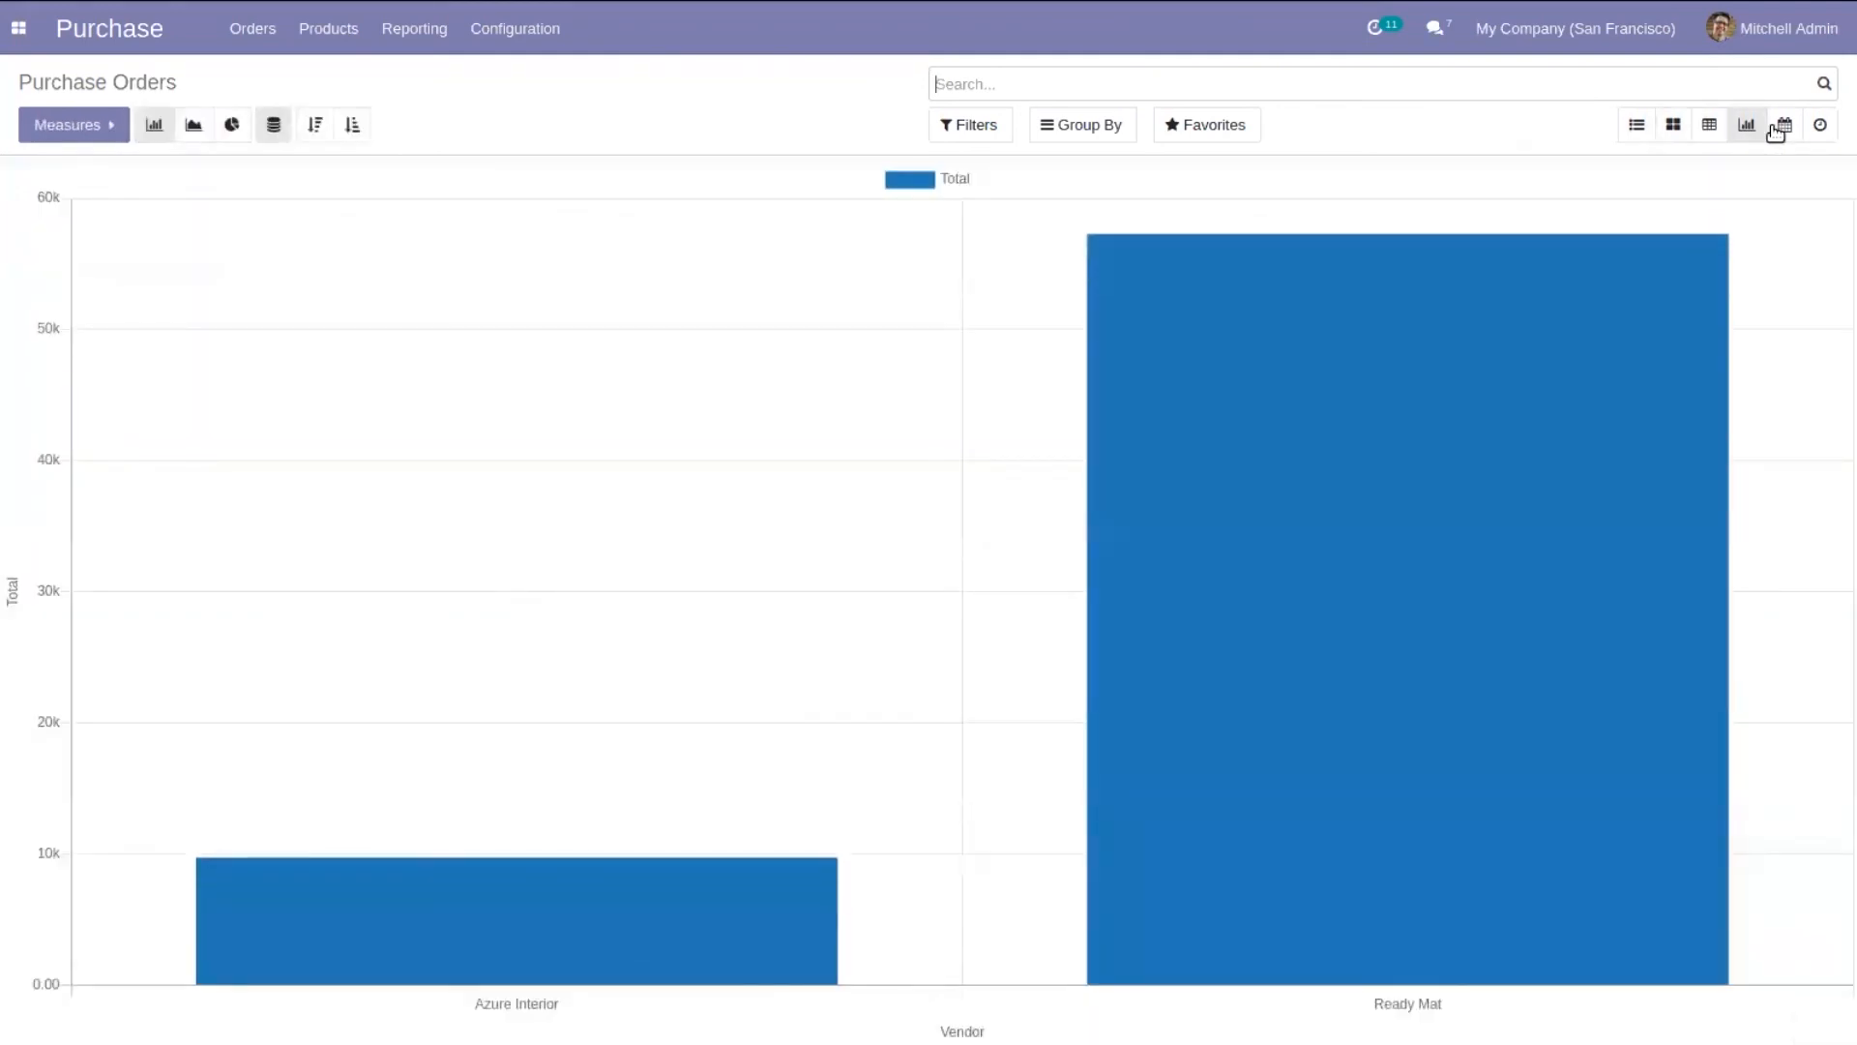
pyautogui.click(1793, 128)
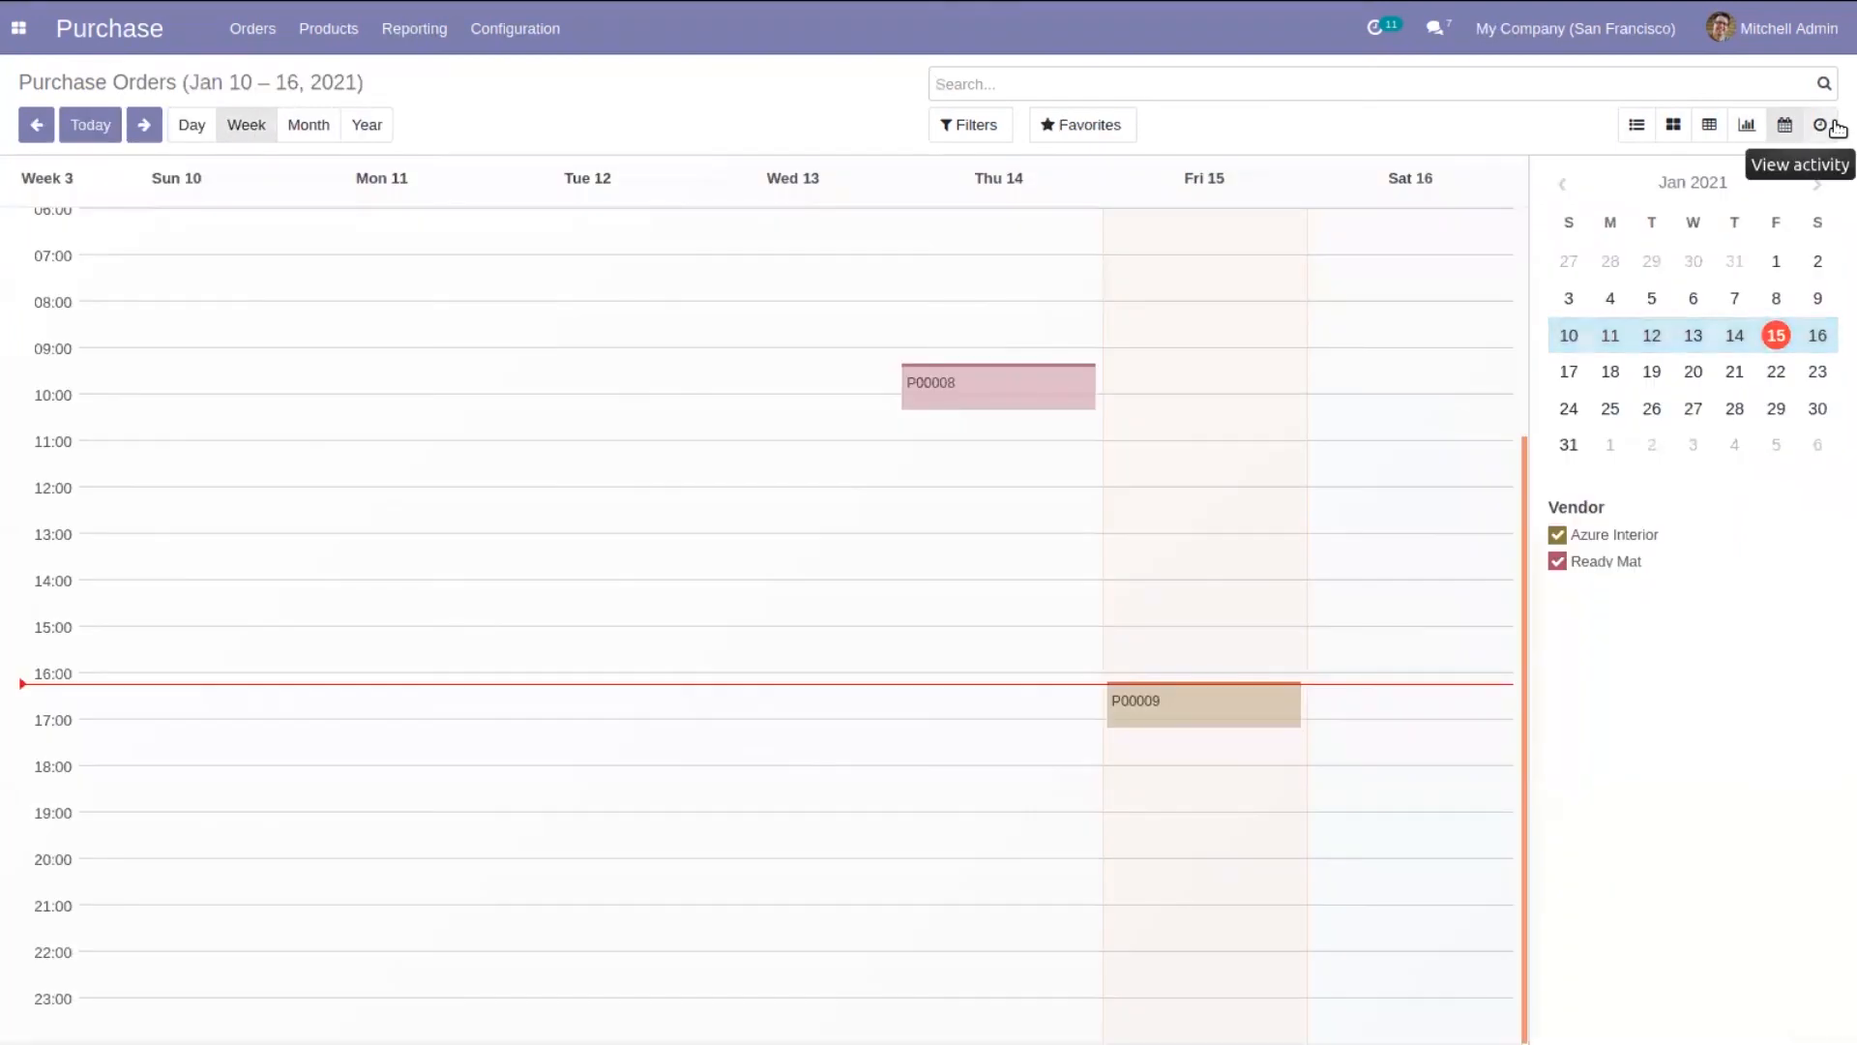
pyautogui.click(1837, 129)
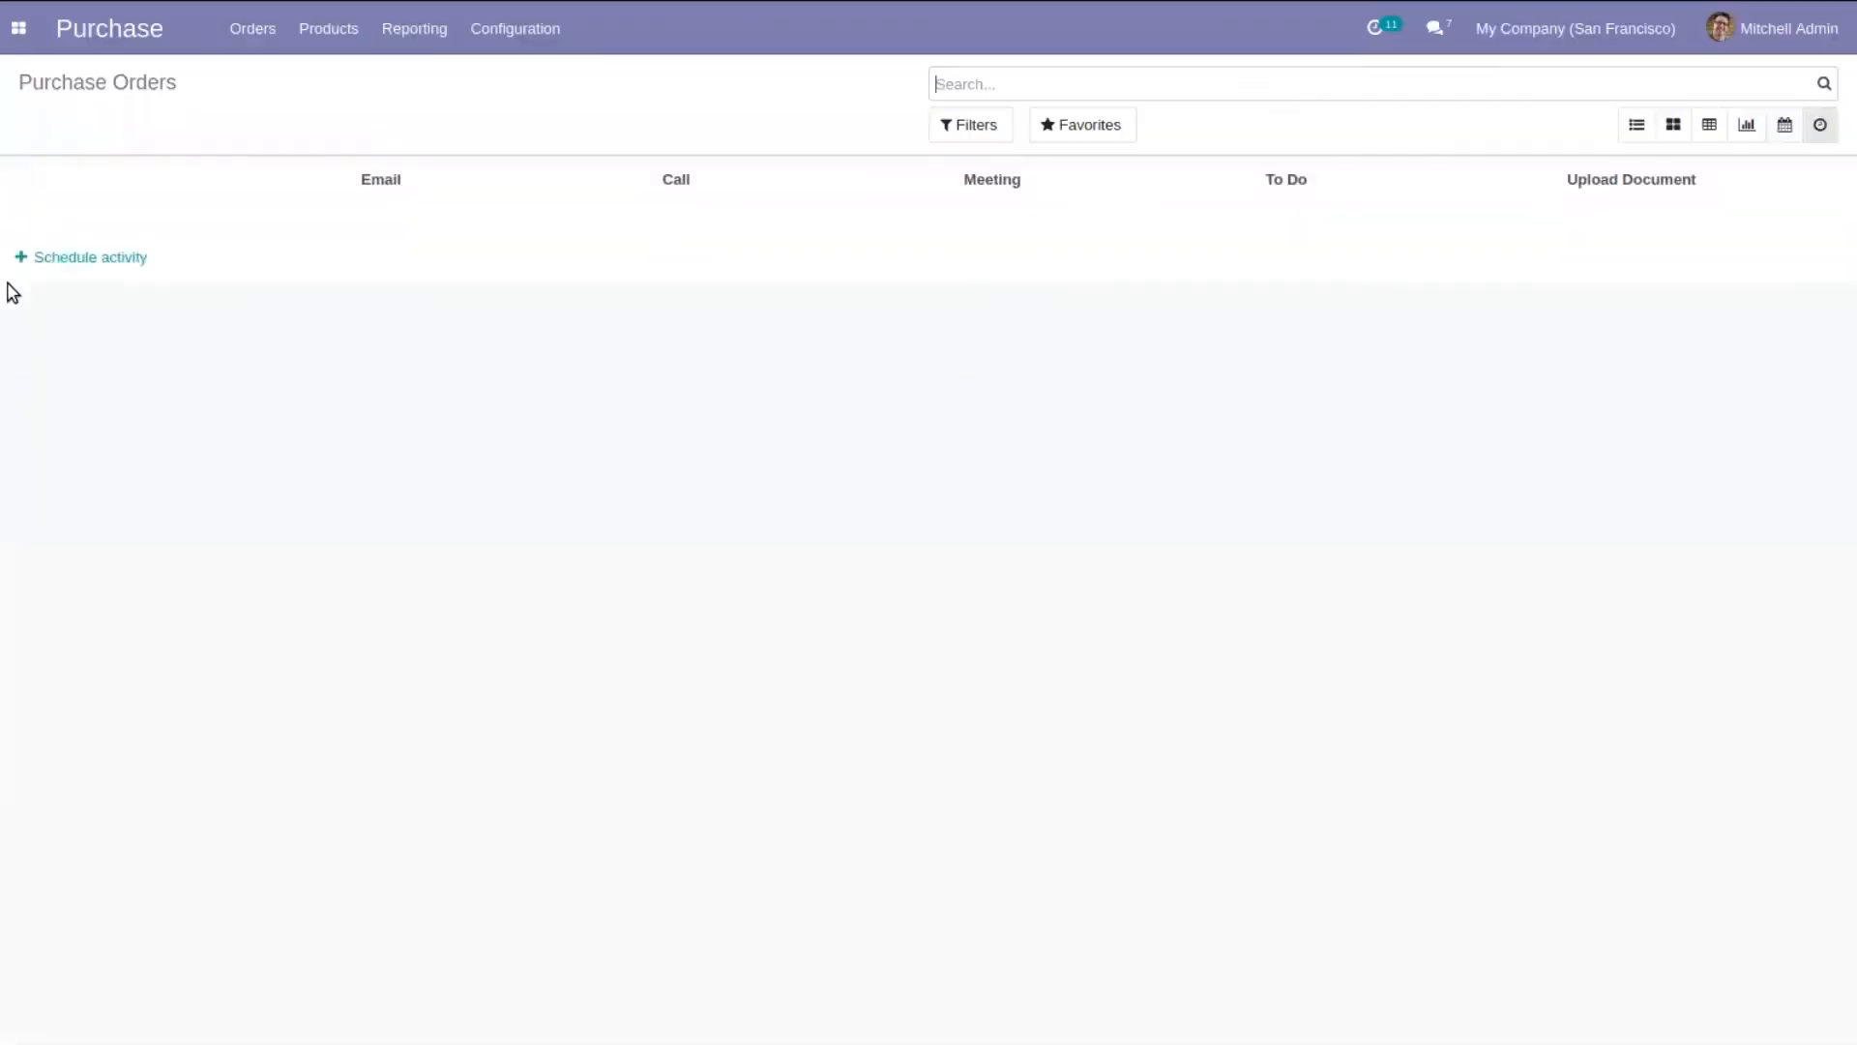
pyautogui.click(1642, 129)
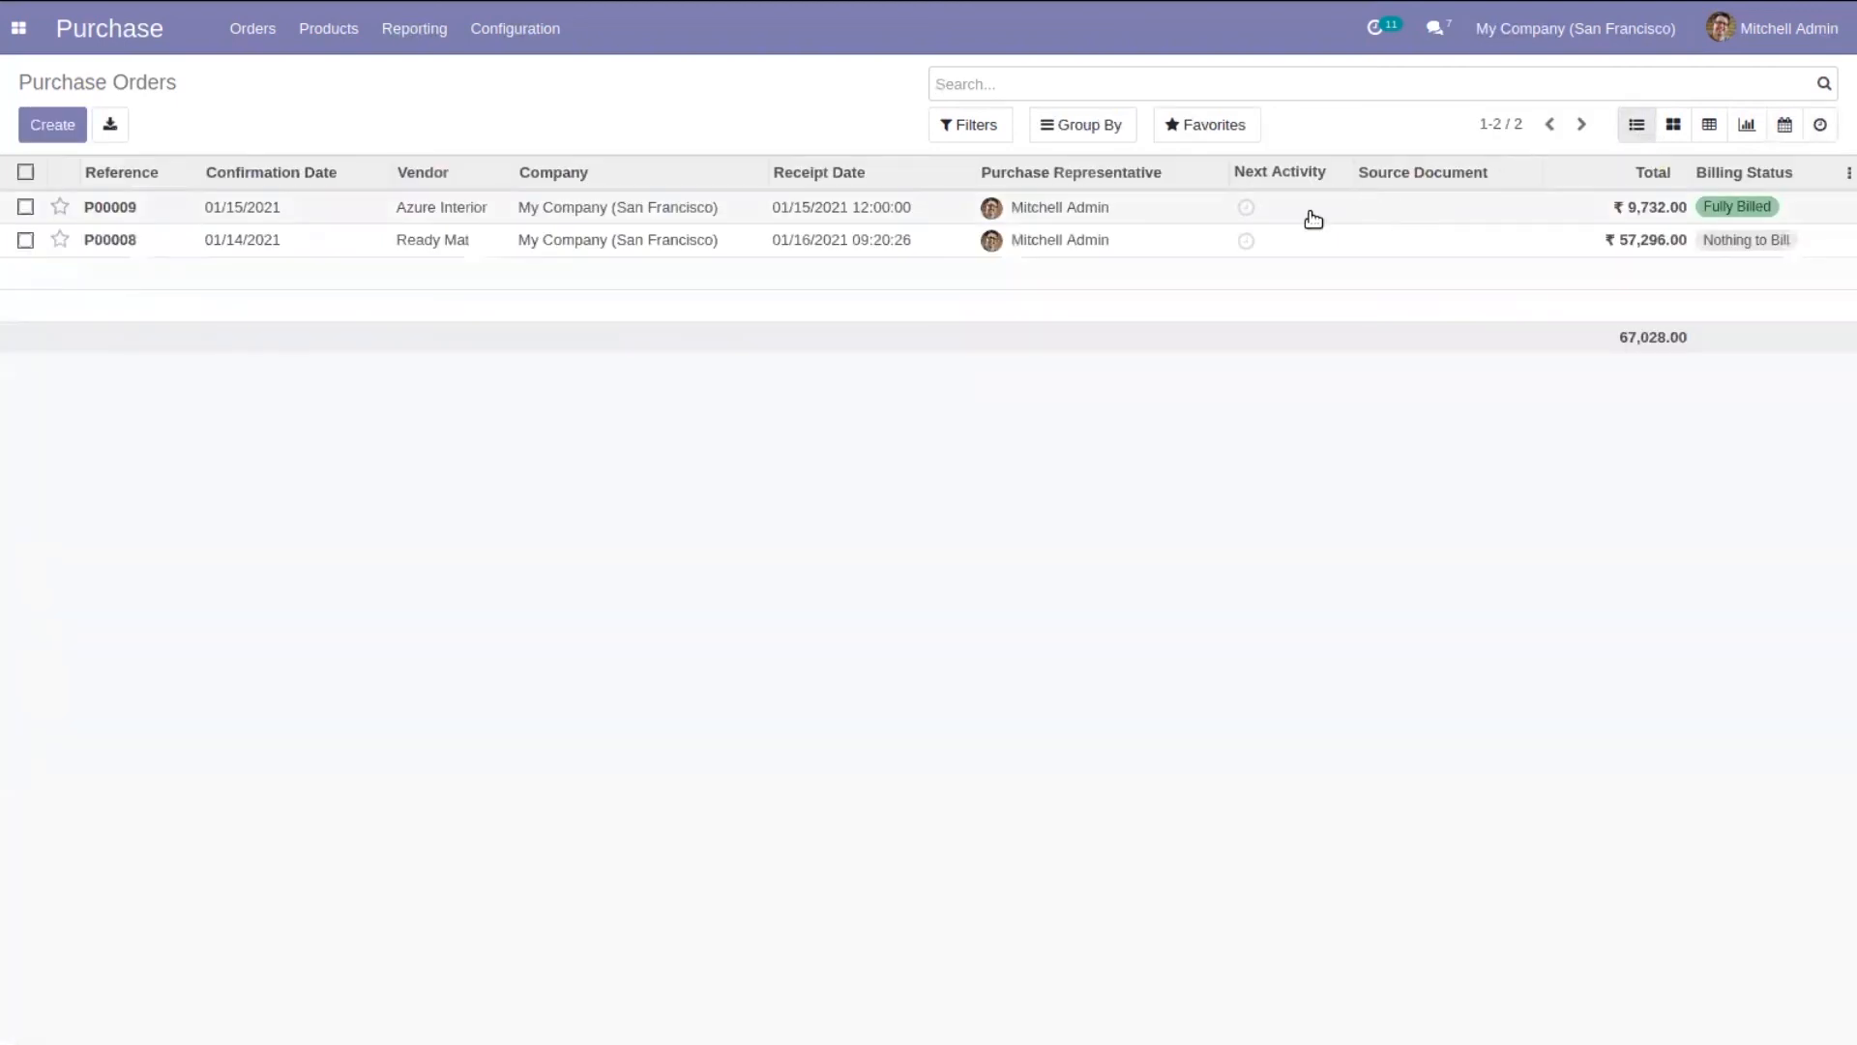
# Check the activity scheduling option for order P00009 in the list view and for P00008 in the kanban view.
pyautogui.click(1252, 203)
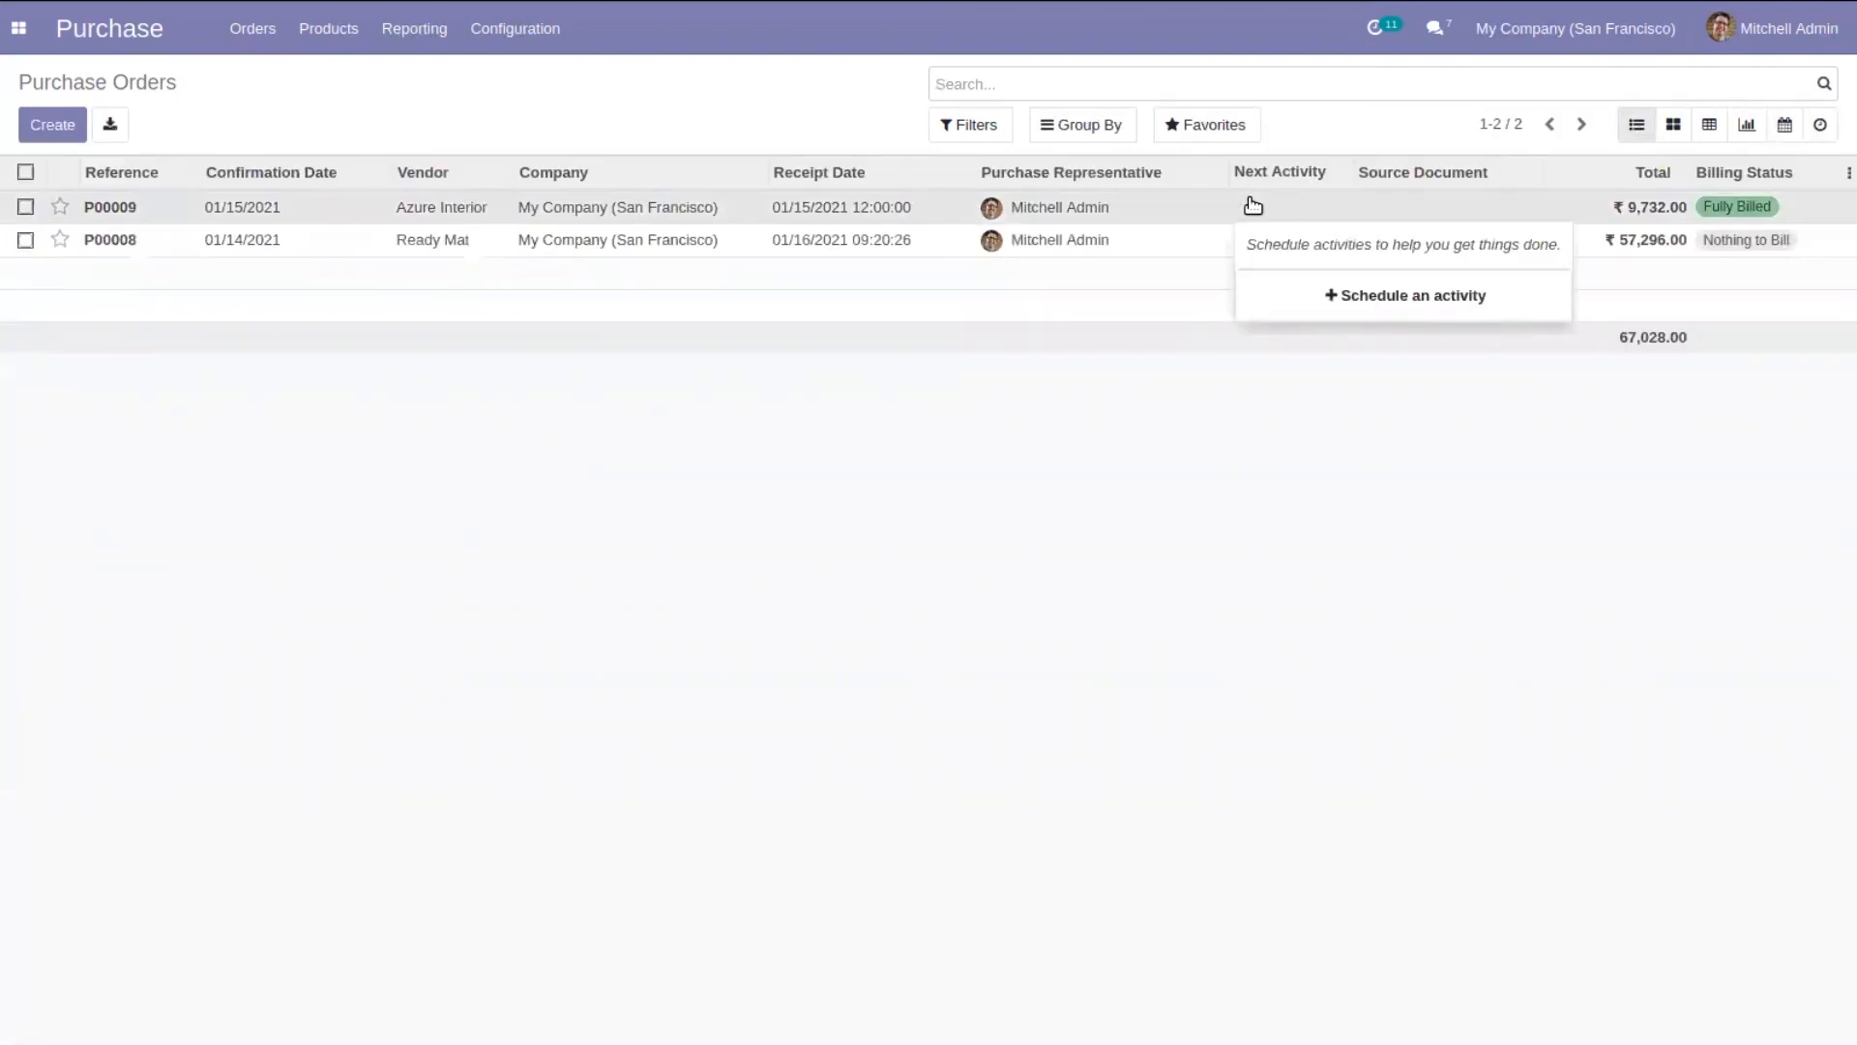
pyautogui.click(1395, 344)
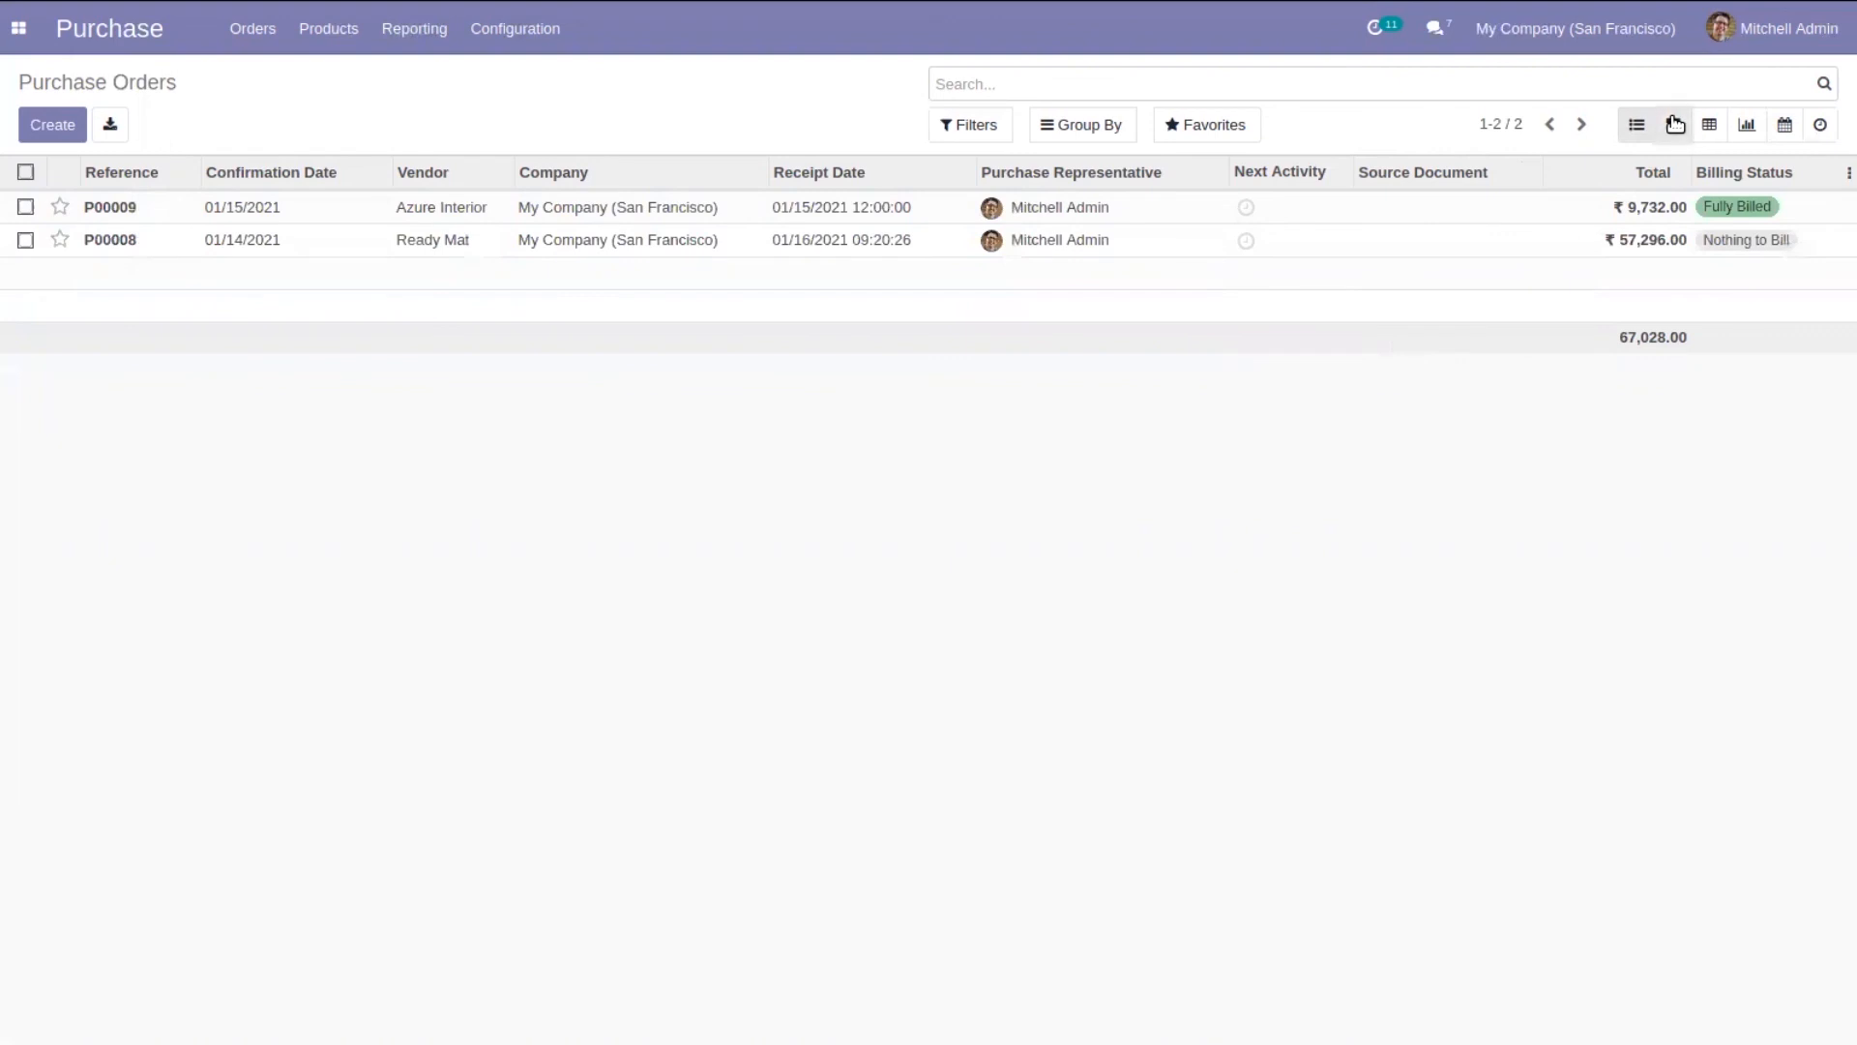
pyautogui.click(1674, 124)
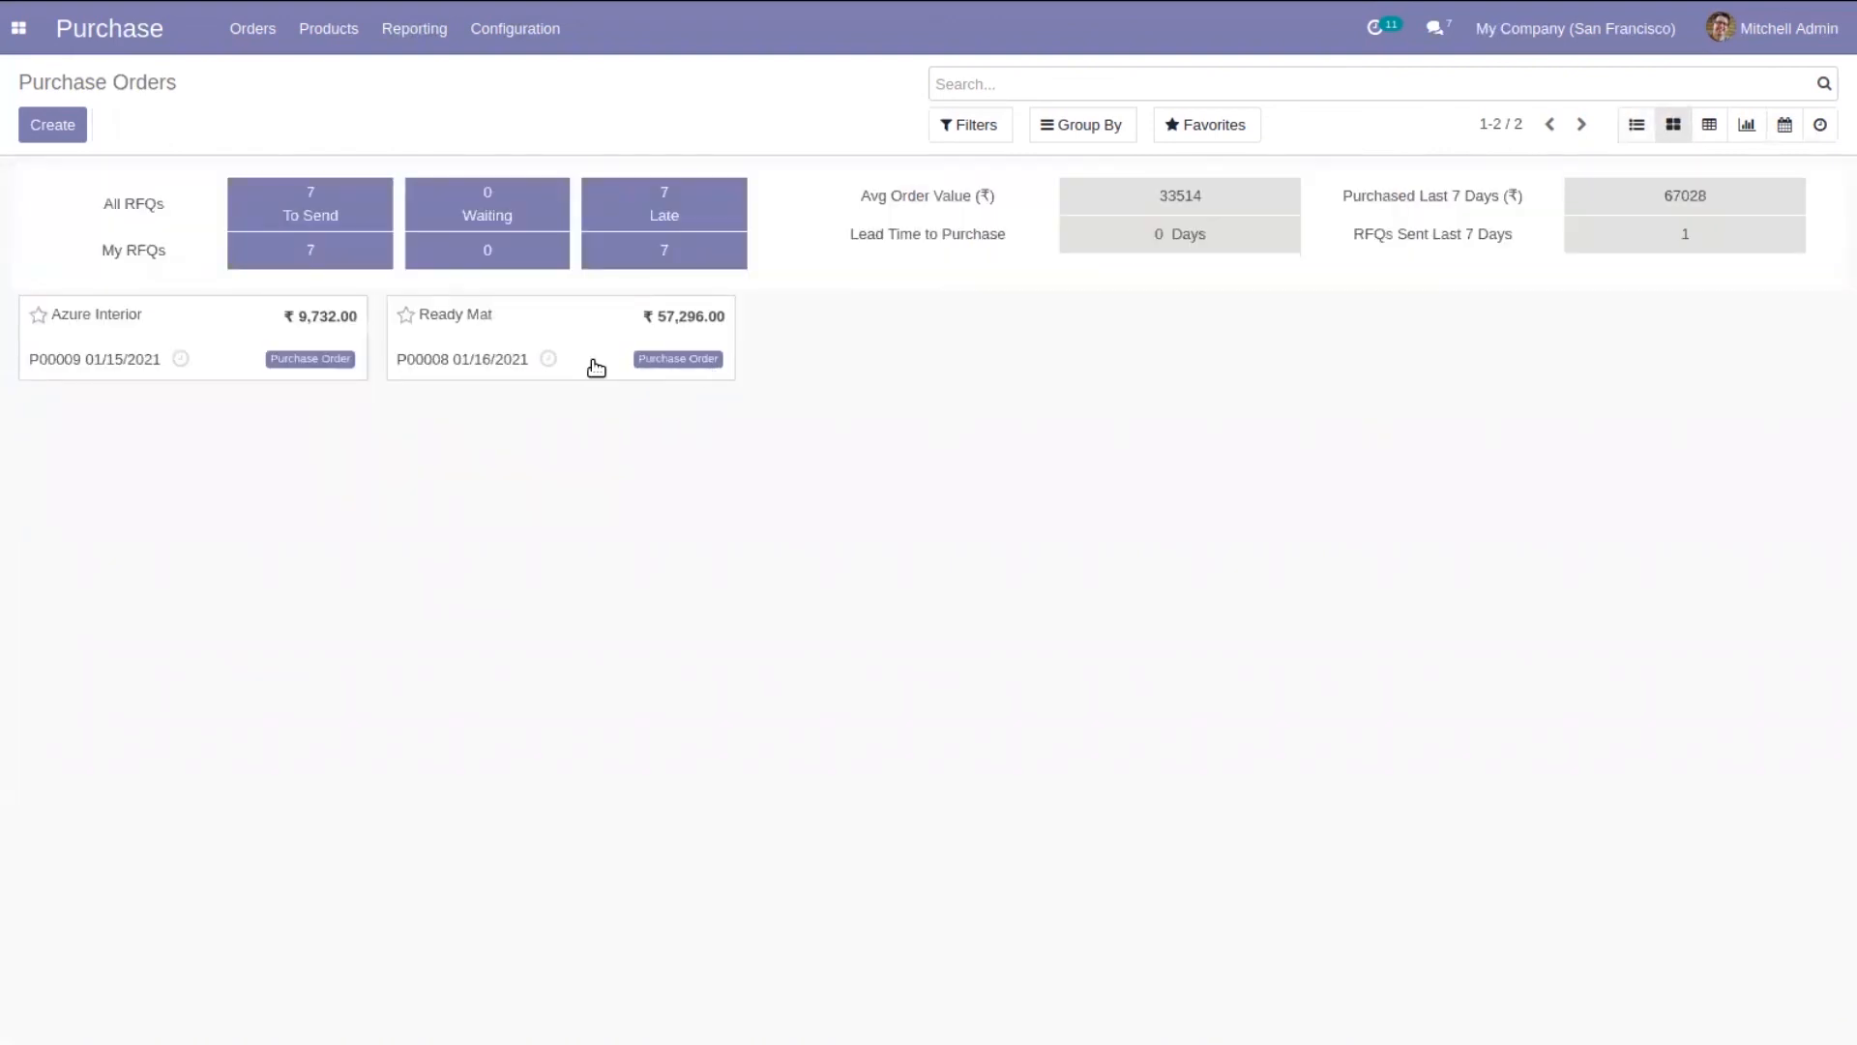
pyautogui.click(548, 361)
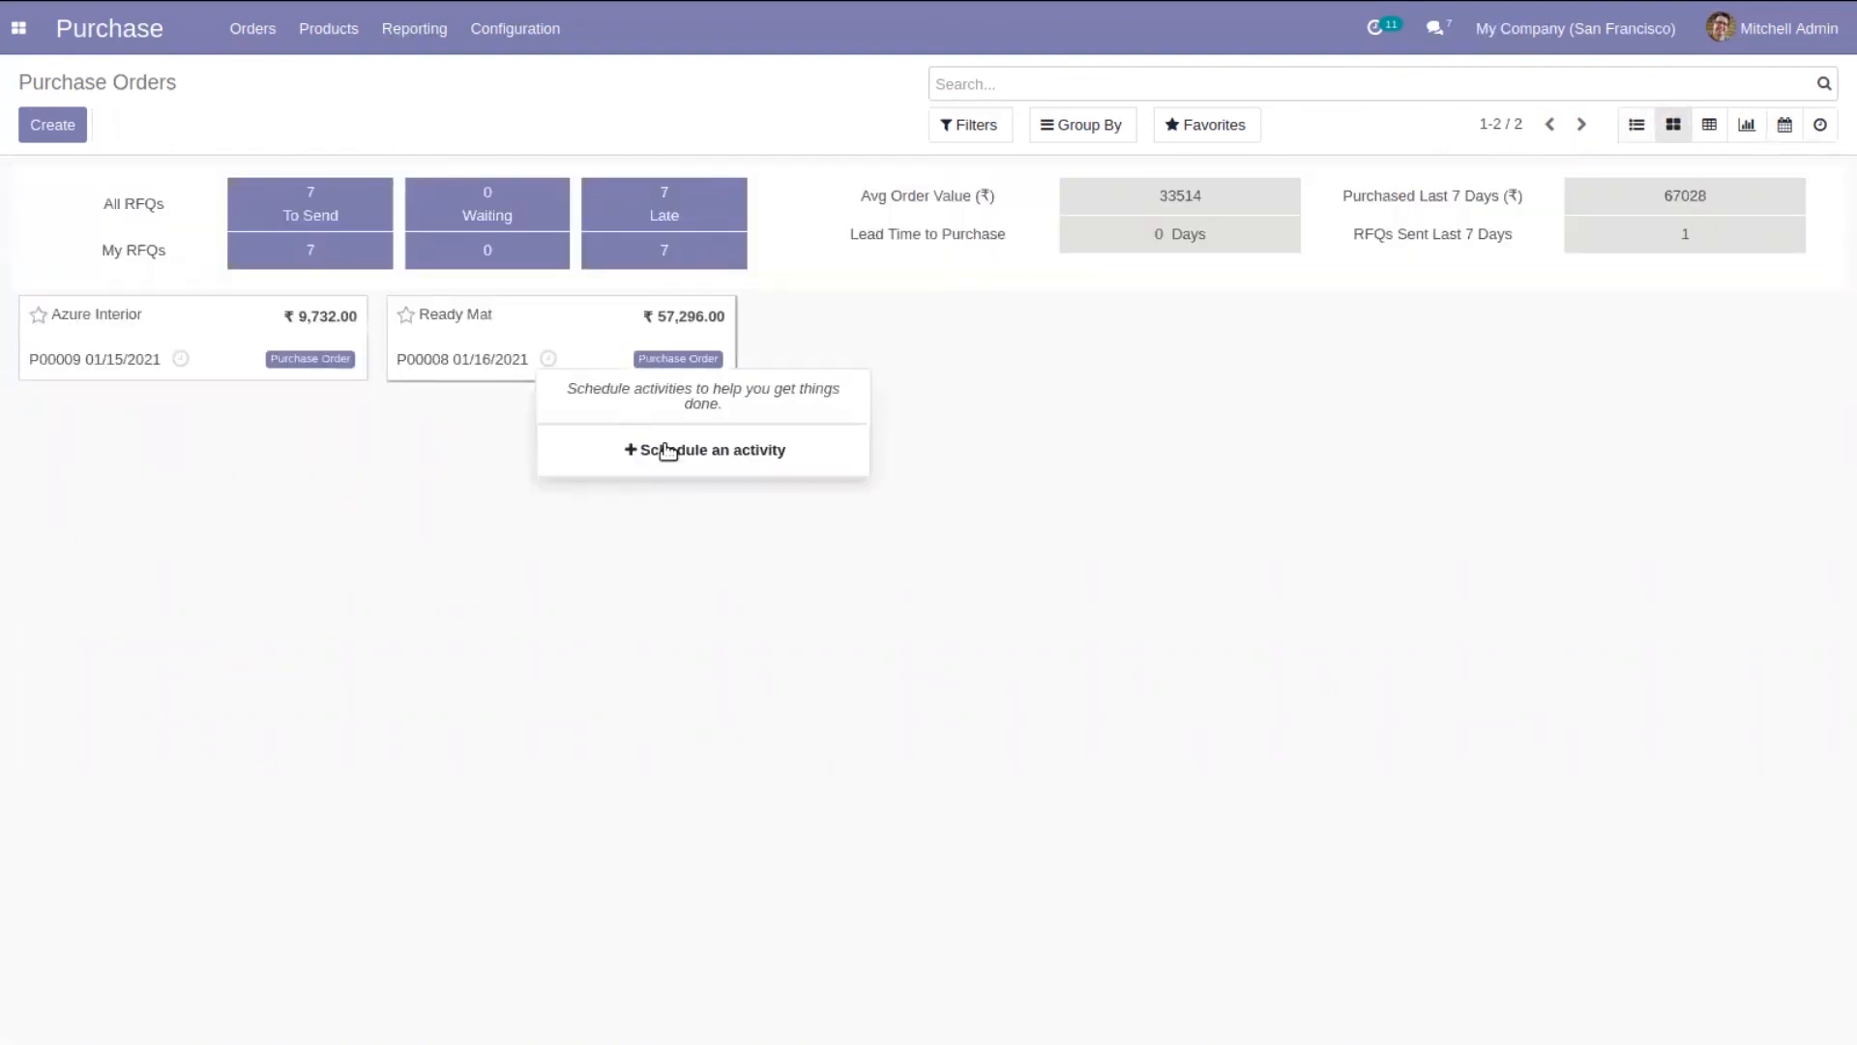
pyautogui.click(1079, 397)
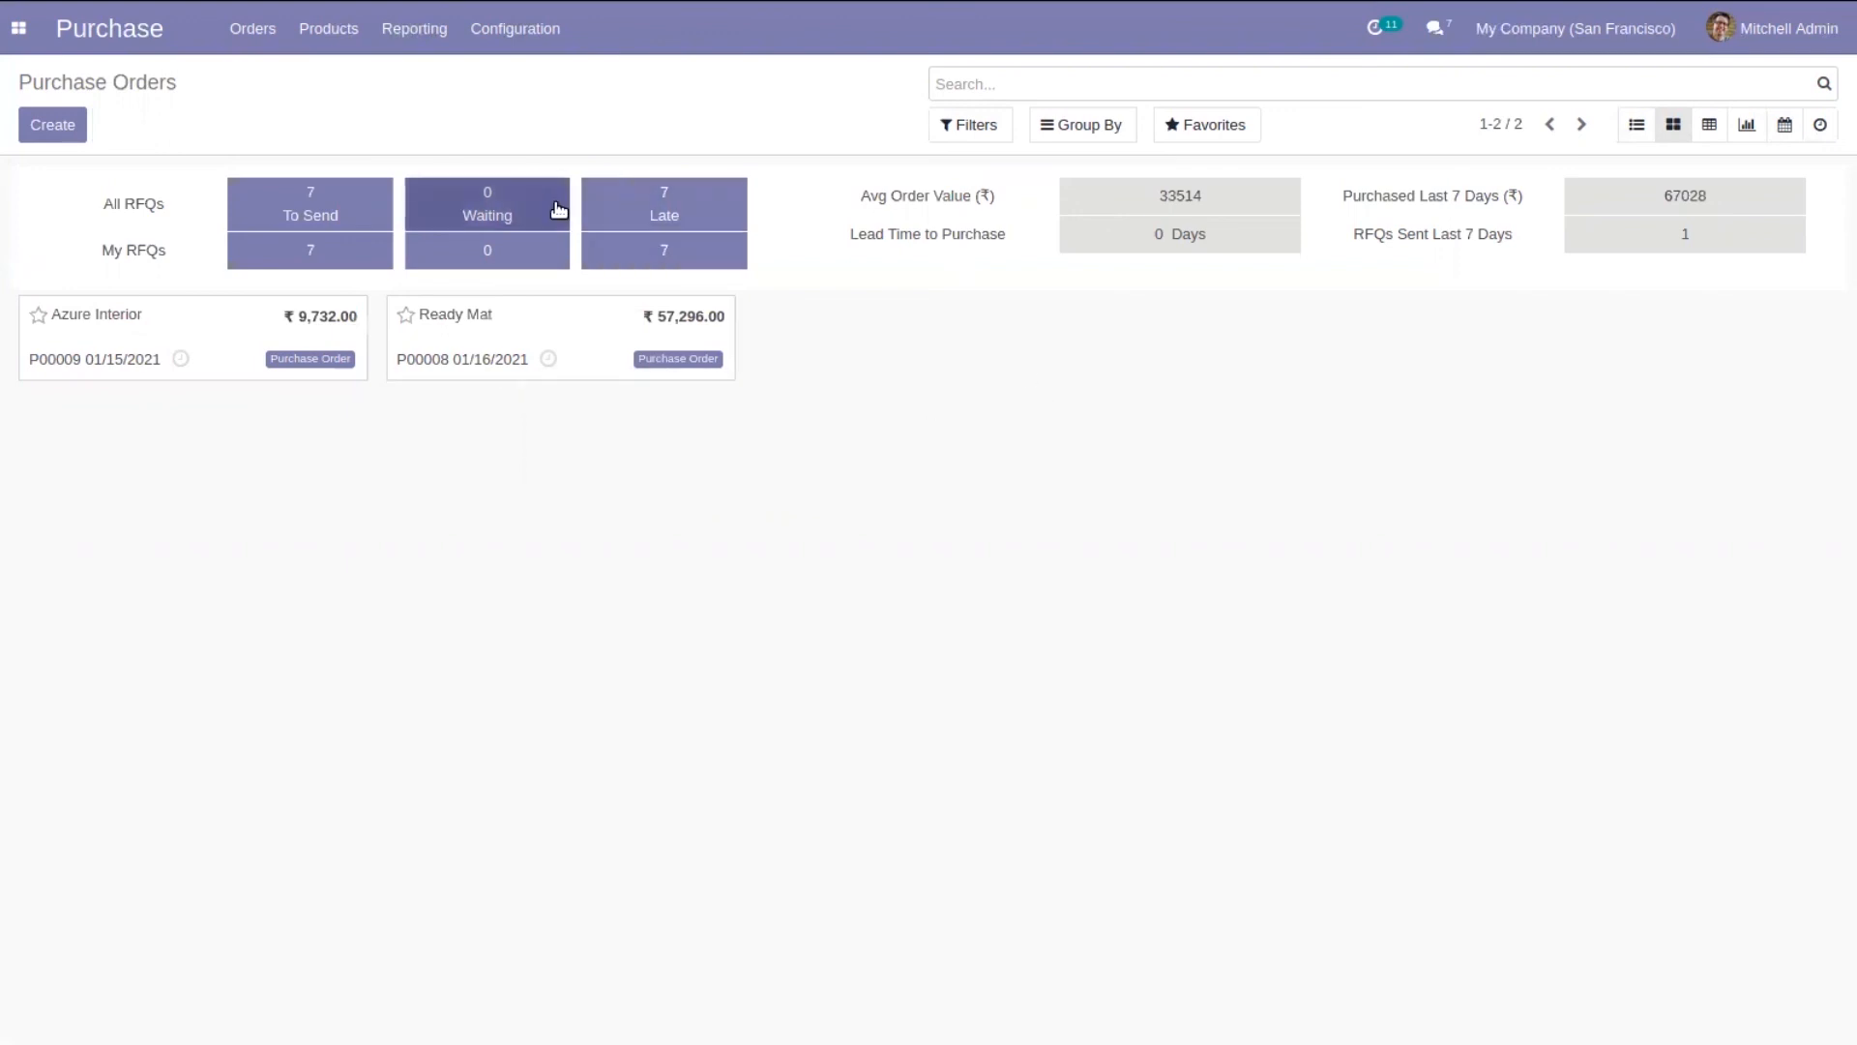